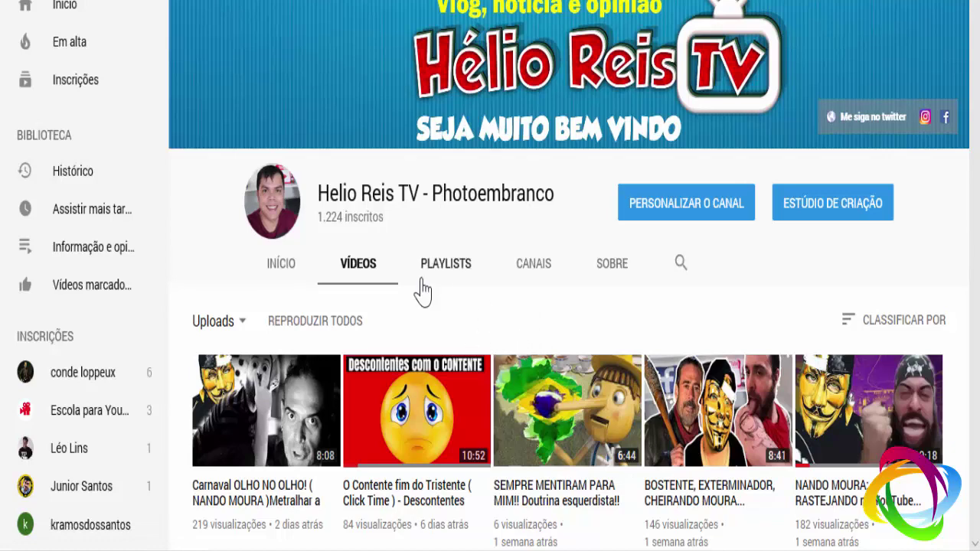
- Browse the seller's After Effects template listings, briefly highlighting the channel name
scroll(475, 268, down, 2)
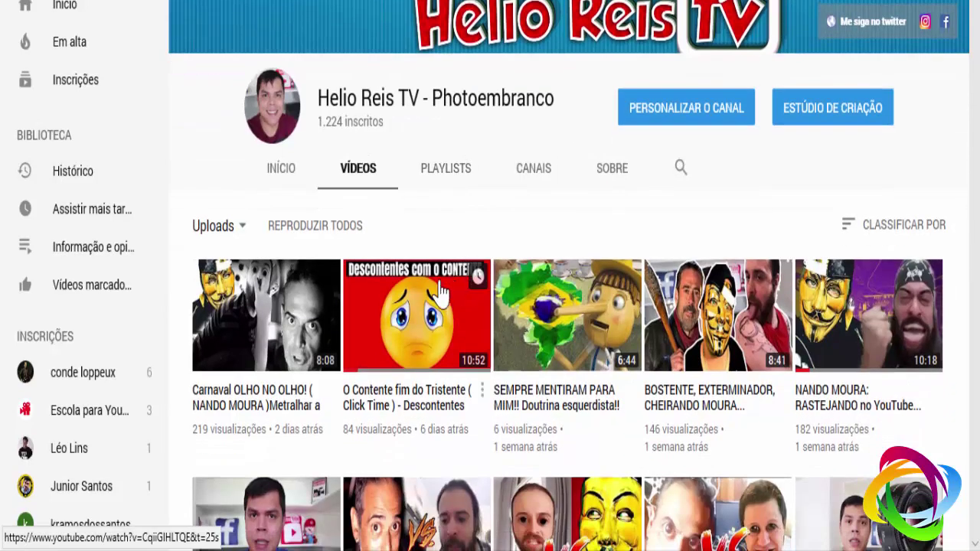
scroll(474, 265, up, 2)
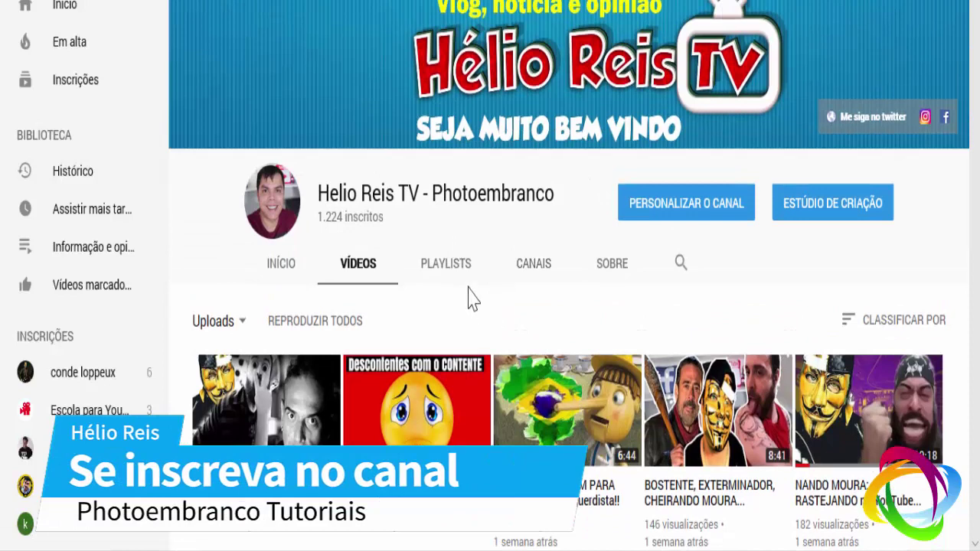
scroll(494, 298, down, 2)
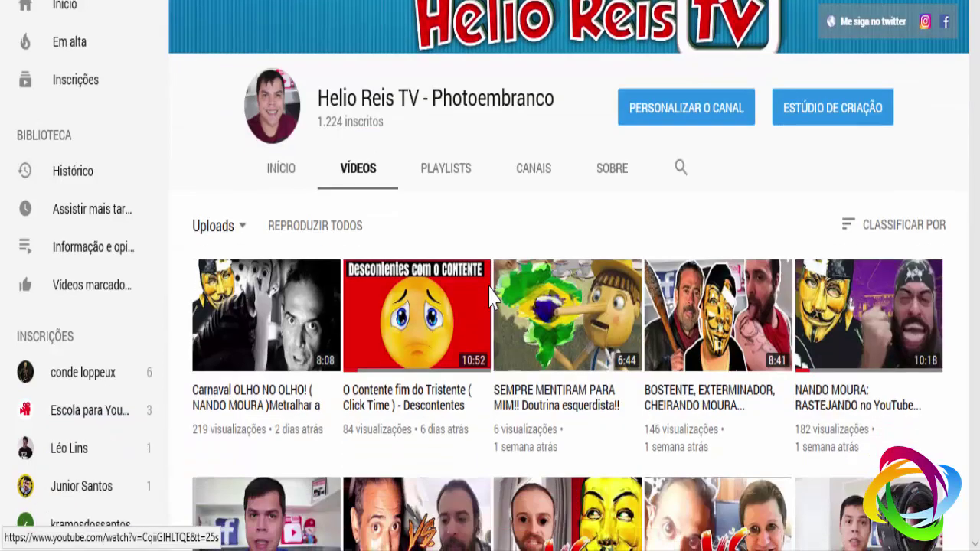
scroll(494, 293, up, 2)
scroll(470, 283, down, 2)
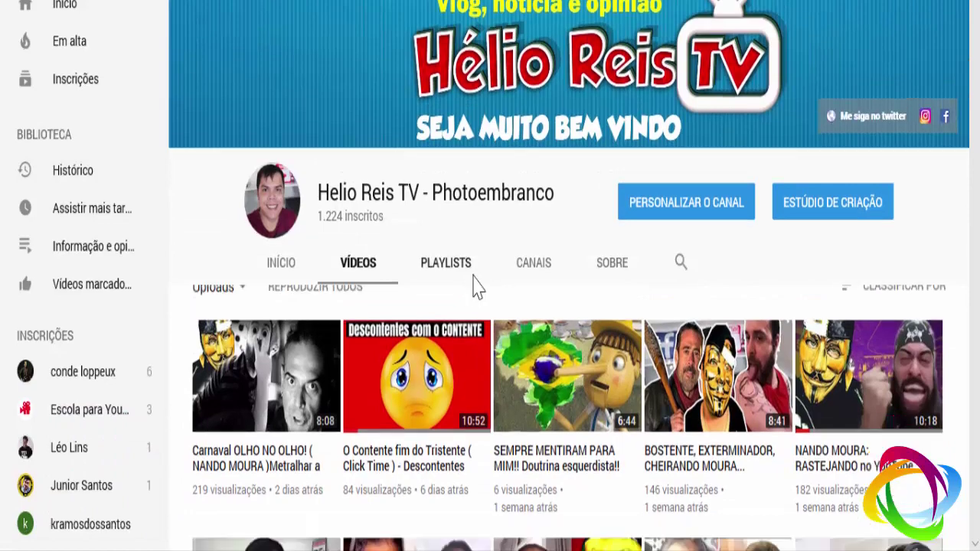
scroll(466, 264, up, 2)
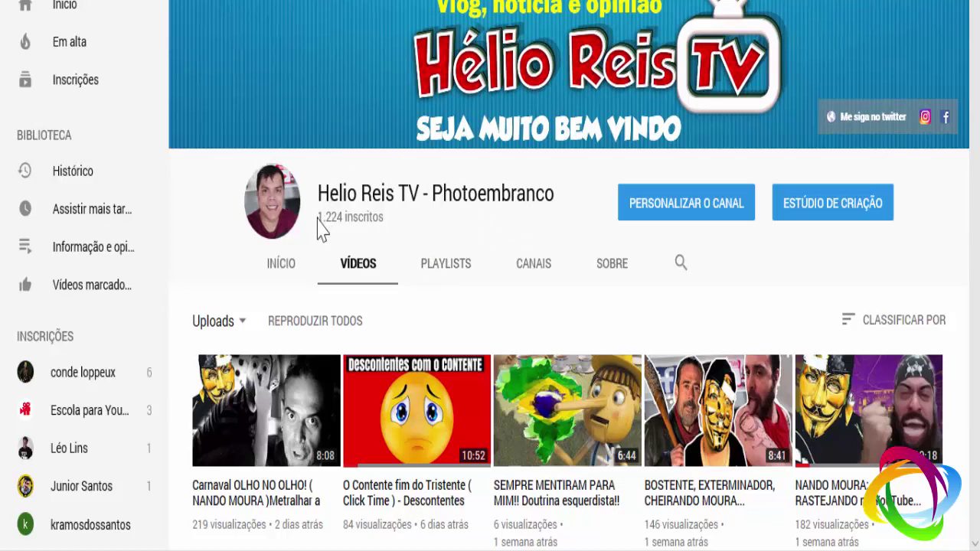
triple_click(339, 218)
click(359, 217)
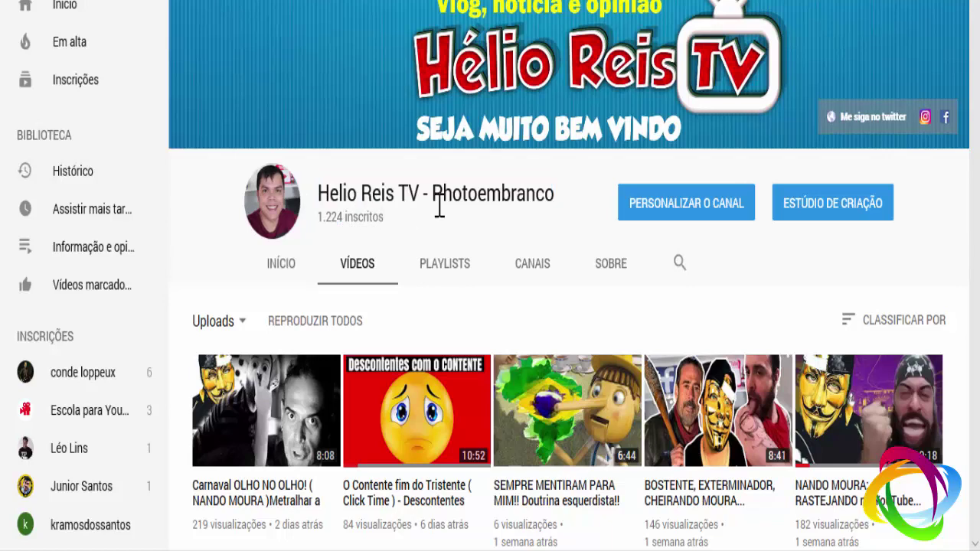
scroll(440, 206, down, 4)
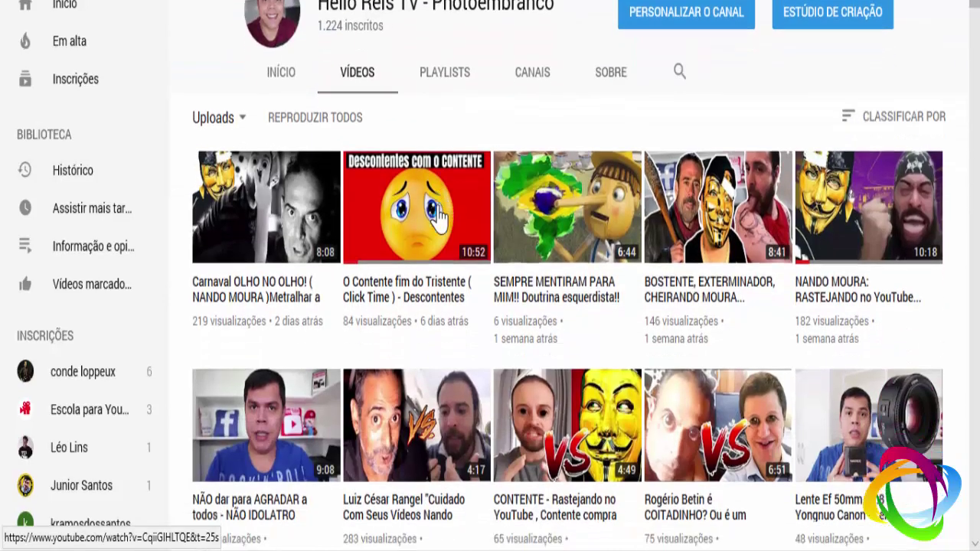
scroll(439, 215, up, 1)
scroll(437, 218, up, 3)
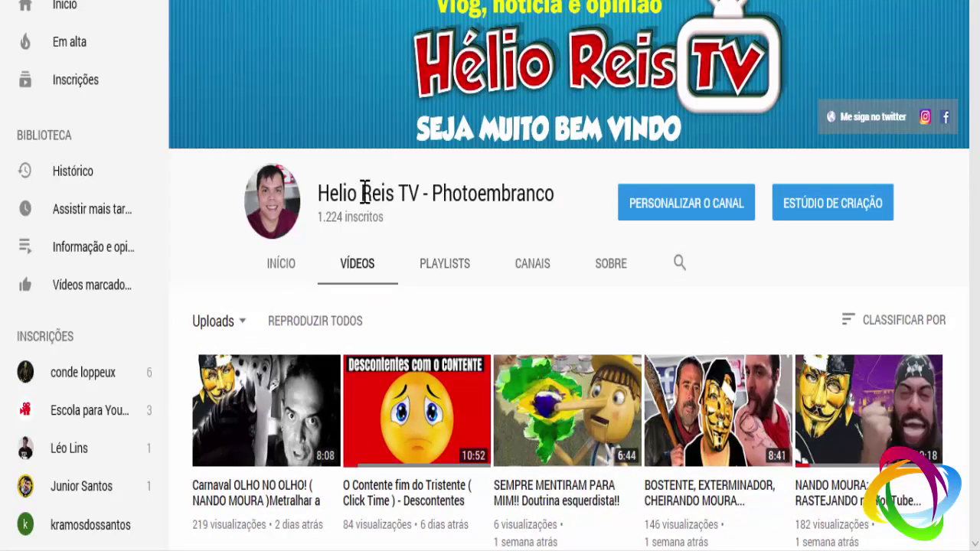
scroll(365, 190, down, 1)
scroll(368, 195, up, 1)
scroll(371, 271, down, 3)
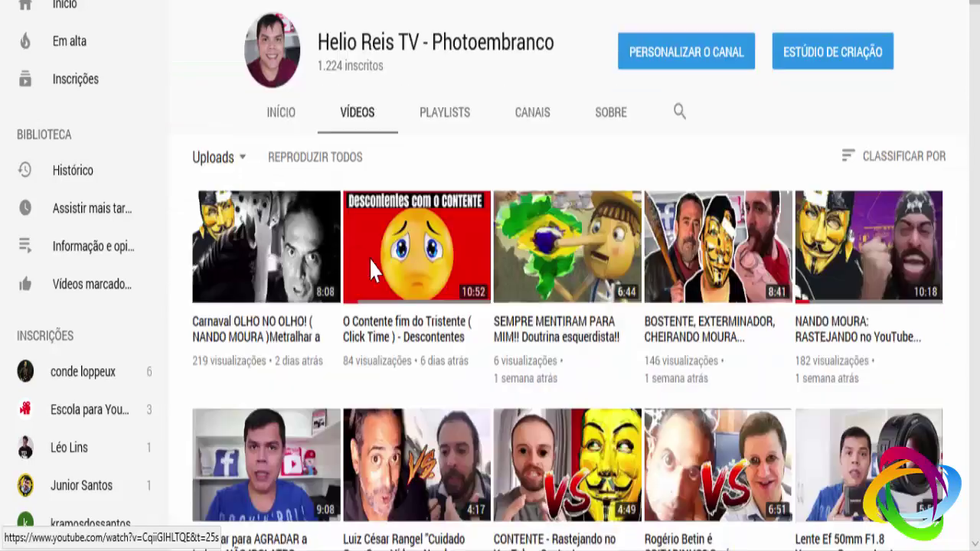
scroll(371, 271, down, 2)
scroll(371, 270, up, 4)
scroll(371, 271, down, 1)
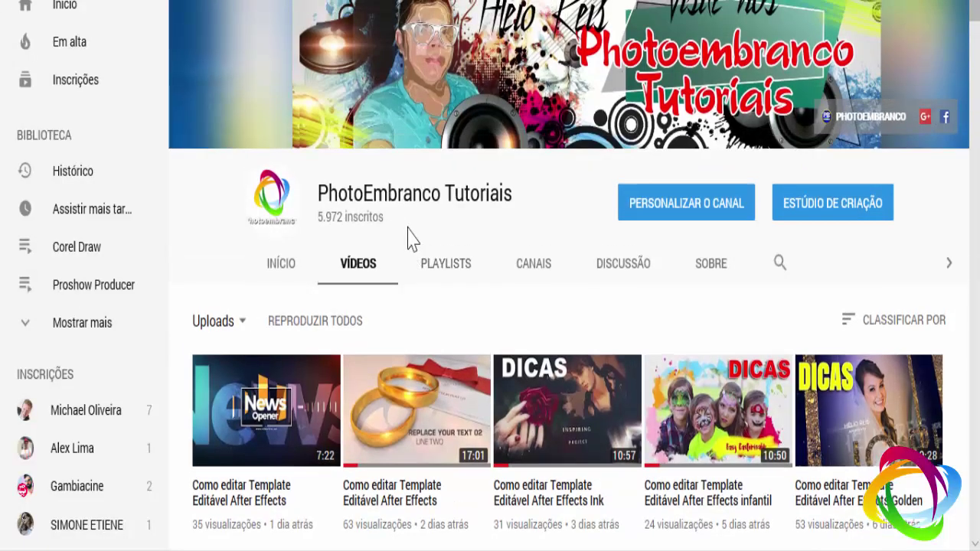
scroll(409, 241, down, 2)
scroll(383, 245, down, 2)
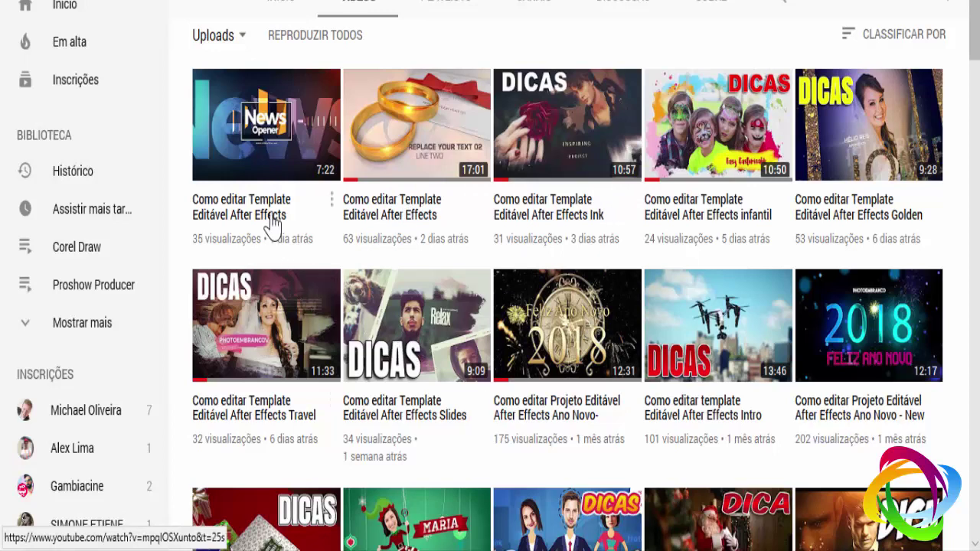
scroll(375, 122, up, 4)
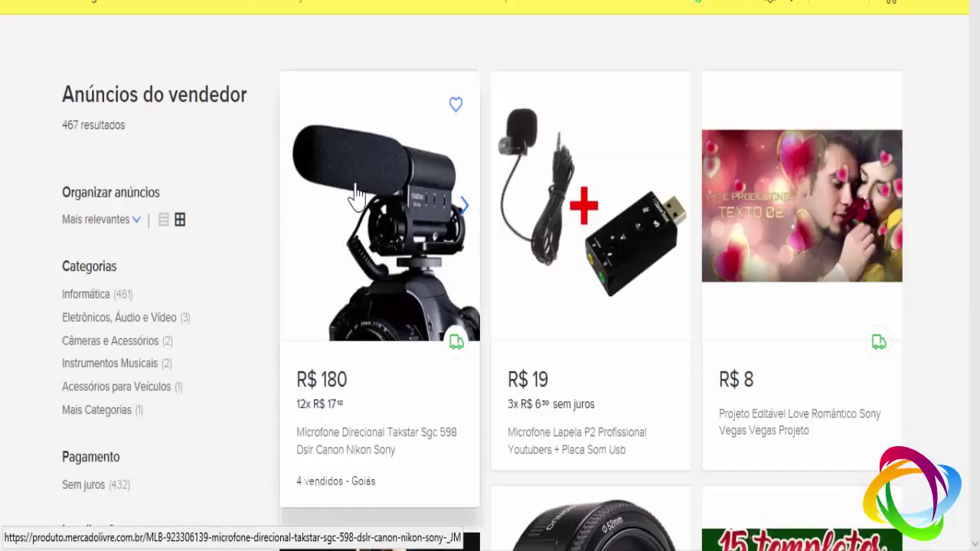
- Move down the product grid to the pagination bar and go to page 8
scroll(356, 196, down, 1)
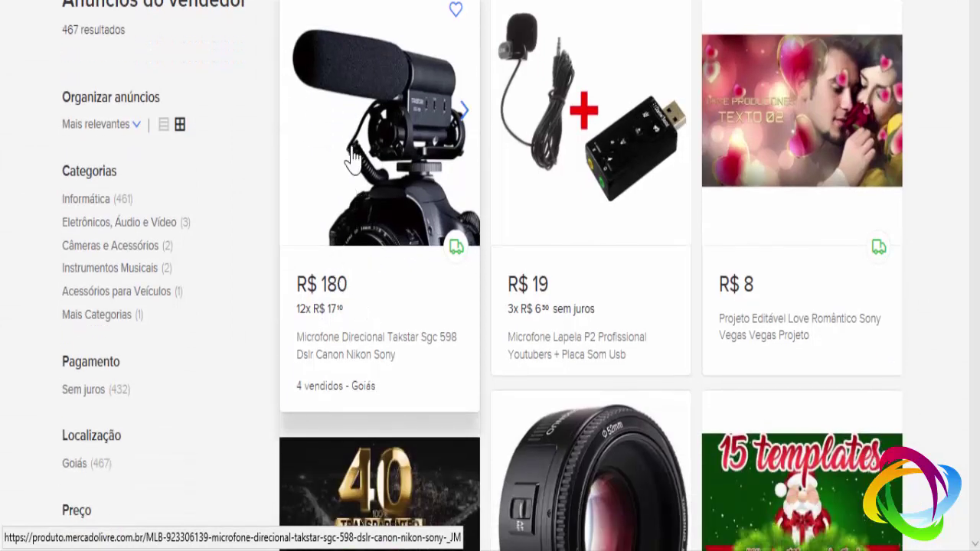
scroll(355, 172, down, 1)
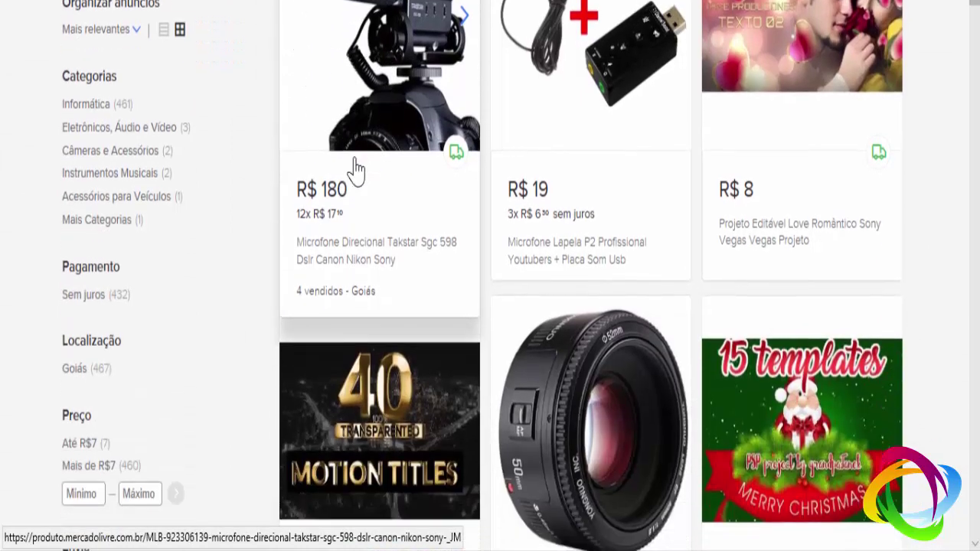
scroll(727, 99, up, 2)
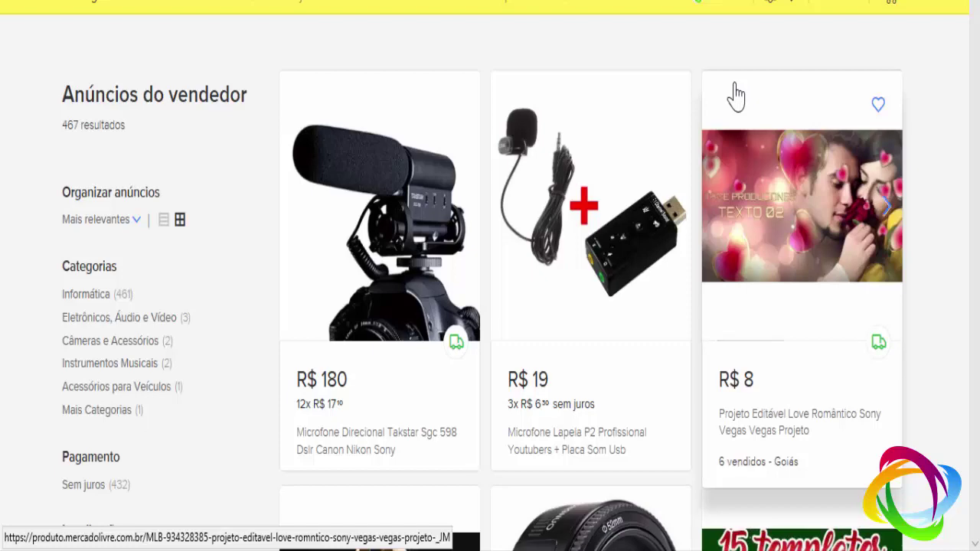
scroll(736, 97, down, 2)
scroll(416, 230, down, 1)
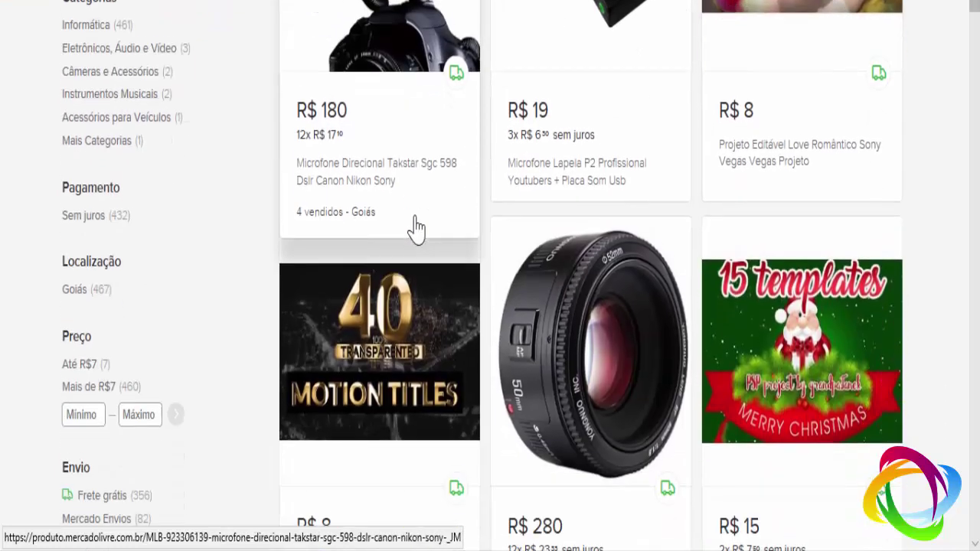
scroll(438, 306, down, 1)
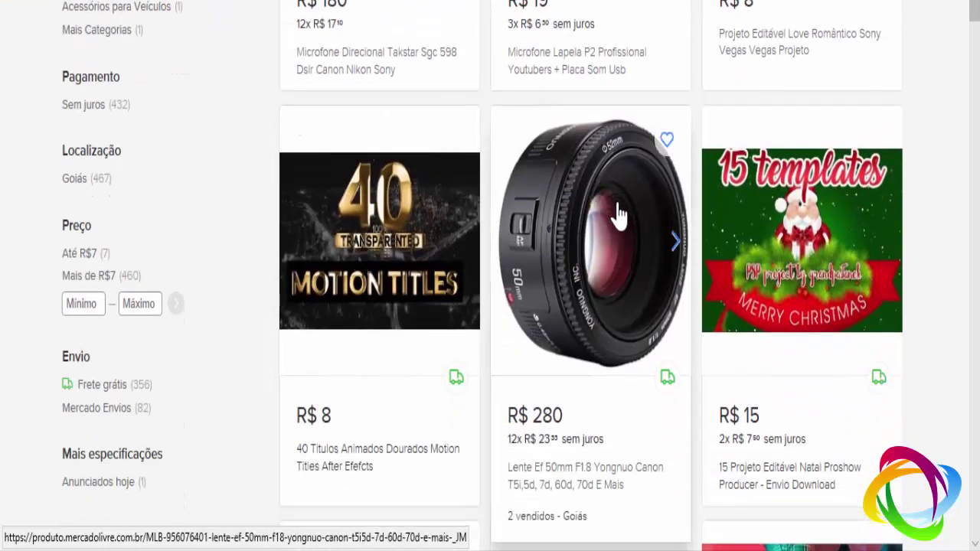
scroll(573, 219, down, 2)
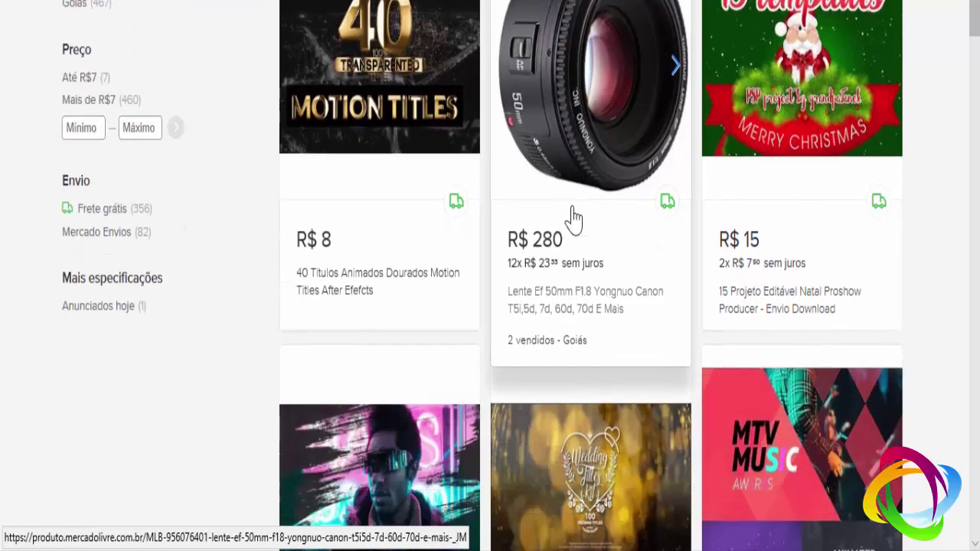
scroll(591, 225, down, 3)
scroll(467, 248, down, 1)
scroll(466, 247, down, 3)
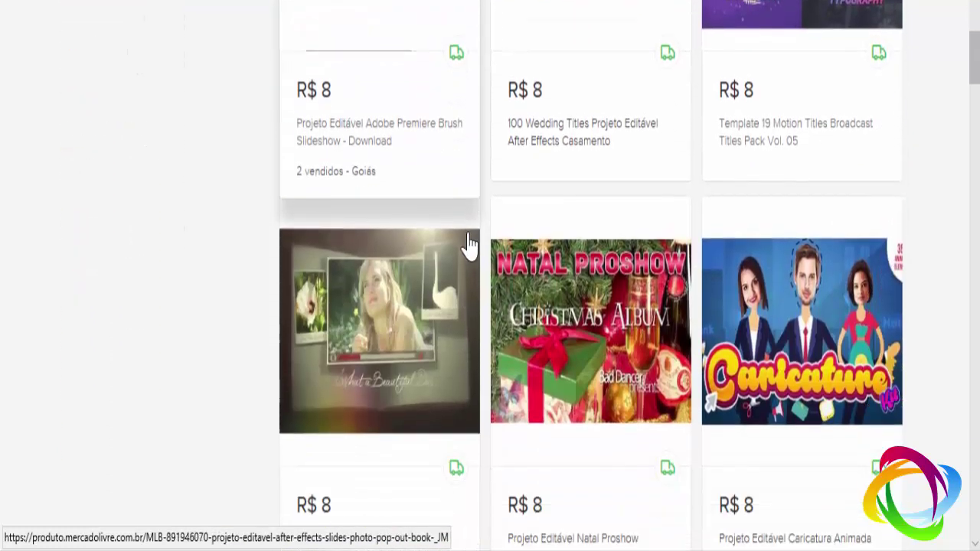
scroll(488, 219, up, 3)
scroll(555, 276, up, 2)
scroll(340, 317, up, 3)
scroll(339, 317, up, 1)
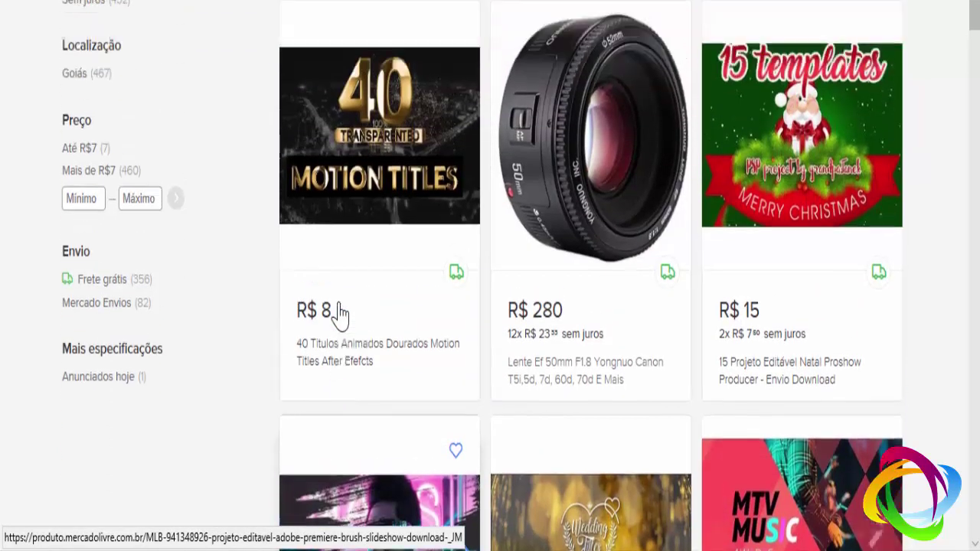
scroll(345, 306, up, 2)
scroll(358, 265, up, 2)
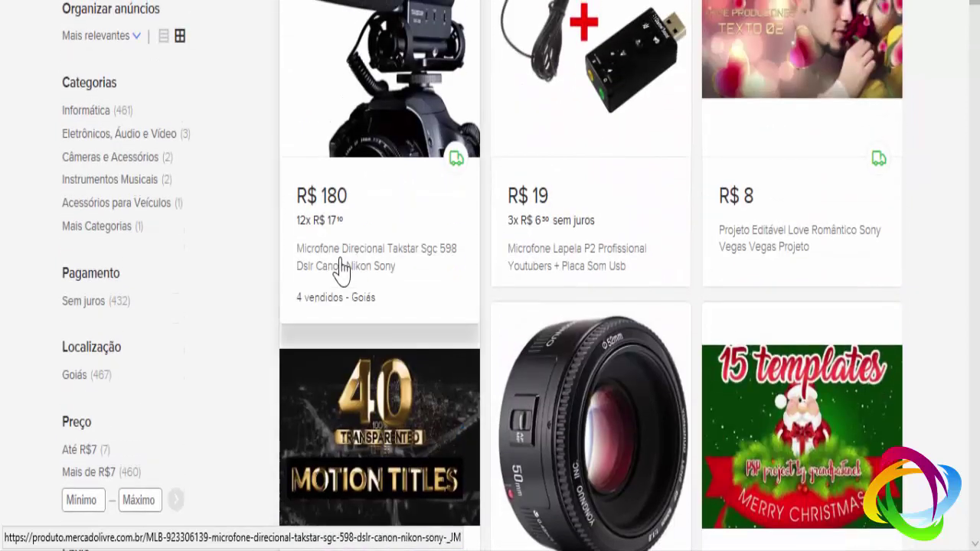
scroll(348, 266, down, 1)
scroll(350, 267, down, 3)
scroll(350, 267, down, 1)
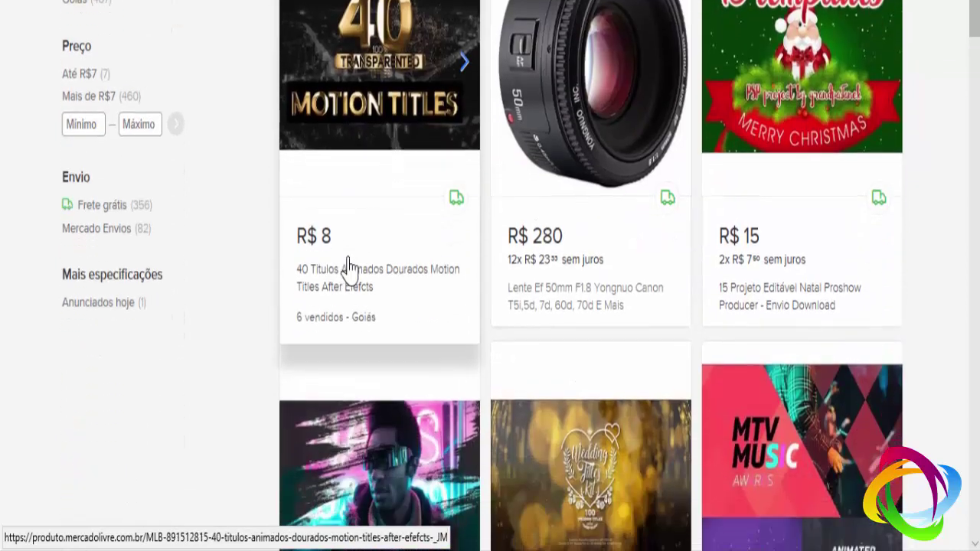
scroll(350, 267, down, 4)
scroll(350, 270, down, 5)
scroll(612, 199, down, 1)
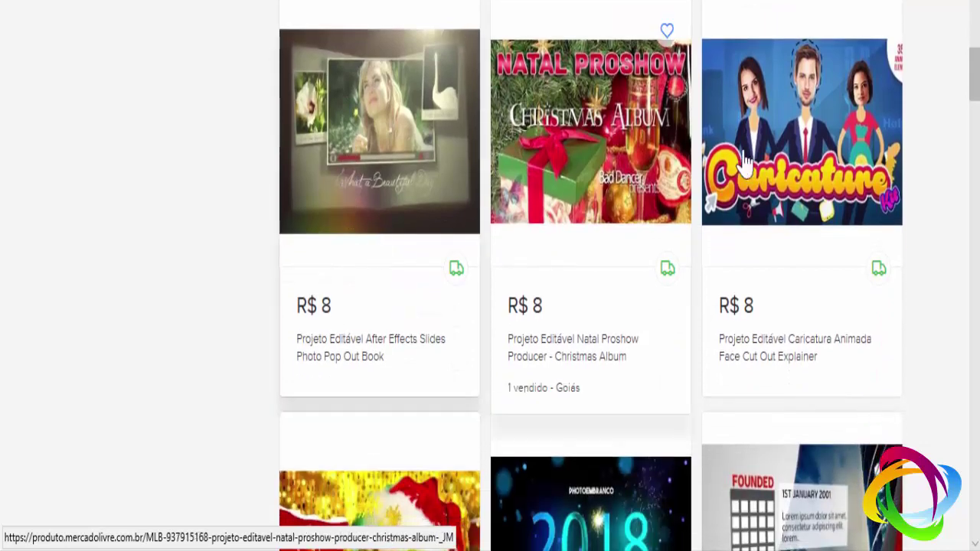
scroll(697, 181, down, 2)
scroll(697, 182, down, 2)
scroll(277, 220, down, 3)
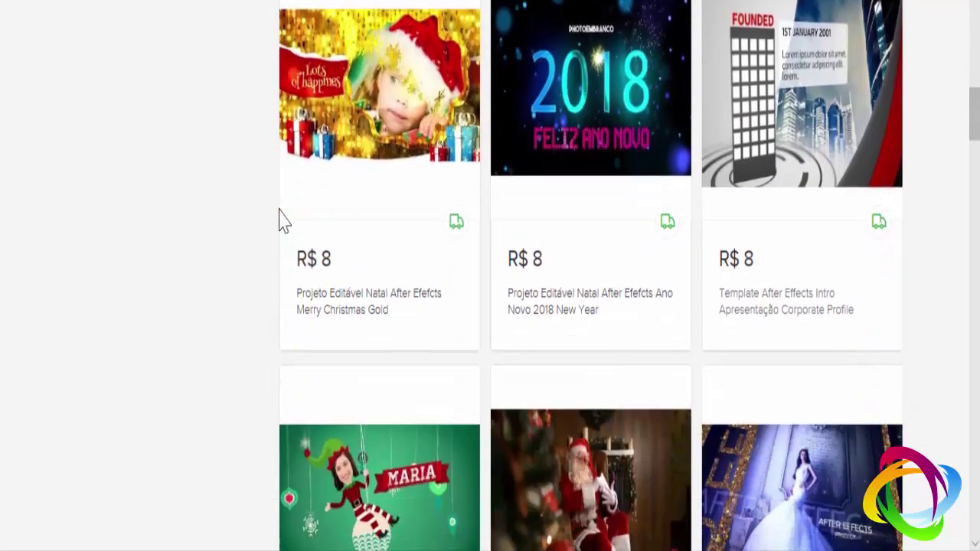
scroll(277, 221, down, 1)
scroll(270, 216, down, 1)
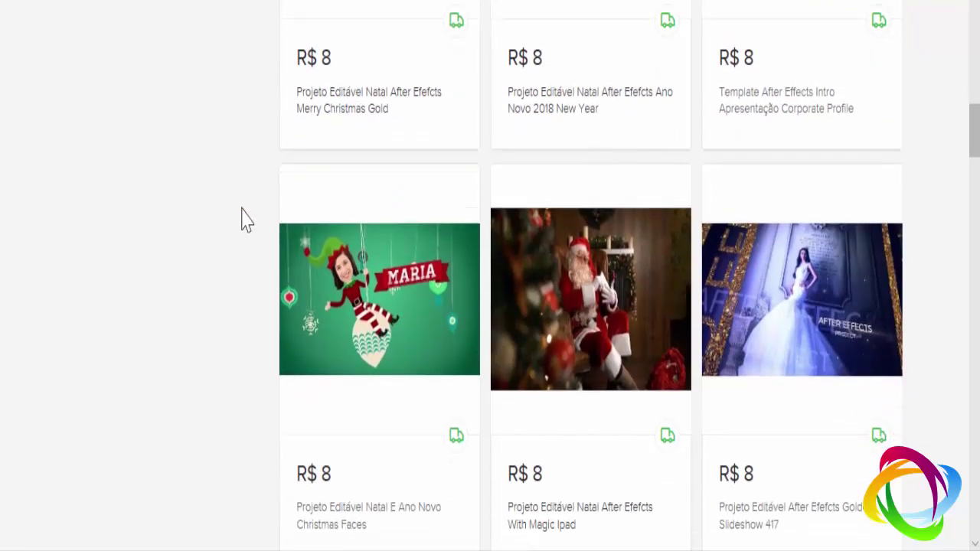
scroll(240, 219, up, 2)
scroll(276, 221, down, 2)
scroll(757, 208, down, 2)
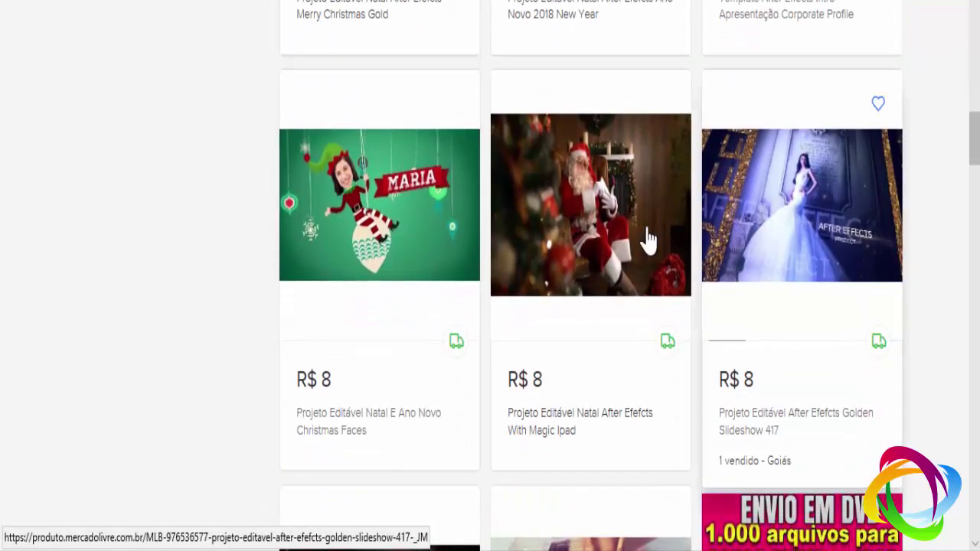
scroll(298, 217, down, 4)
scroll(362, 228, down, 4)
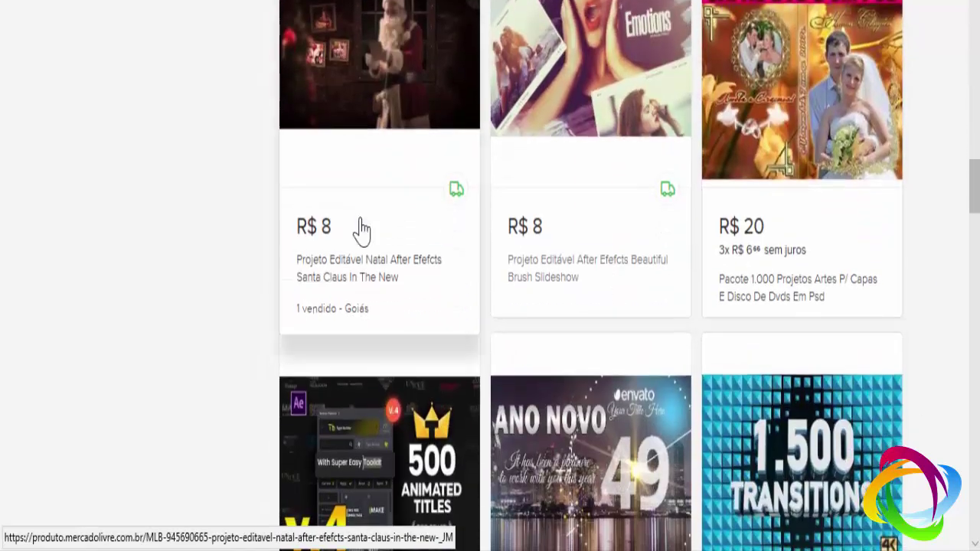
scroll(350, 225, up, 3)
scroll(286, 191, down, 3)
scroll(282, 172, down, 3)
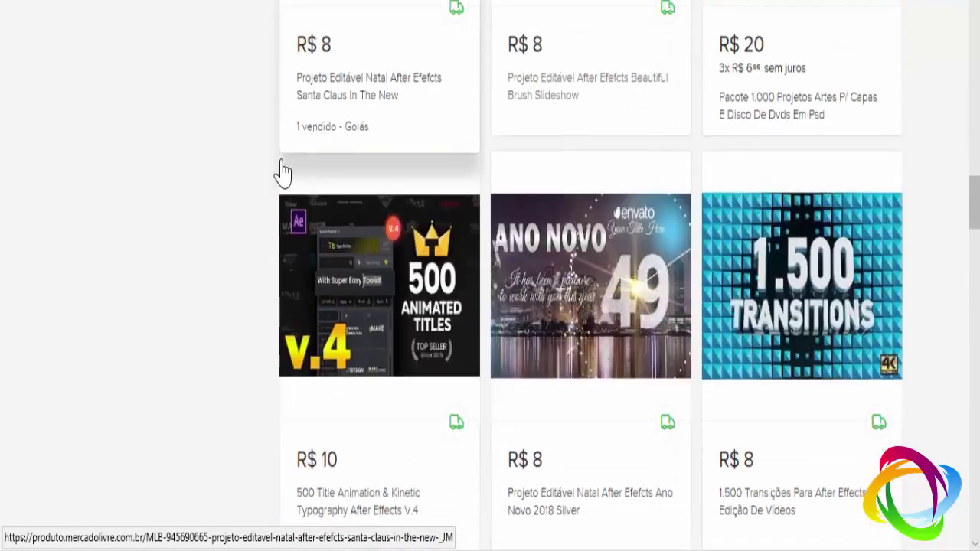
scroll(282, 171, down, 2)
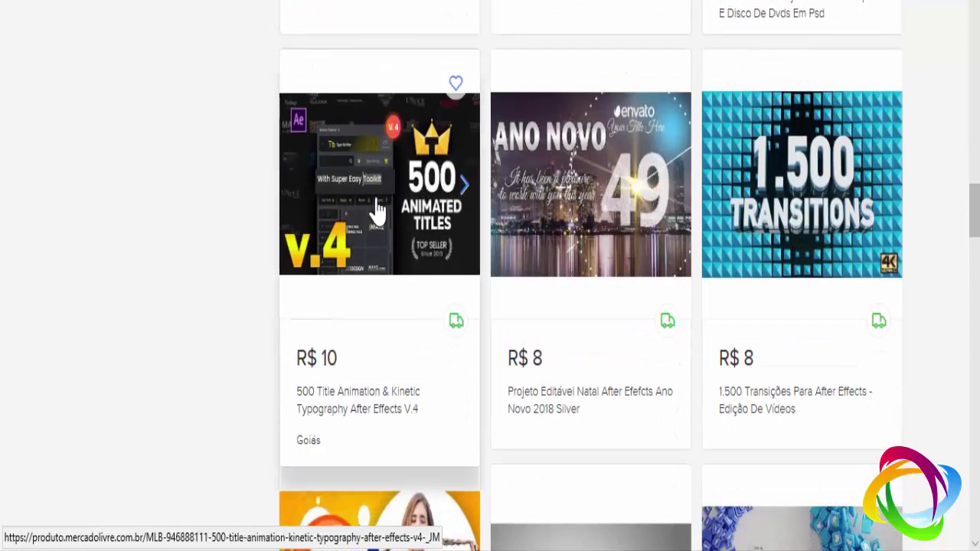
scroll(327, 235, down, 5)
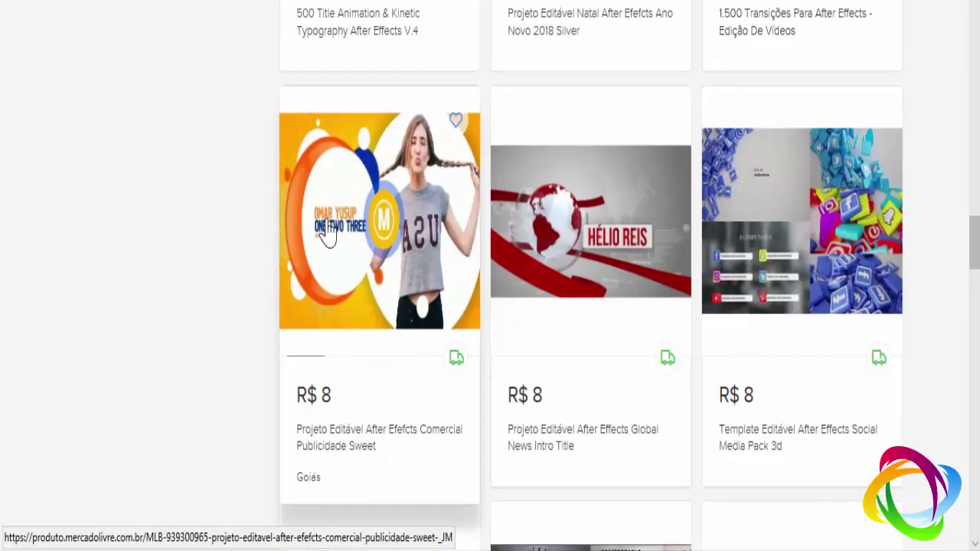
scroll(363, 224, down, 3)
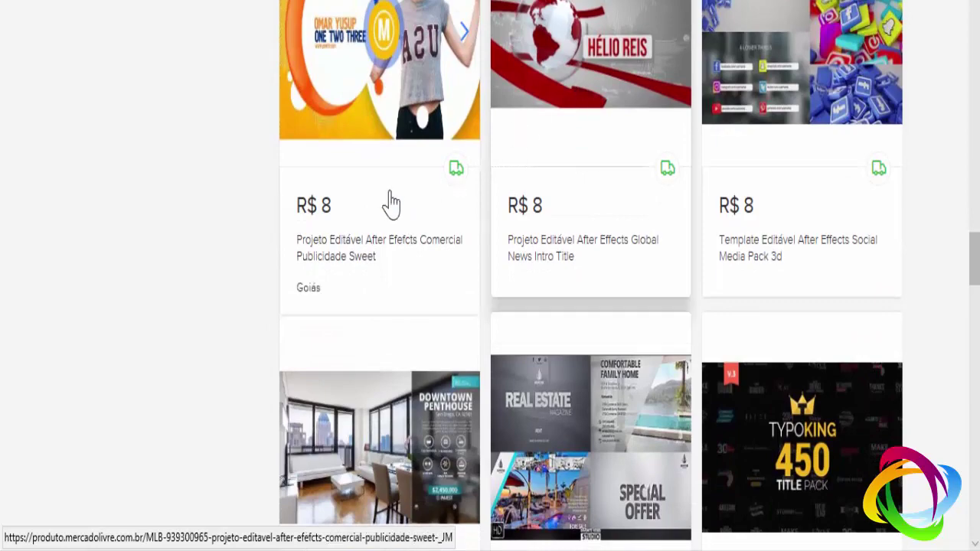
scroll(290, 238, down, 1)
scroll(424, 171, down, 4)
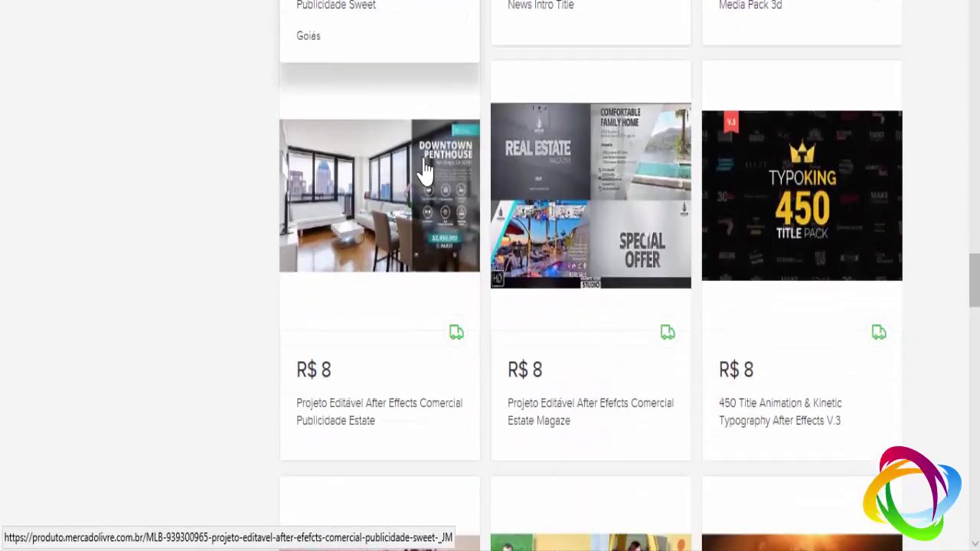
scroll(423, 170, down, 1)
scroll(414, 173, down, 4)
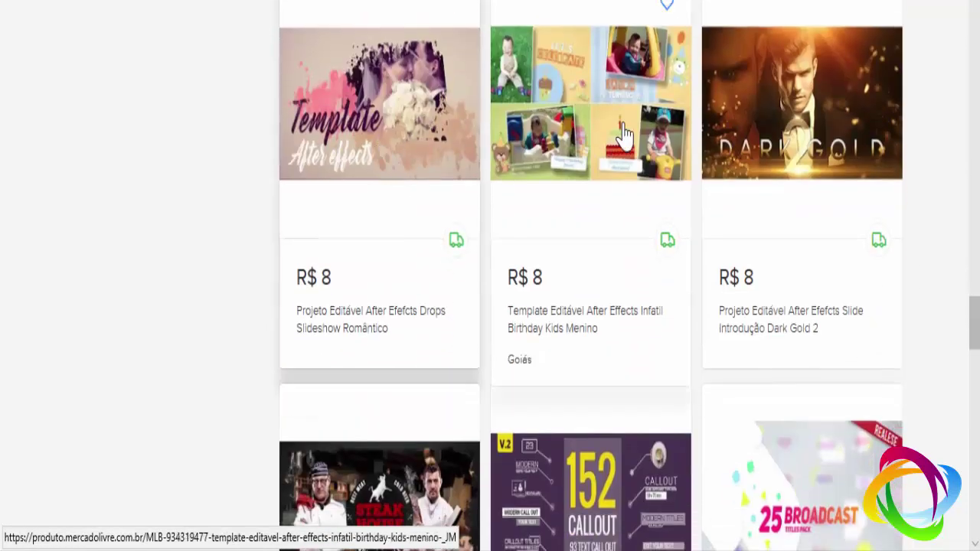
scroll(393, 183, down, 4)
scroll(547, 214, down, 2)
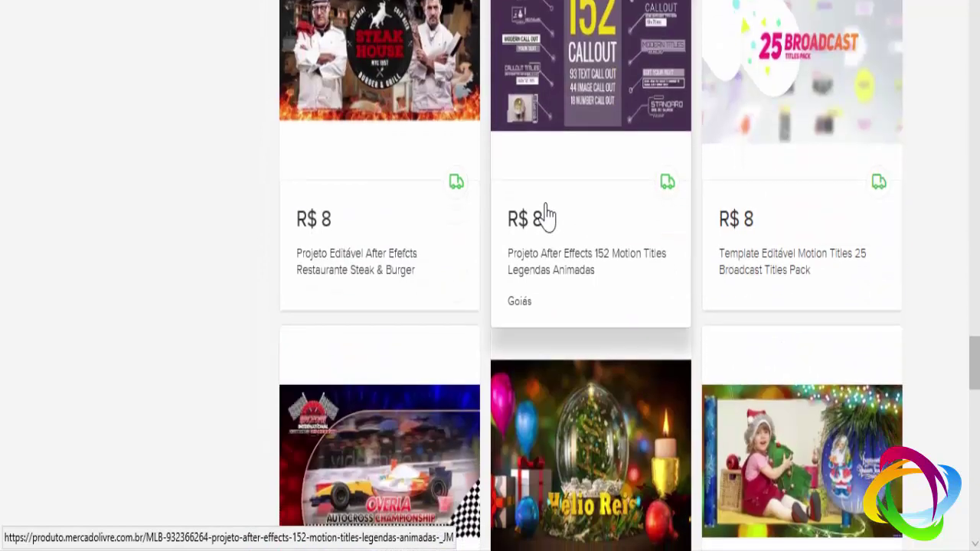
scroll(396, 222, down, 4)
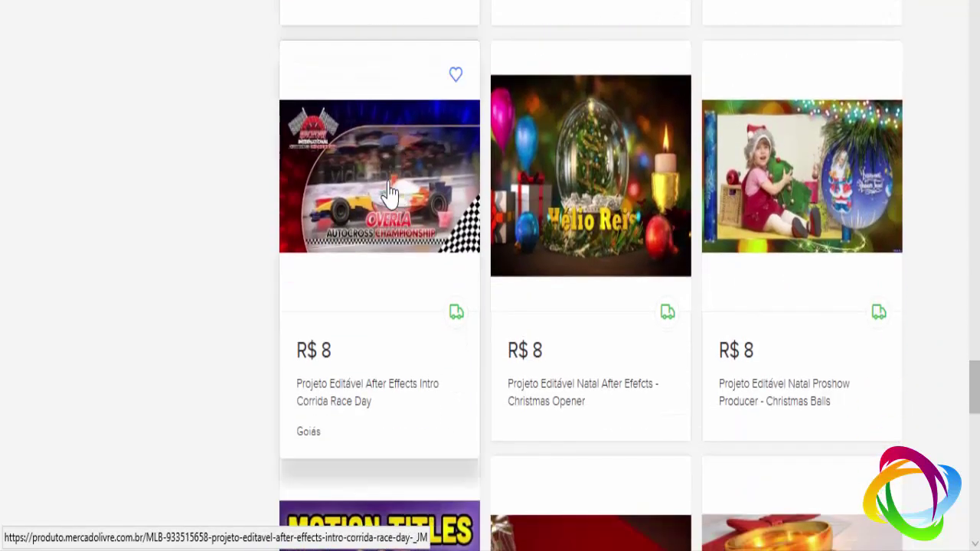
scroll(398, 183, down, 4)
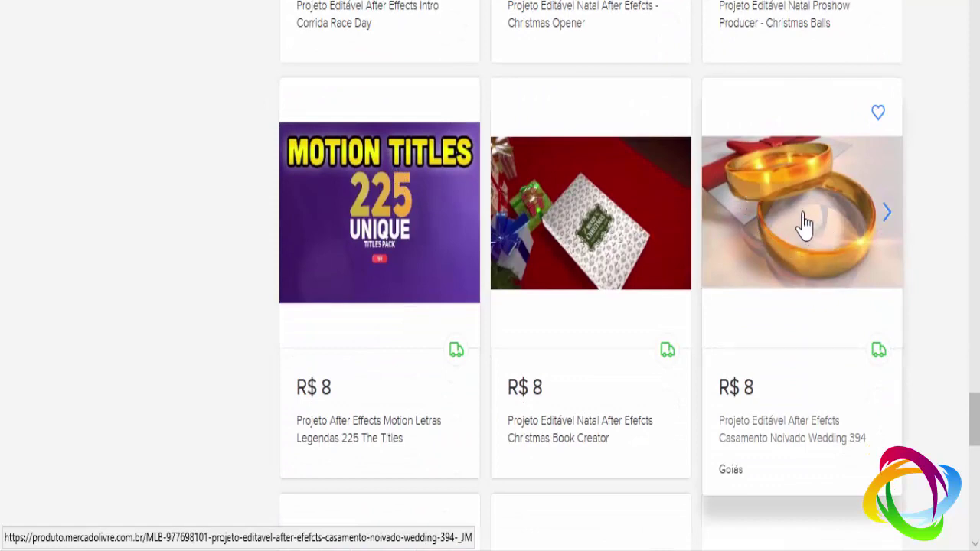
scroll(431, 219, down, 4)
scroll(433, 218, down, 5)
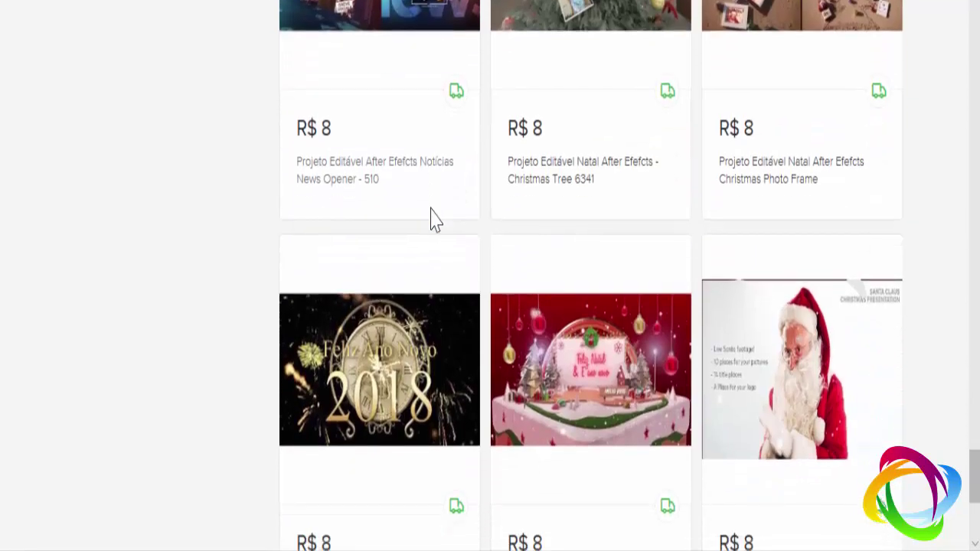
scroll(431, 219, down, 5)
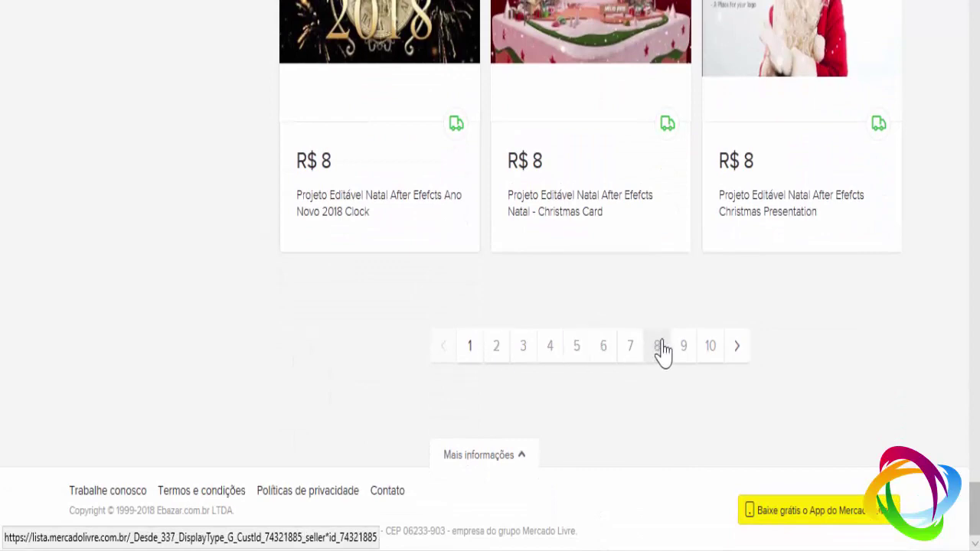
click(661, 350)
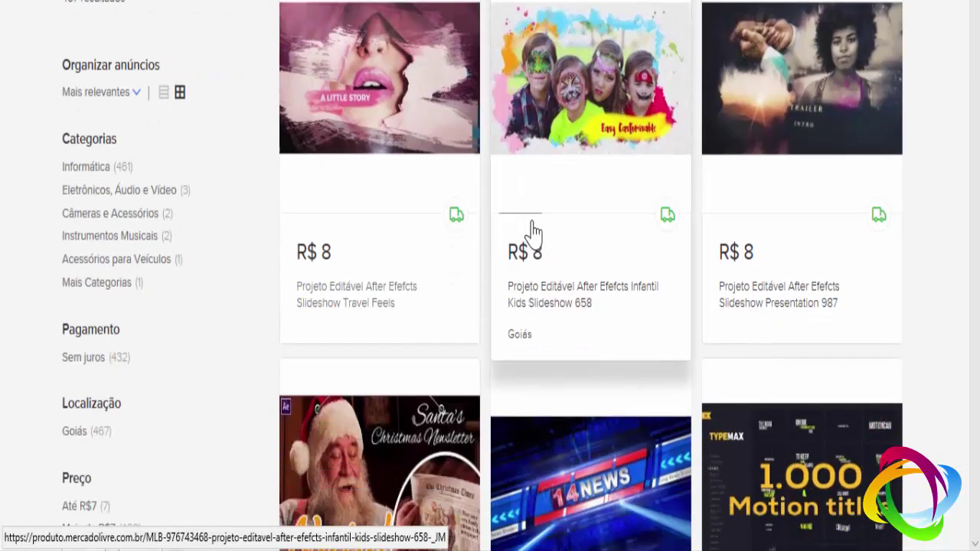
scroll(534, 231, down, 3)
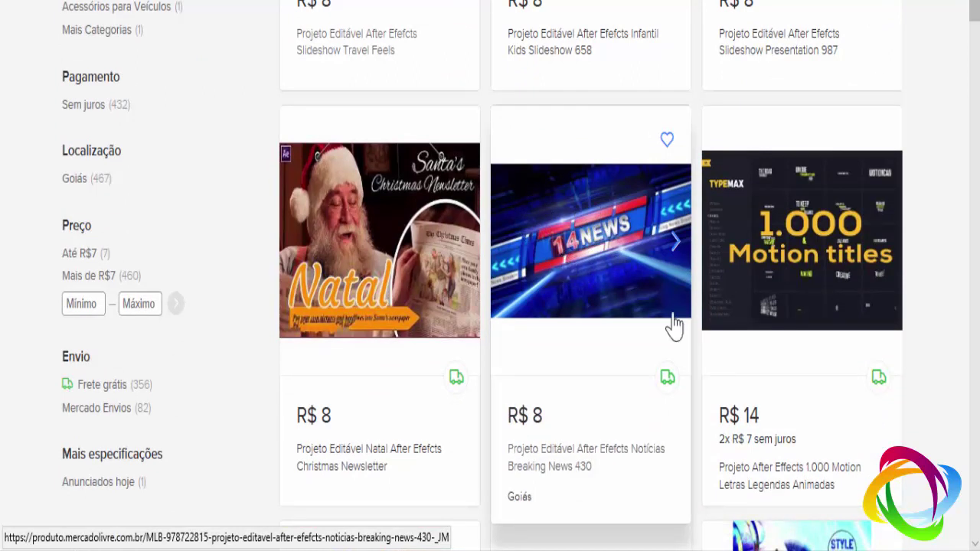
scroll(833, 225, down, 1)
scroll(804, 207, down, 4)
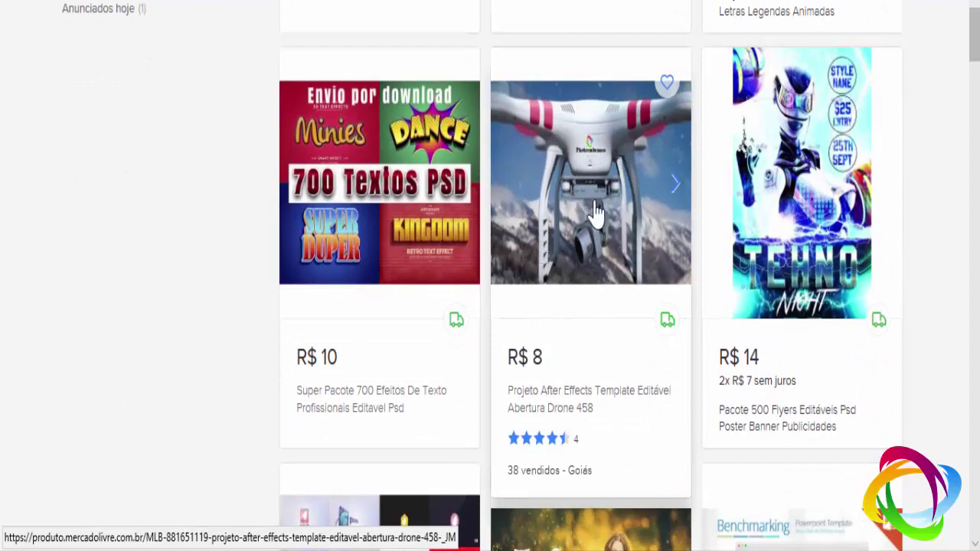
scroll(376, 175, down, 1)
scroll(747, 146, down, 1)
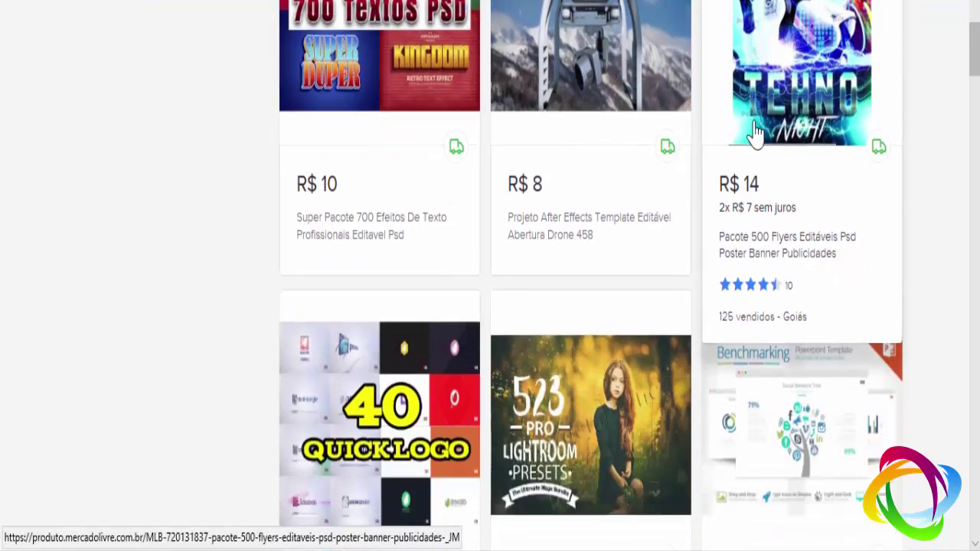
scroll(754, 131, up, 1)
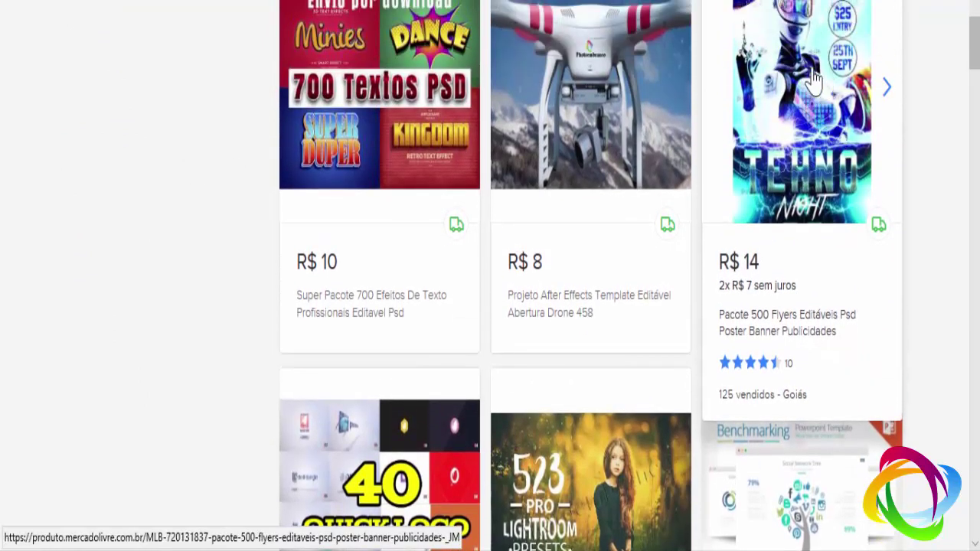
scroll(811, 111, down, 1)
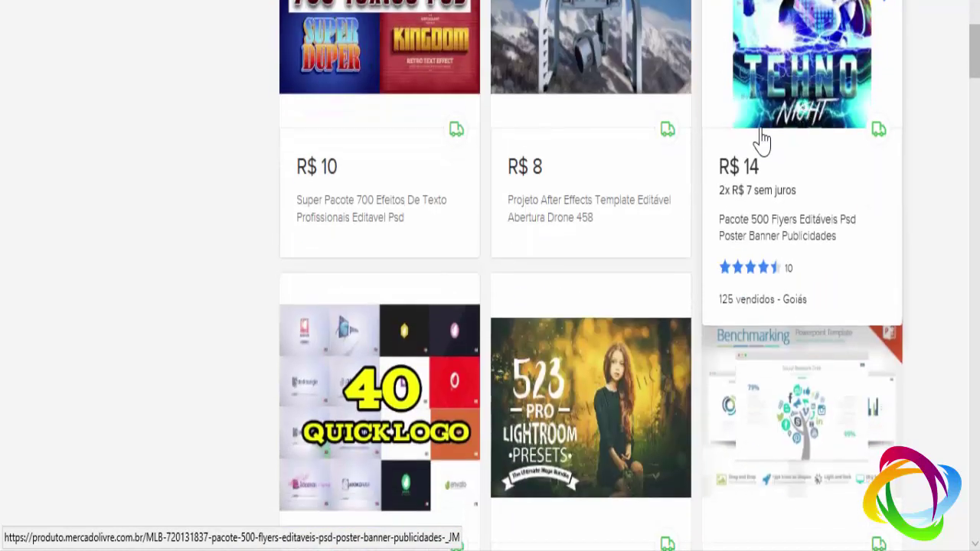
scroll(779, 143, down, 4)
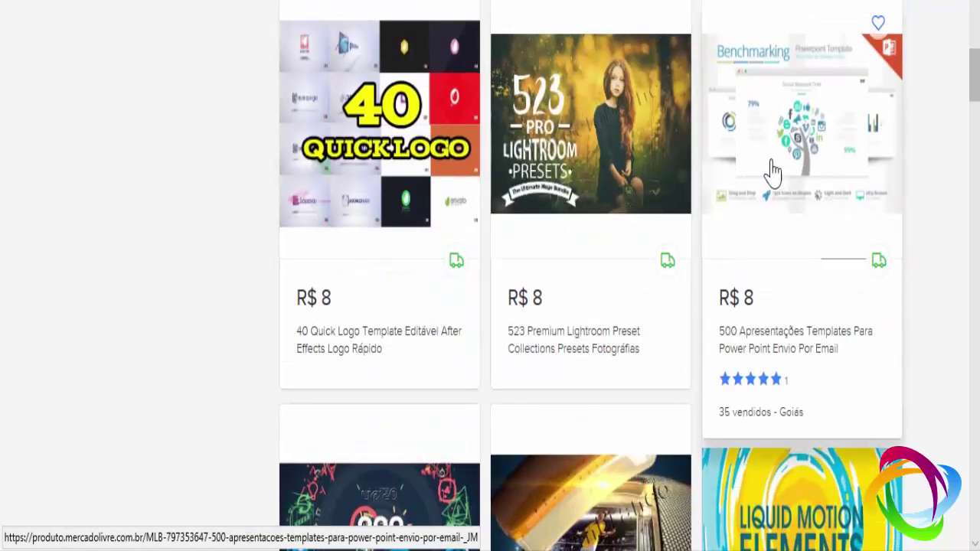
scroll(626, 212, down, 5)
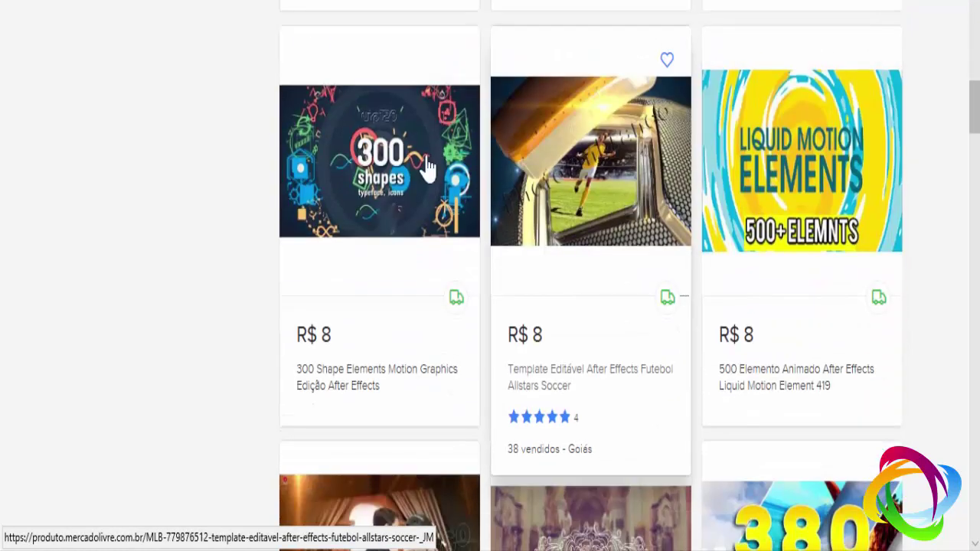
scroll(606, 166, down, 3)
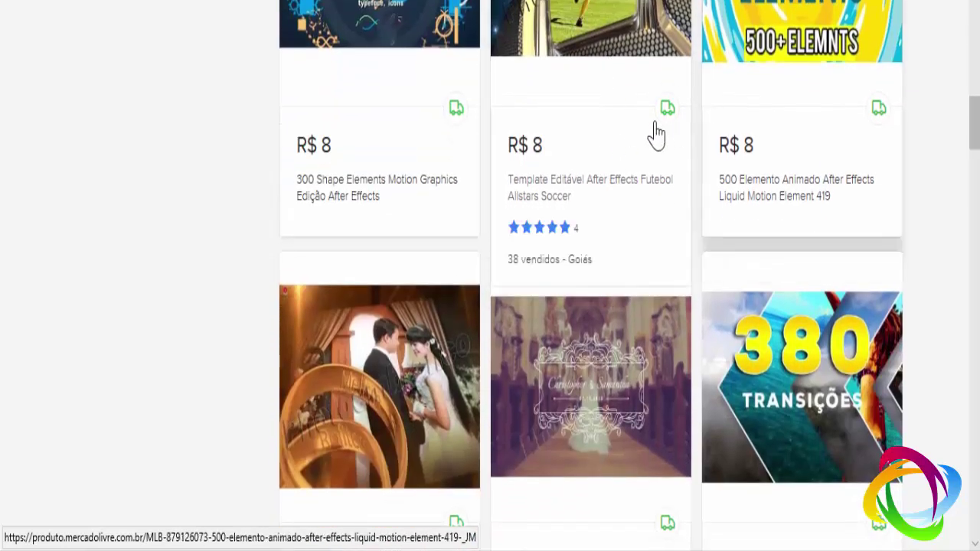
scroll(674, 130, up, 3)
scroll(759, 143, down, 4)
scroll(613, 210, down, 6)
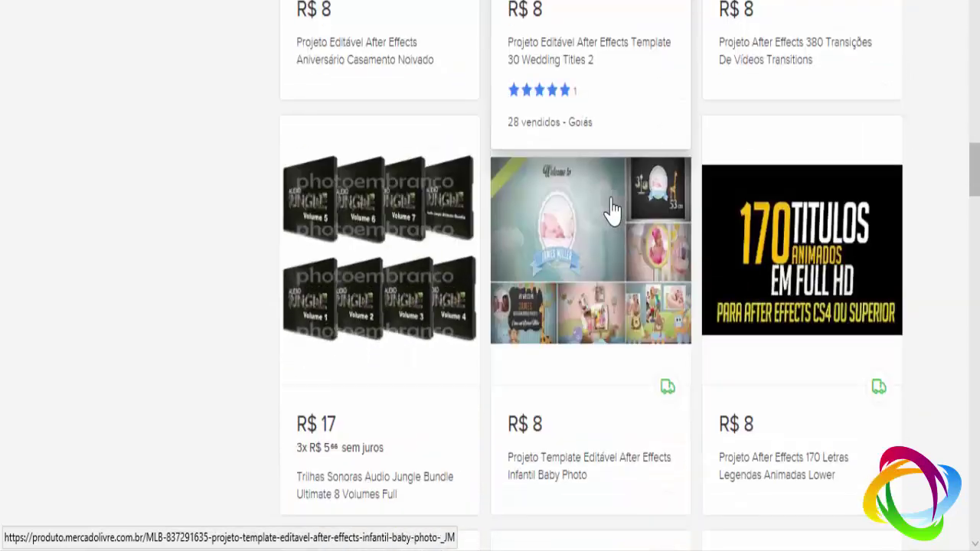
scroll(613, 210, down, 4)
scroll(611, 208, down, 3)
scroll(608, 208, down, 4)
scroll(609, 204, down, 5)
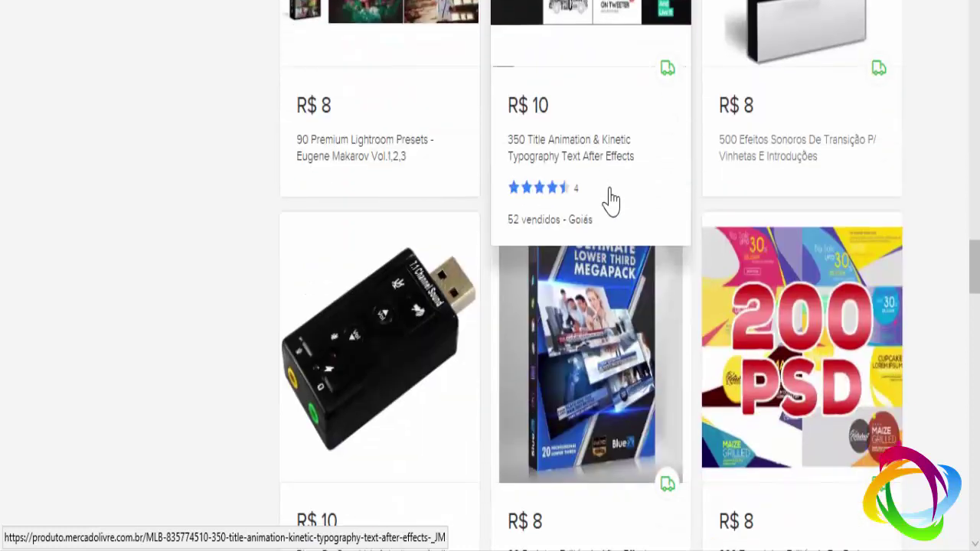
scroll(610, 199, down, 4)
scroll(612, 195, down, 3)
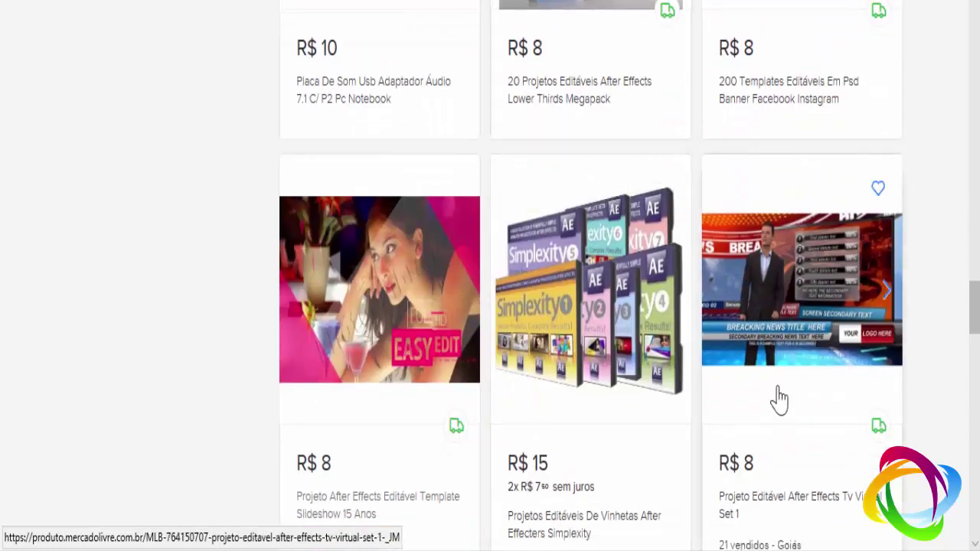
scroll(793, 249, down, 3)
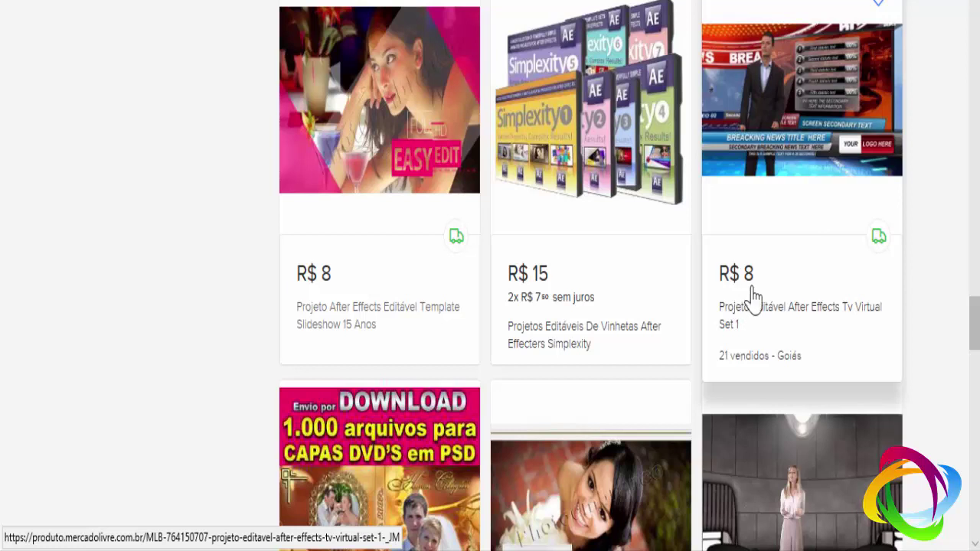
scroll(753, 295, up, 1)
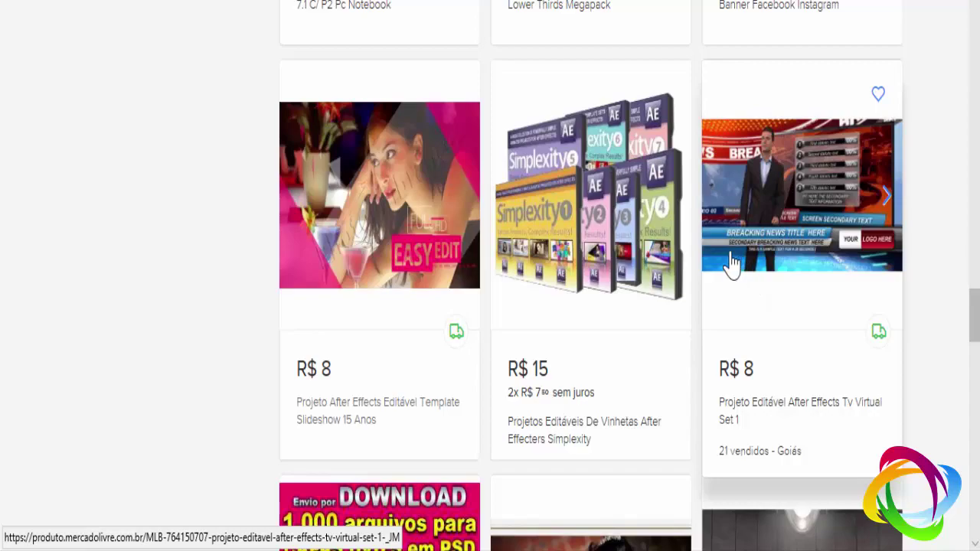
scroll(732, 262, up, 1)
scroll(731, 263, up, 2)
scroll(731, 263, up, 4)
scroll(731, 262, up, 3)
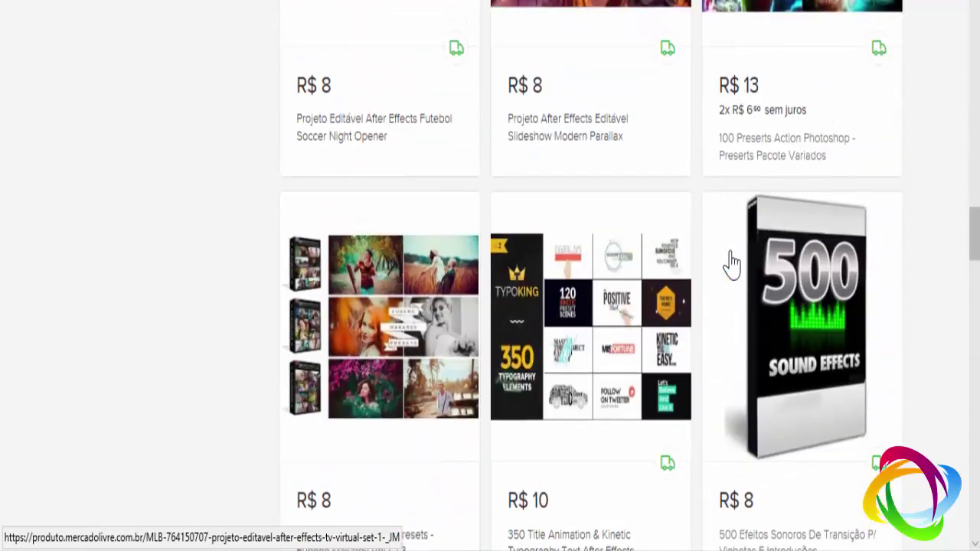
scroll(731, 263, up, 3)
scroll(732, 262, up, 3)
scroll(731, 263, up, 3)
scroll(727, 265, up, 3)
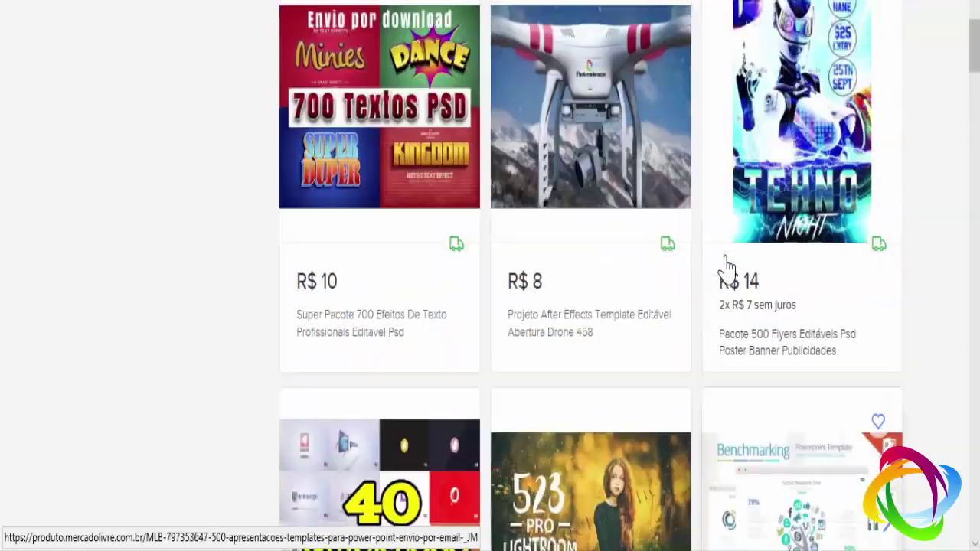
scroll(727, 265, up, 3)
scroll(726, 274, up, 2)
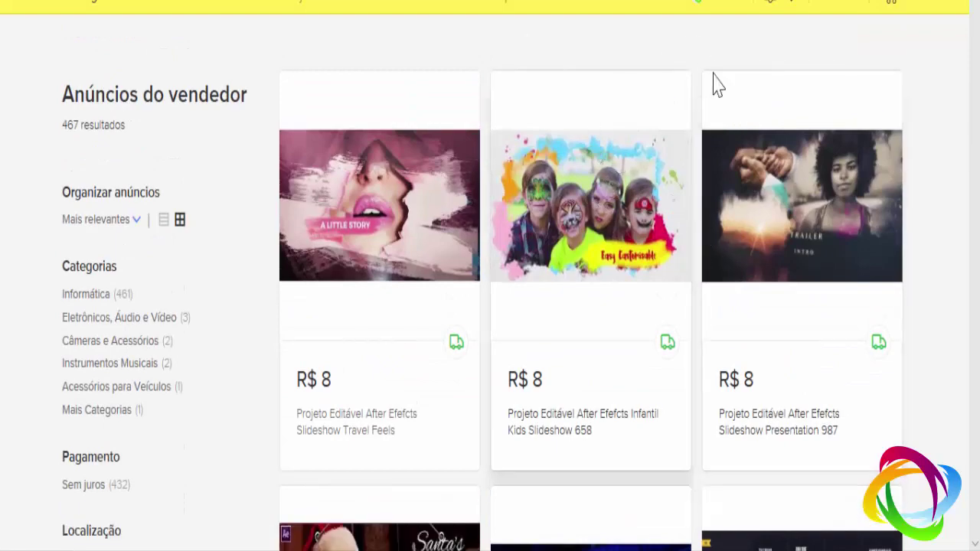
scroll(622, 193, down, 3)
scroll(623, 195, up, 3)
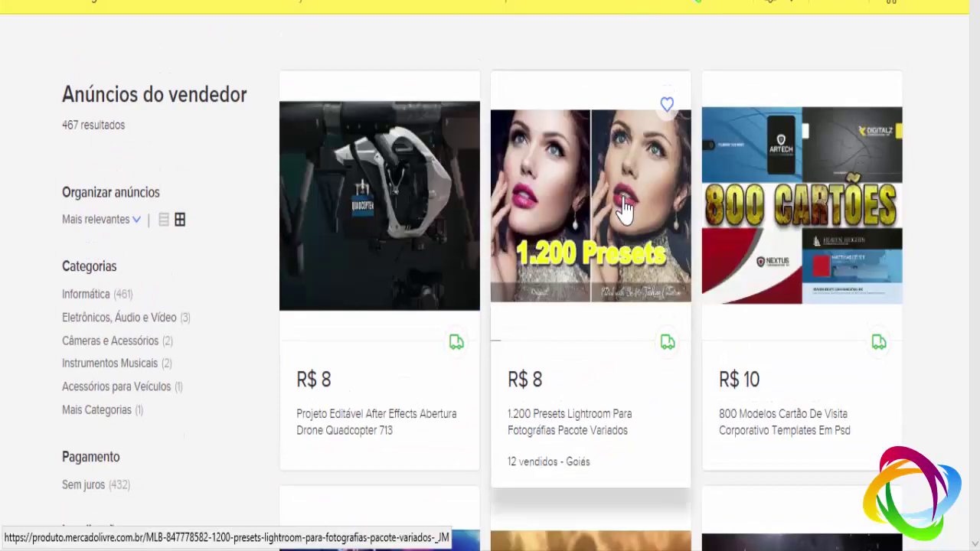
scroll(586, 192, down, 3)
scroll(743, 122, up, 2)
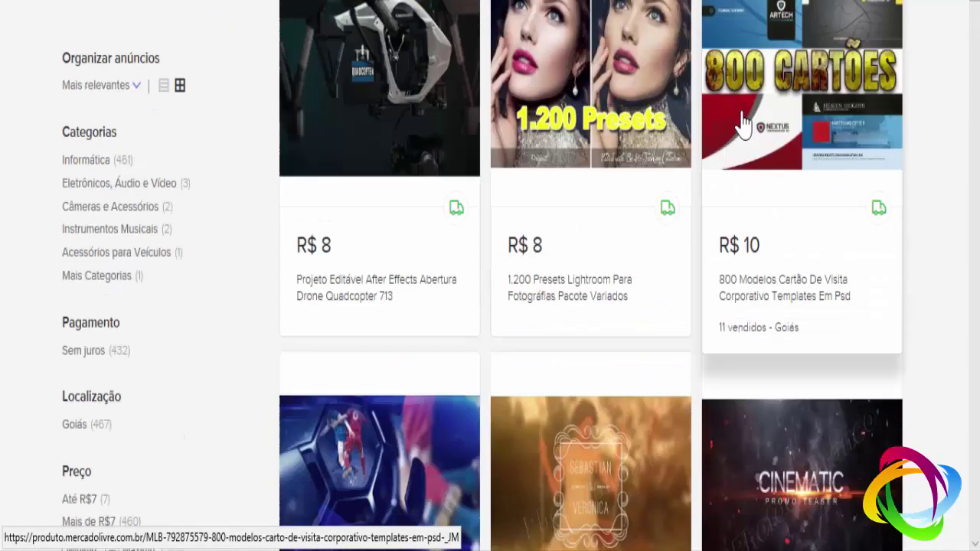
scroll(542, 240, down, 3)
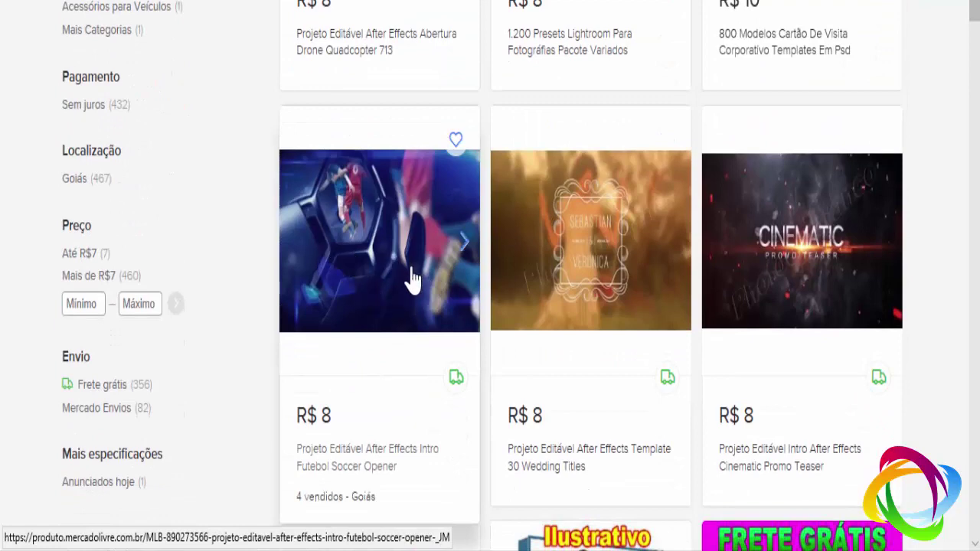
scroll(413, 281, down, 4)
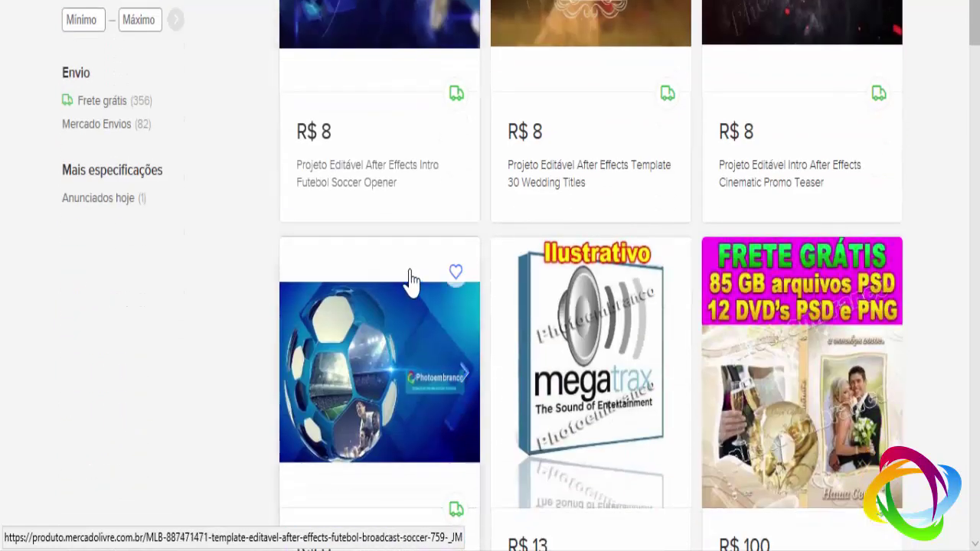
scroll(411, 284, down, 2)
scroll(387, 285, down, 3)
scroll(387, 285, up, 3)
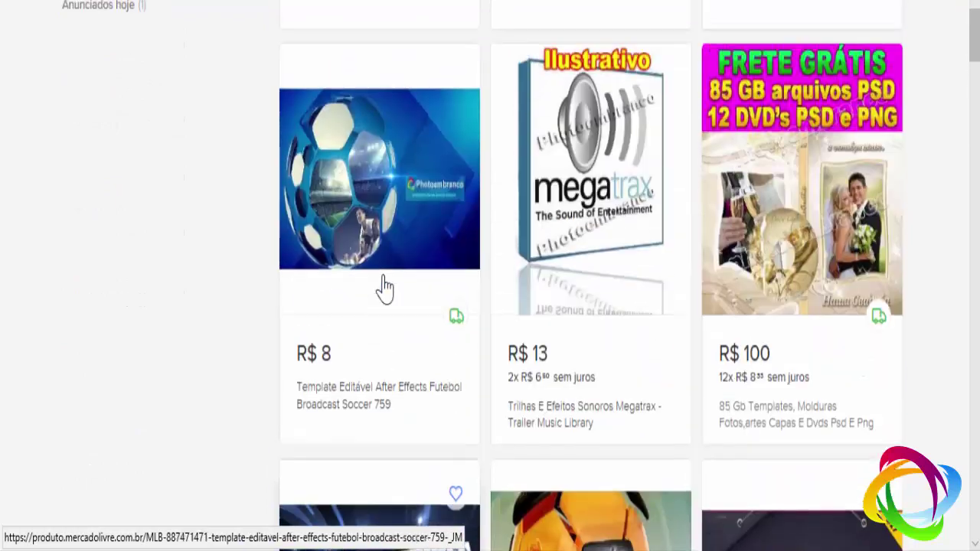
scroll(387, 285, up, 3)
scroll(385, 285, up, 3)
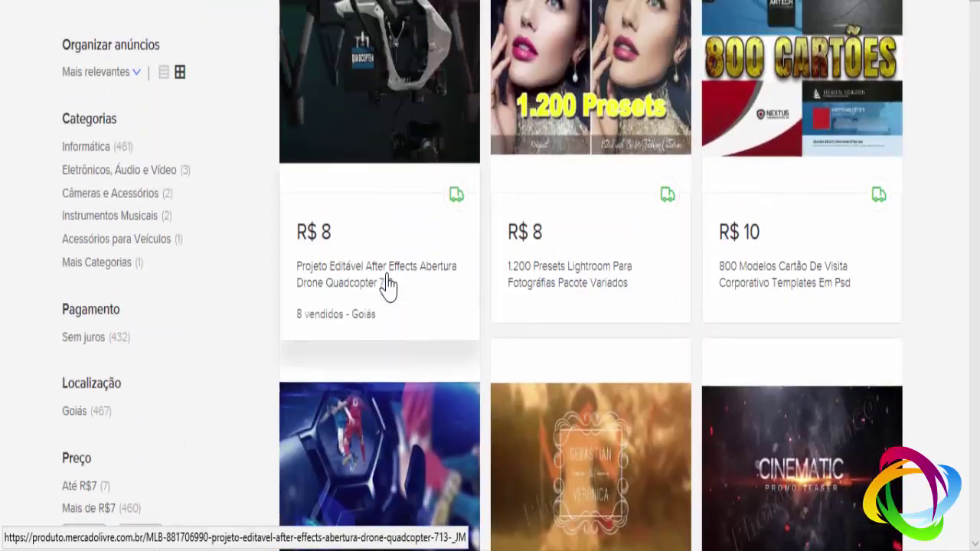
scroll(382, 284, down, 3)
scroll(387, 290, down, 5)
scroll(390, 291, down, 5)
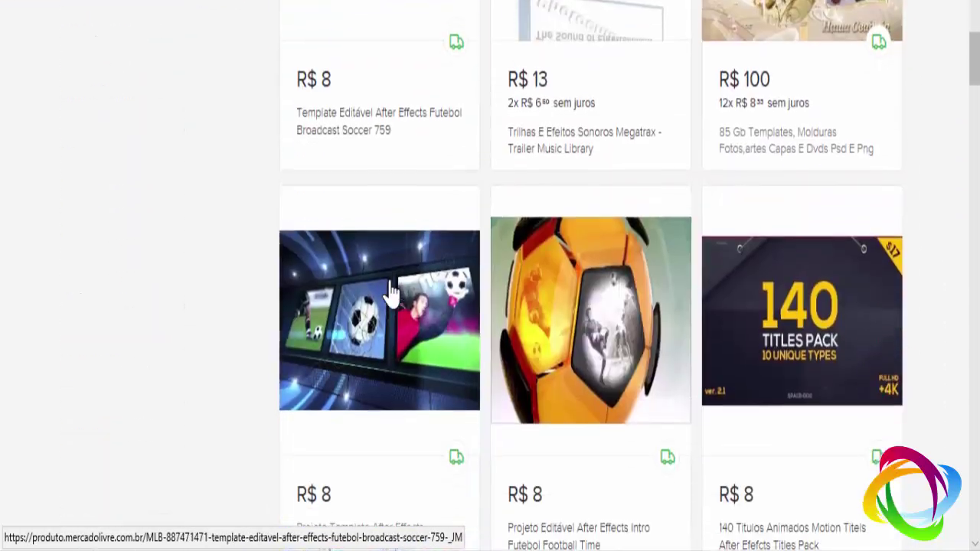
scroll(390, 291, up, 5)
scroll(392, 291, up, 4)
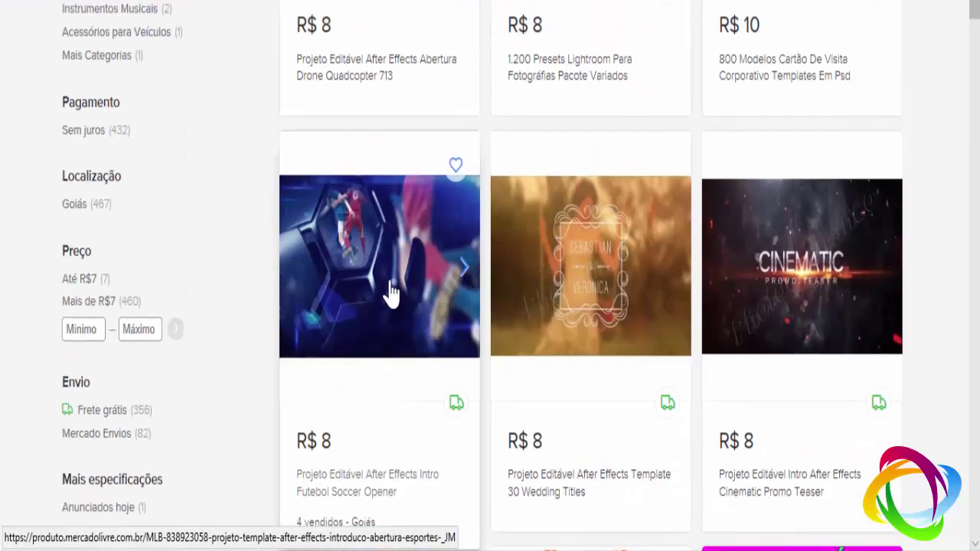
scroll(393, 291, up, 4)
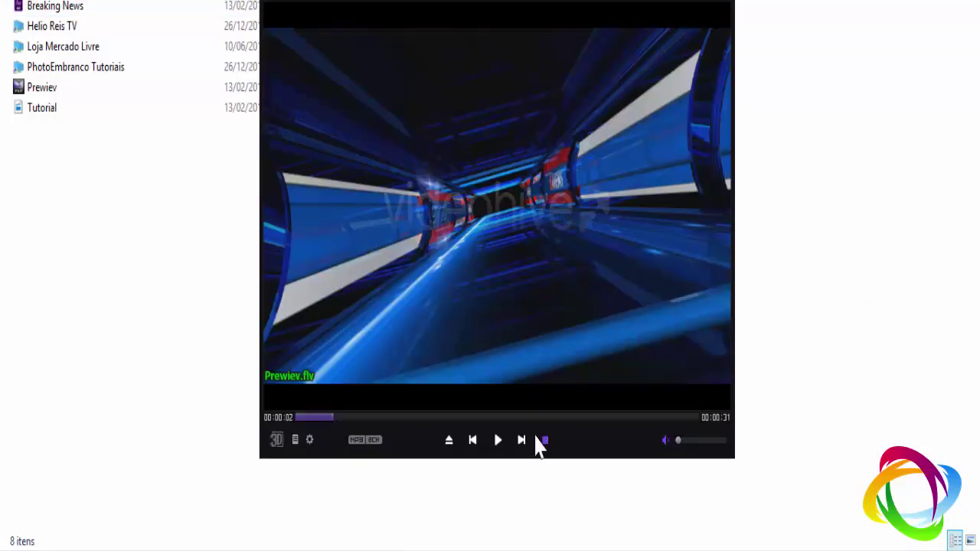
- Play the Prewiev preview in KMPlayer, rewind and resume it, then stop and close the player
click(497, 441)
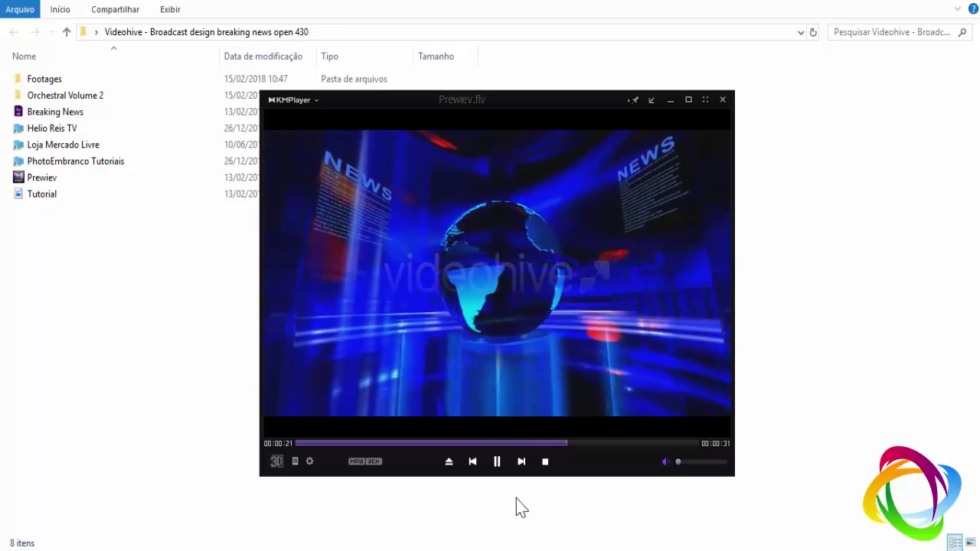
click(496, 462)
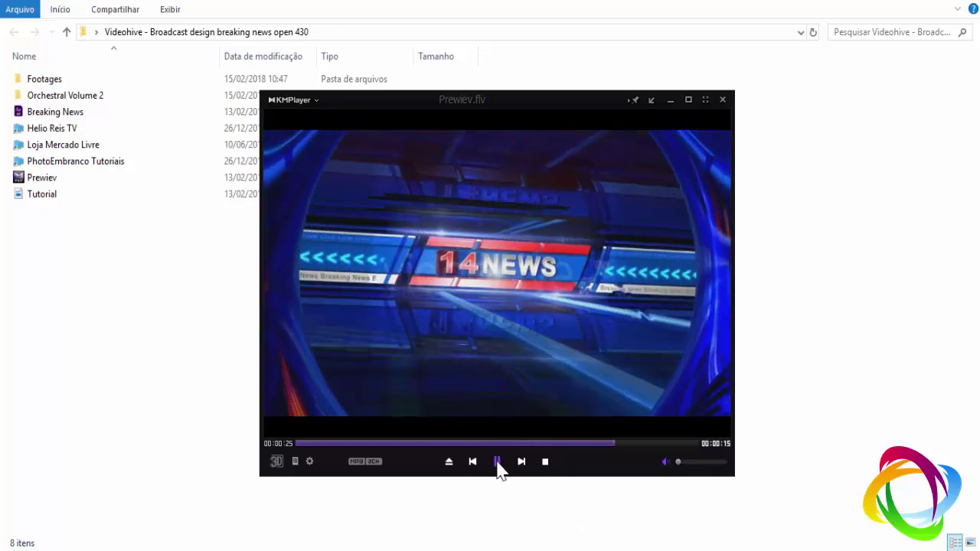
click(320, 443)
click(497, 462)
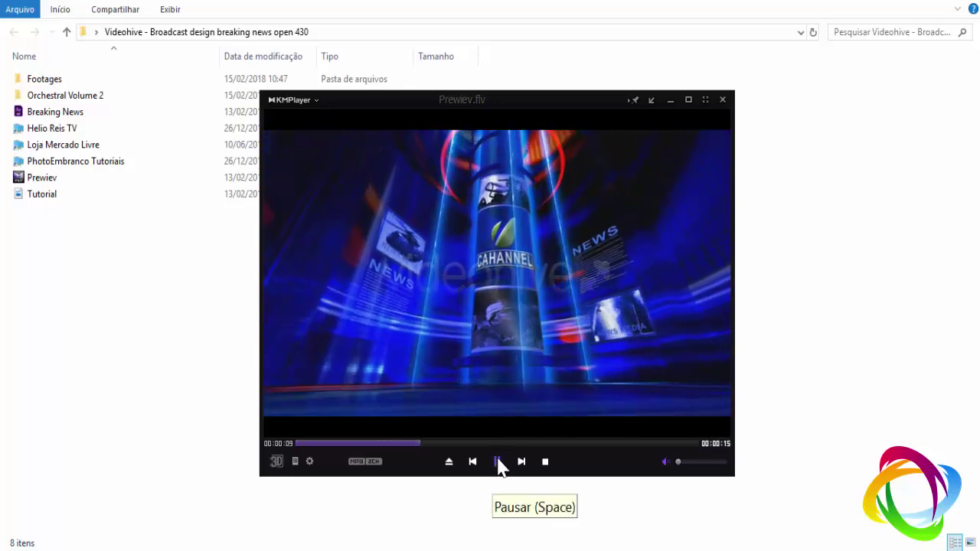
click(499, 464)
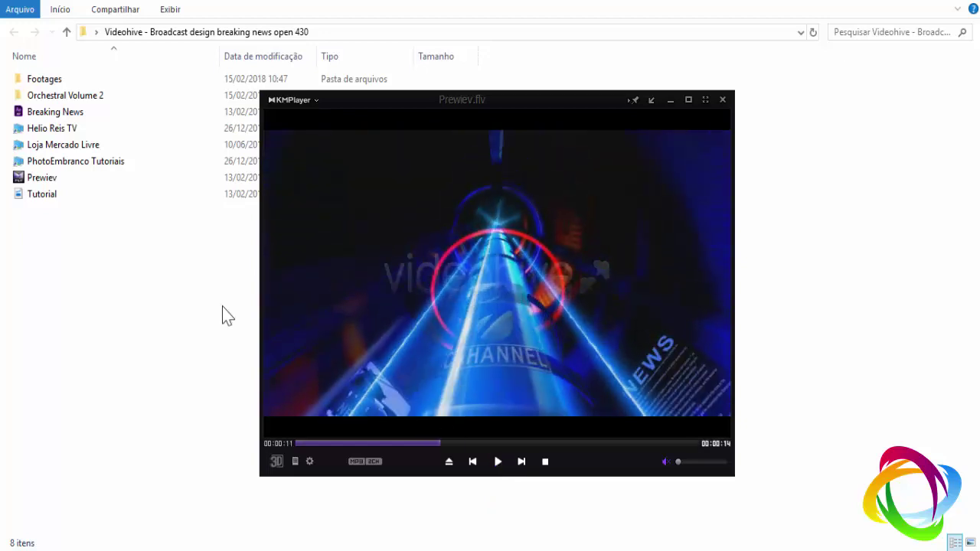
key(alt+F4)
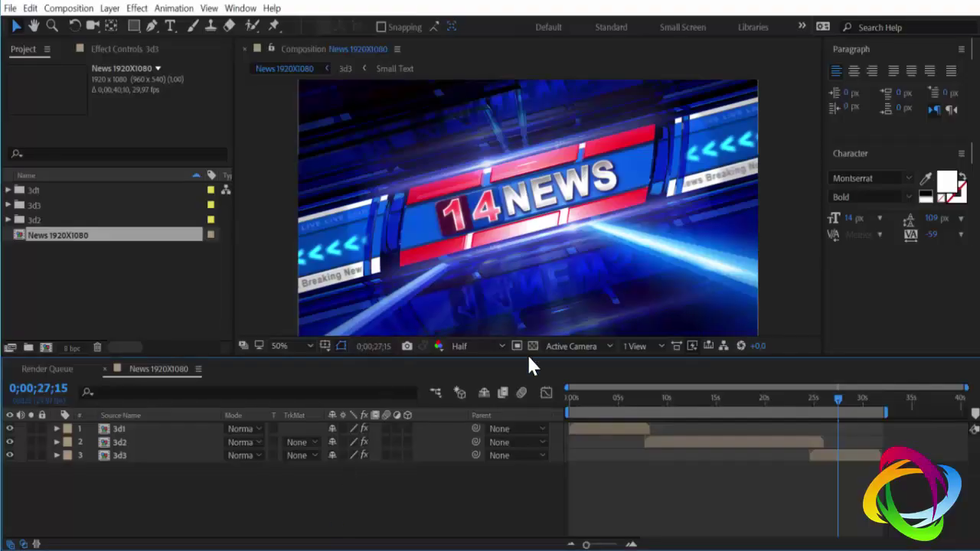
- At 03;14 in News 1920X1080, select the 3d1 layer, open its precomp, then return
click(146, 291)
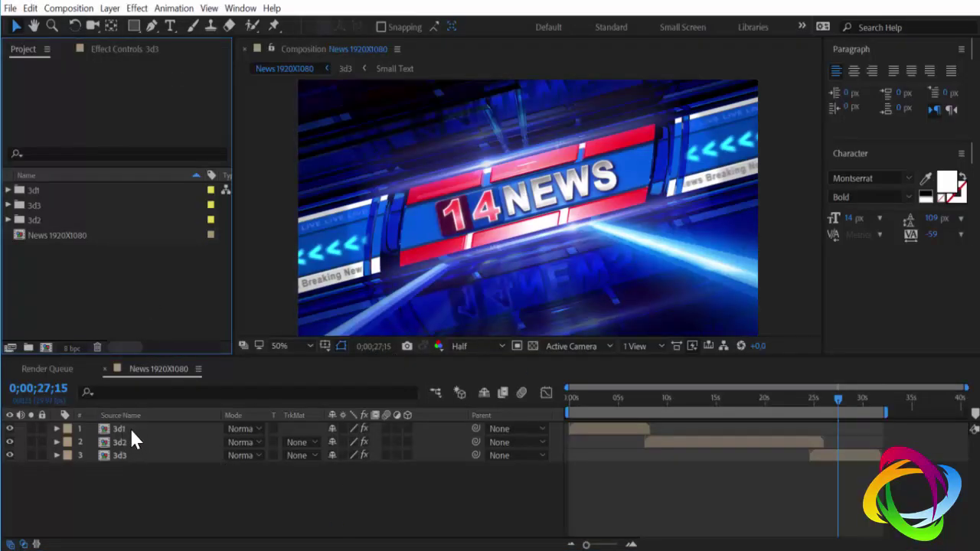
click(604, 398)
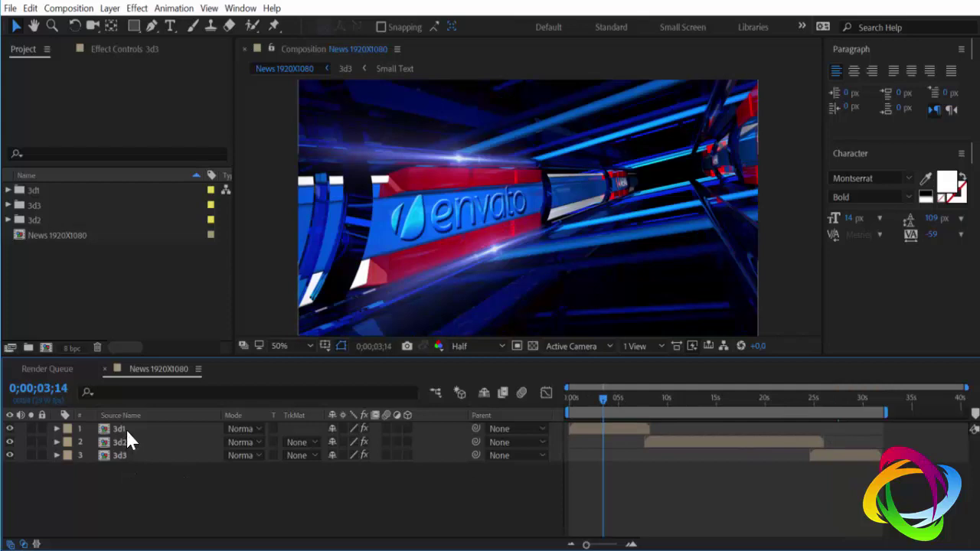
click(126, 428)
key(ctrl+Down)
key(ctrl+Down)
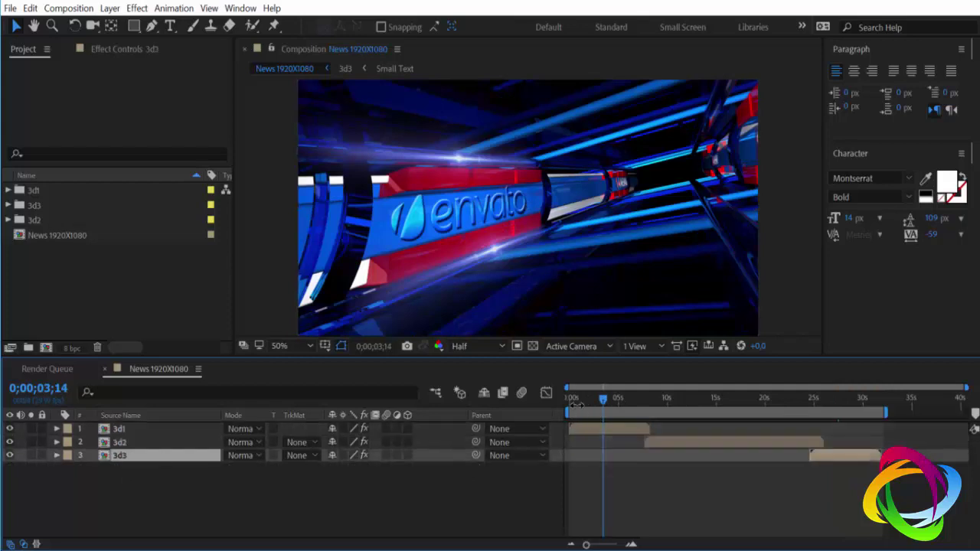
click(583, 430)
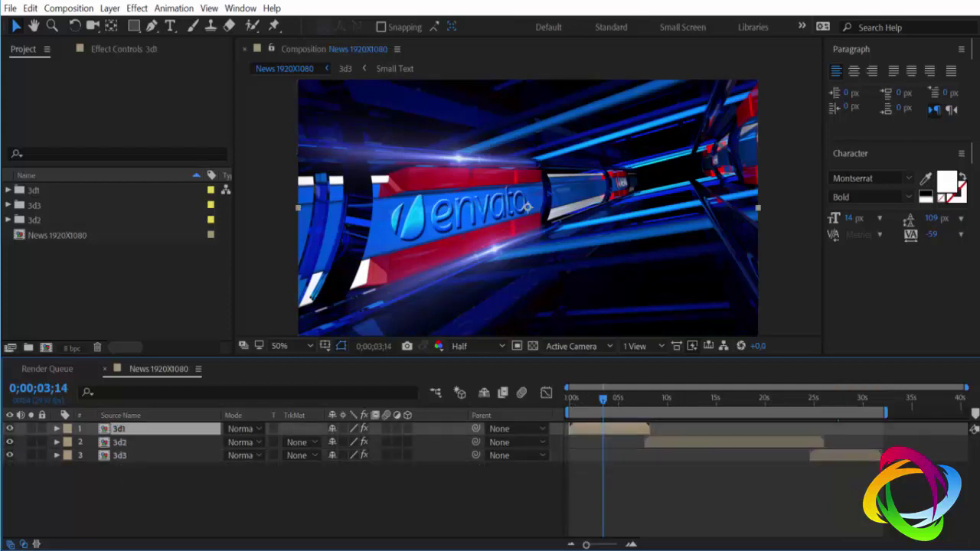
double_click(161, 431)
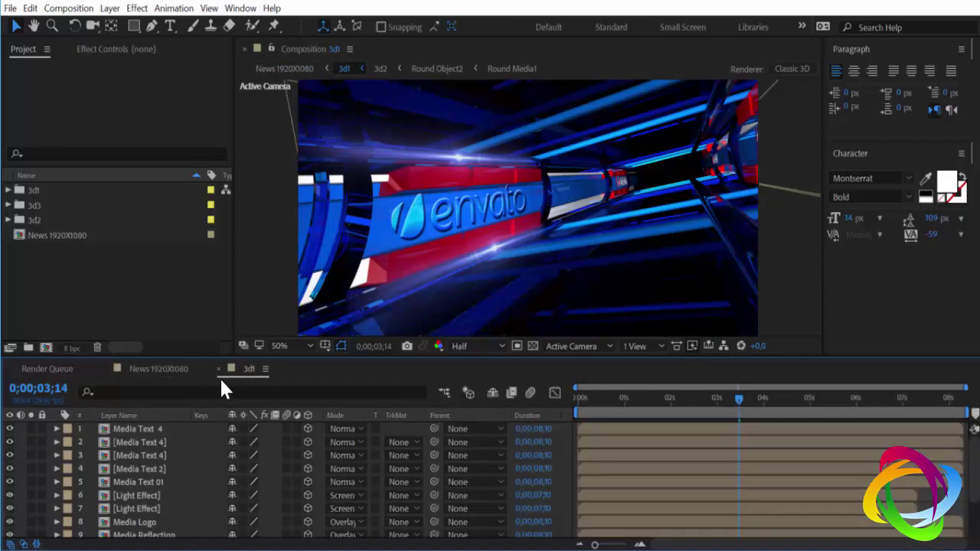
click(192, 371)
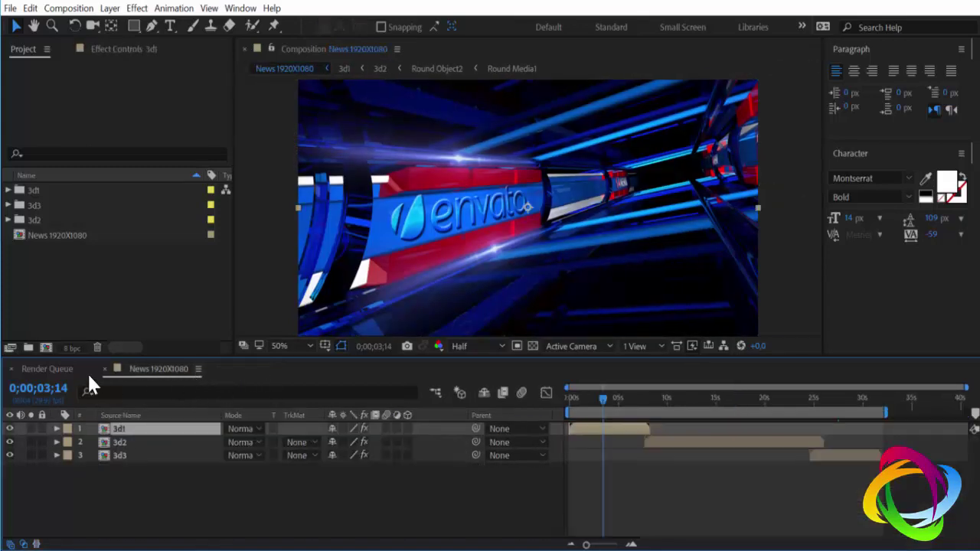
- Close the Render Queue and expand the 3d1 folder, selecting Light Effect and Lower Background
click(23, 373)
click(11, 369)
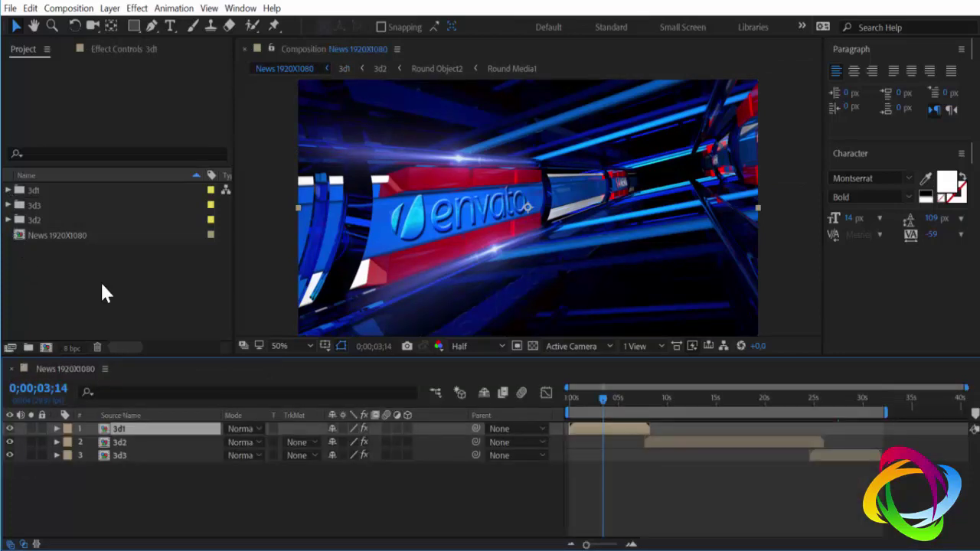
click(9, 190)
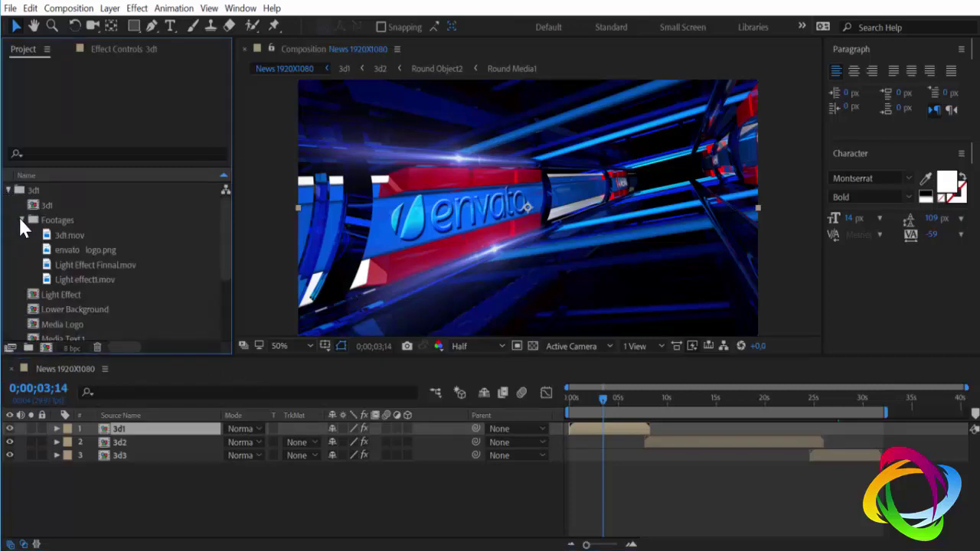
click(21, 220)
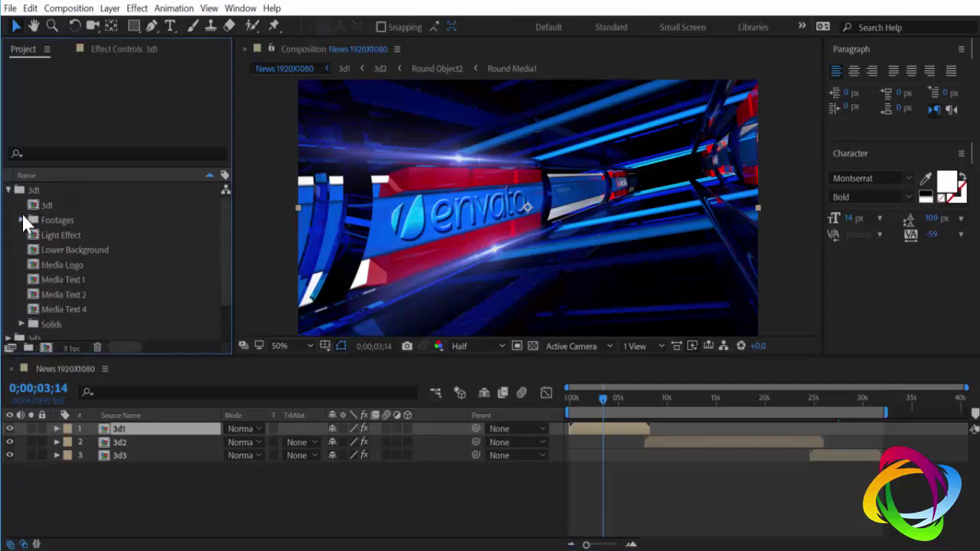
click(65, 236)
click(97, 249)
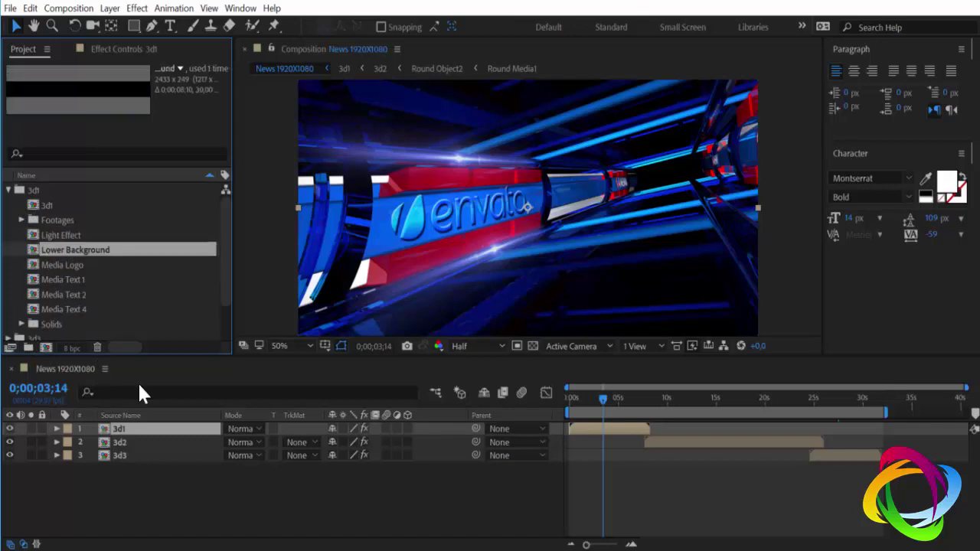
- Glance into the Media Logo comp, then open the Media Text 1 composition
click(77, 265)
double_click(72, 266)
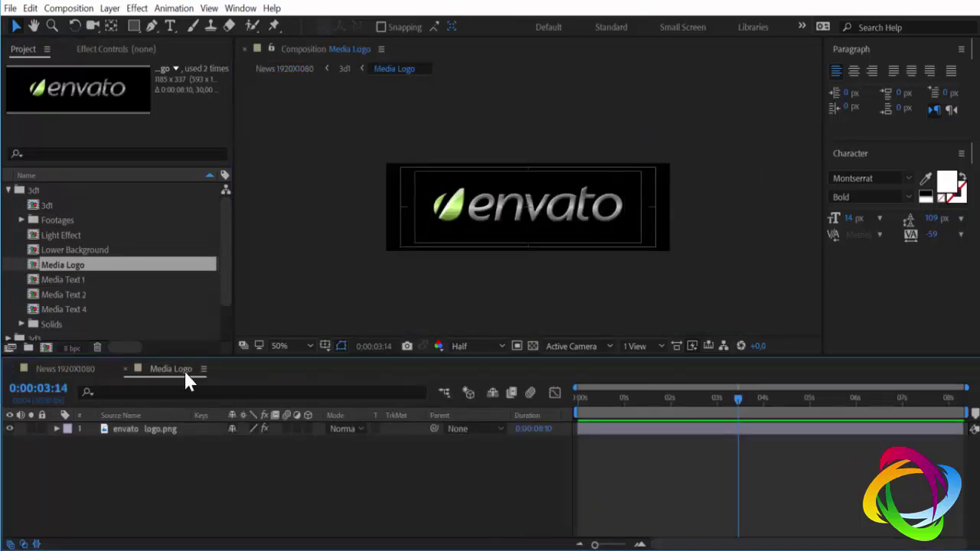
click(126, 370)
click(84, 281)
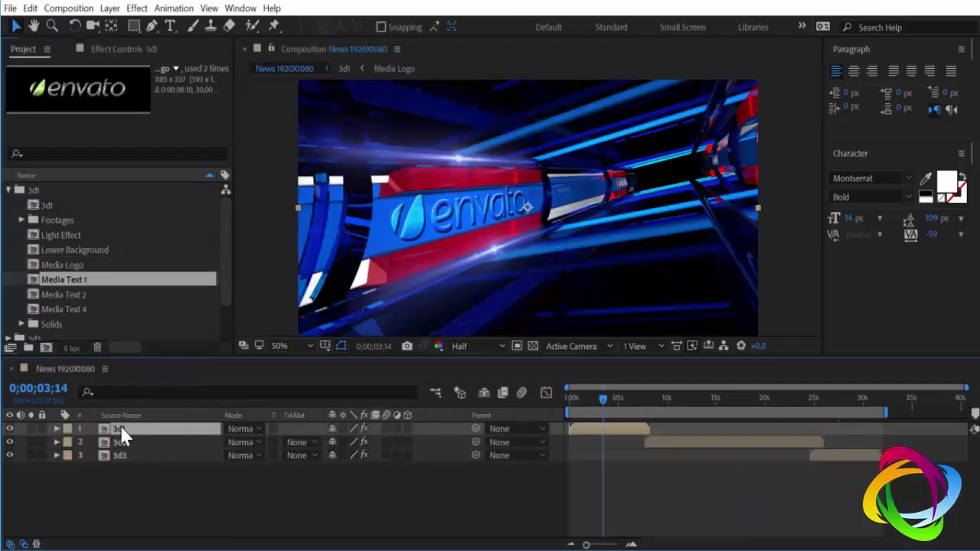
key(KP_Enter)
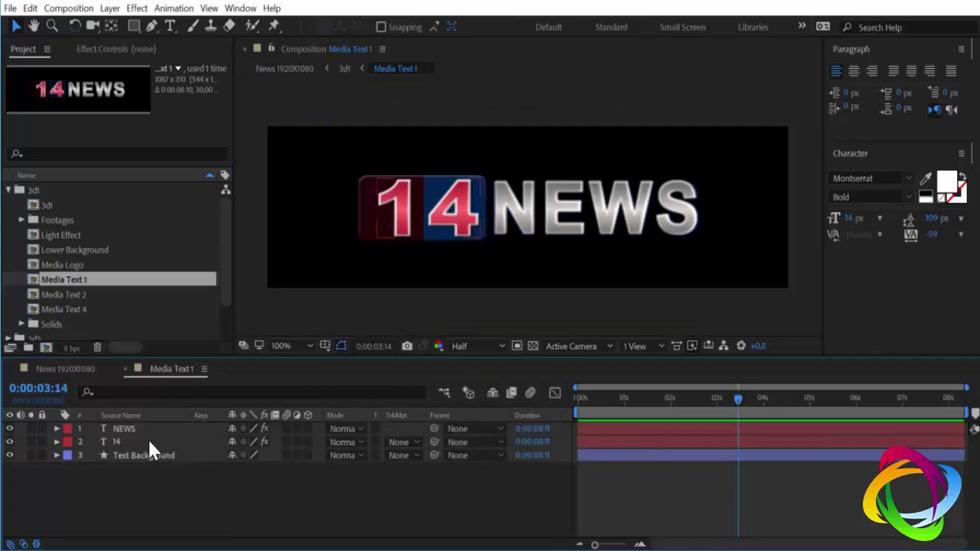
- Retype the NEWS text layer as 'Notícias' and nudge it slightly right
double_click(141, 429)
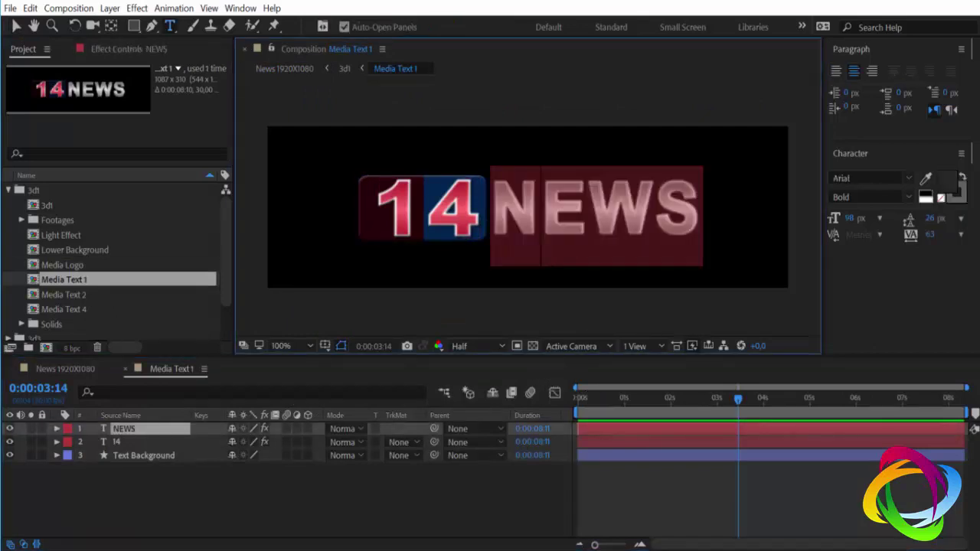
text(No)
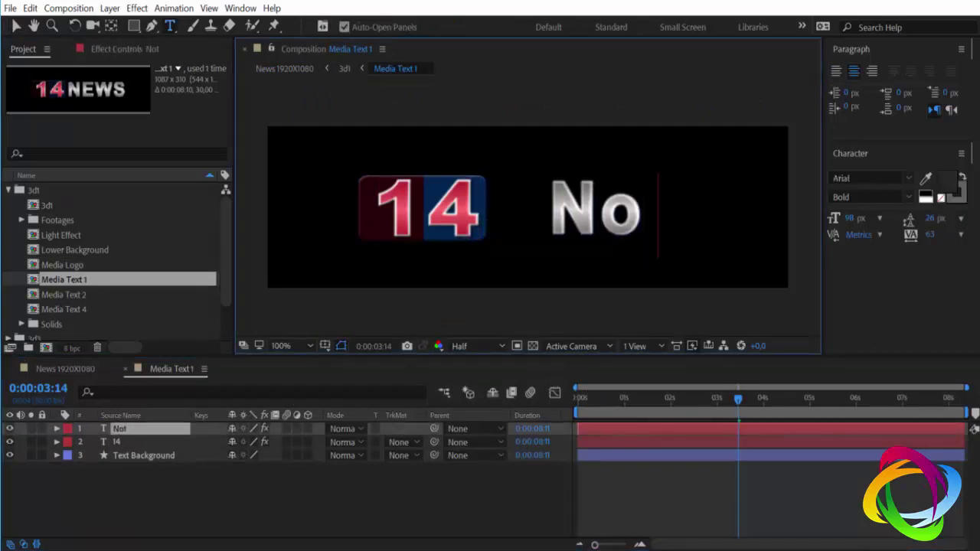
text(tícias)
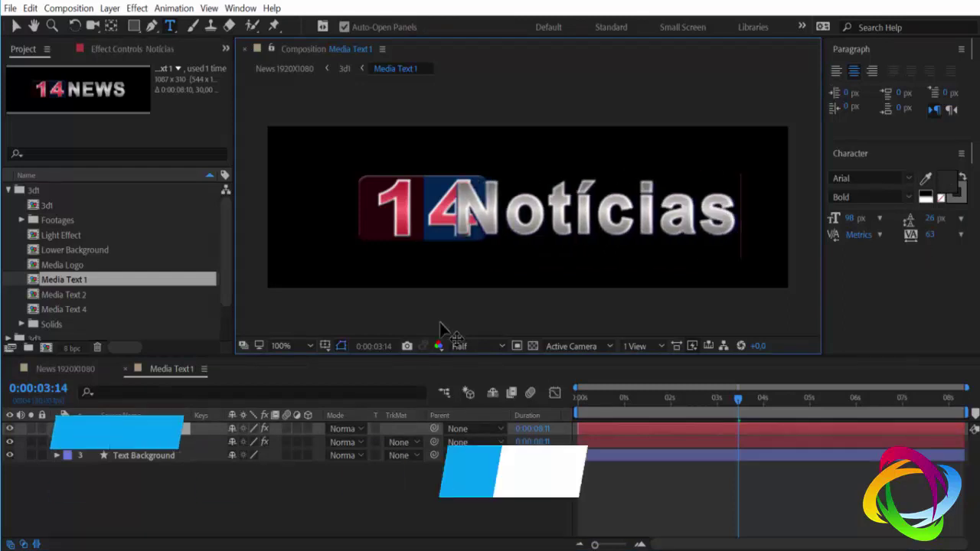
key(Escape)
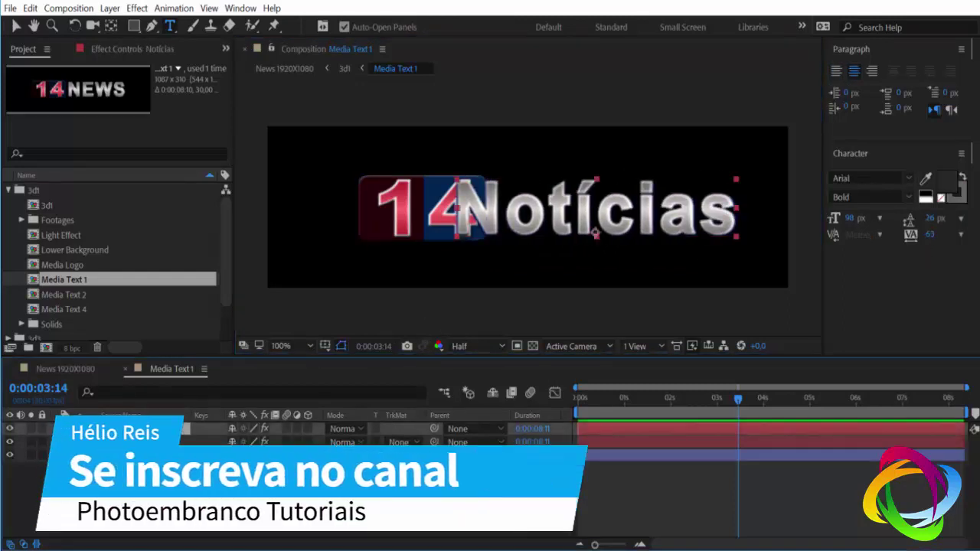
key(v)
drag(590, 211, 620, 211)
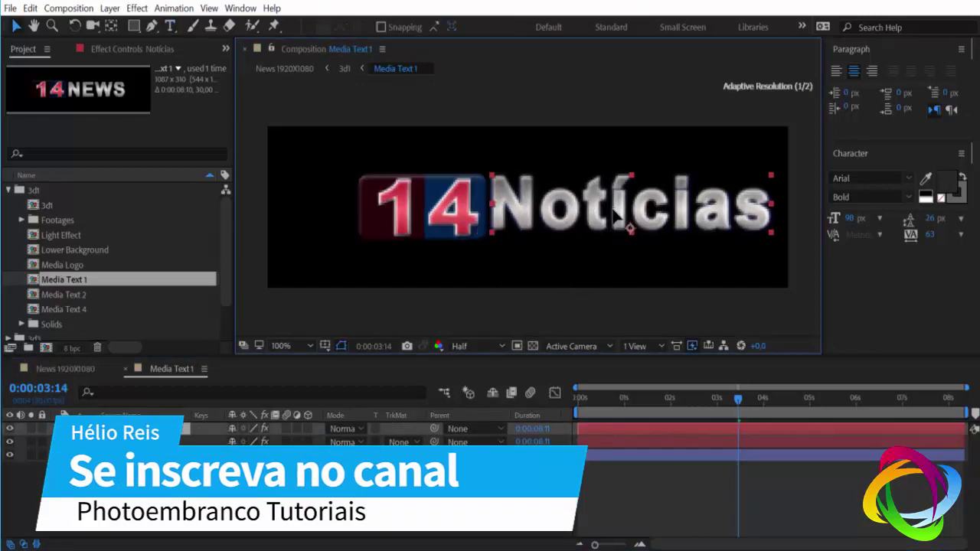
- Return to News 1920X1080 and set the preview resolution to Quarter
click(93, 370)
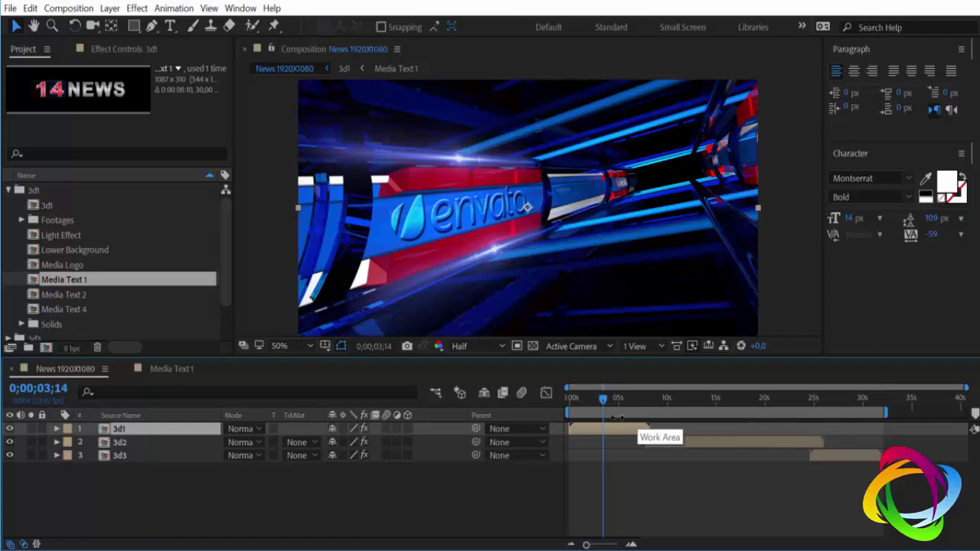
click(499, 348)
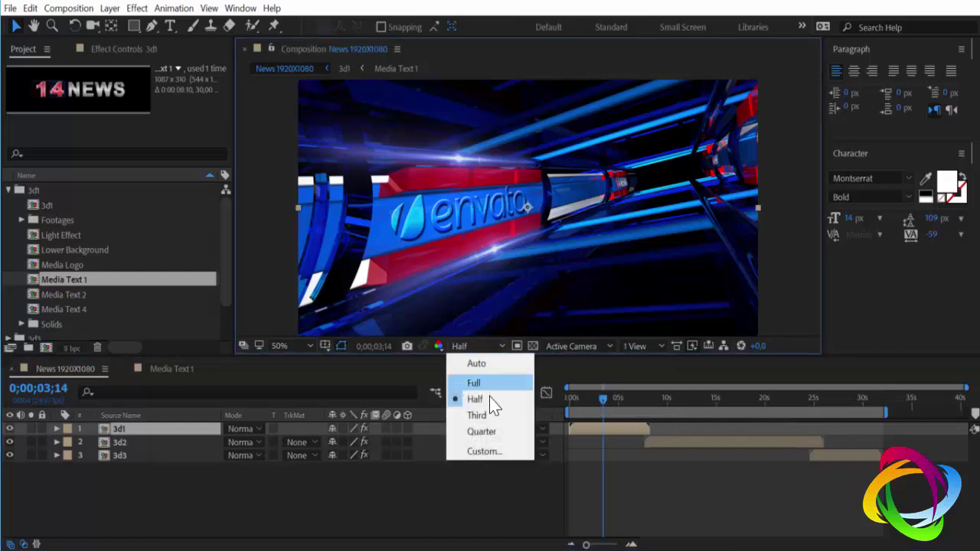
click(491, 433)
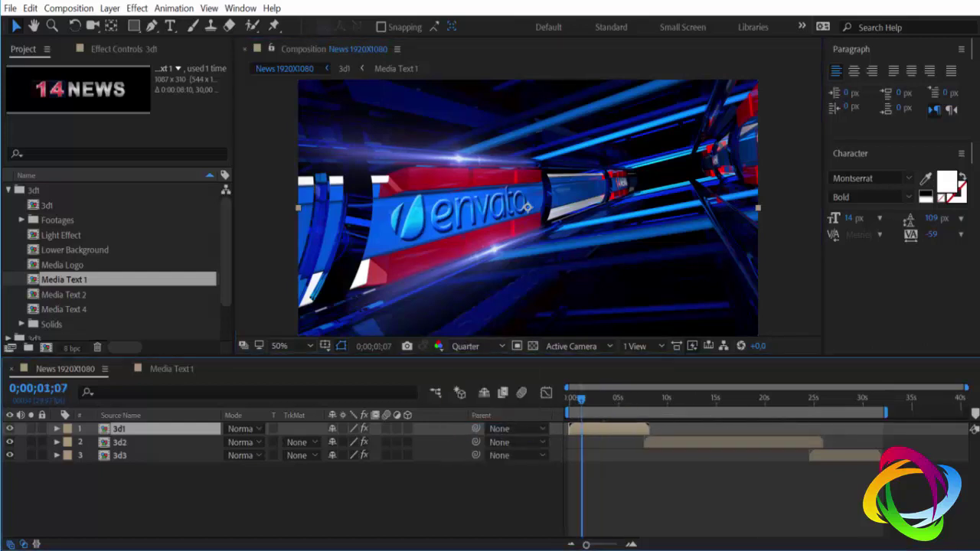
- Preview frames around 14;12, 4;01 and the tunnel, then briefly check Media Text 1's title
click(711, 397)
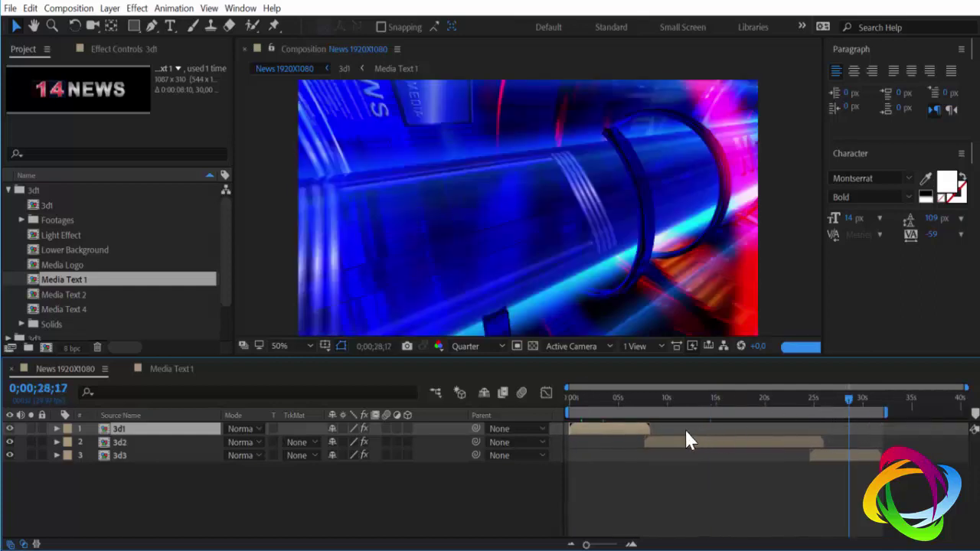
click(634, 398)
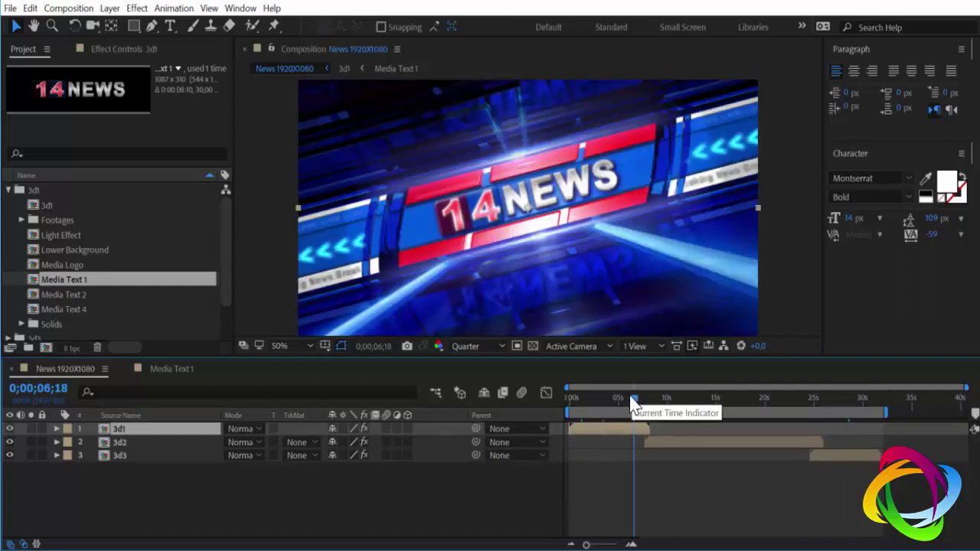
click(611, 397)
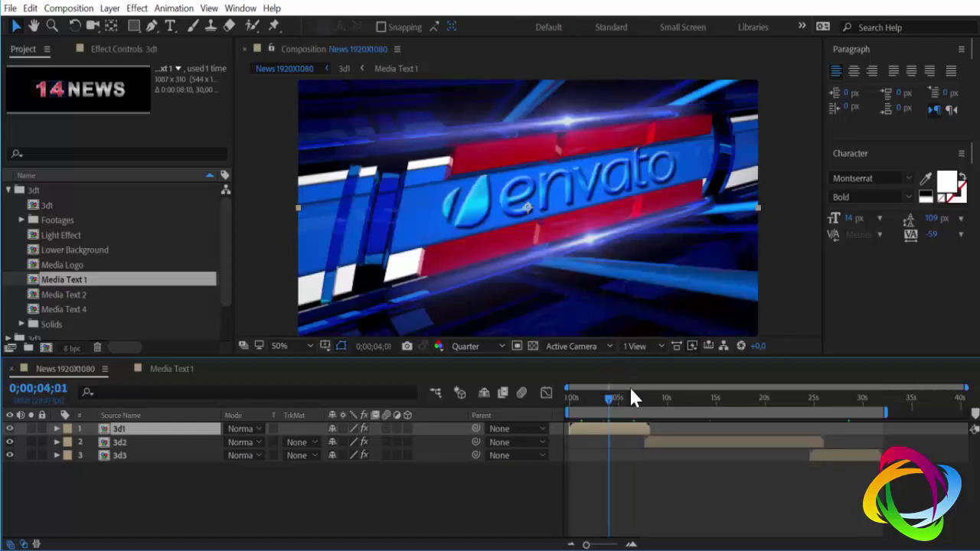
click(624, 397)
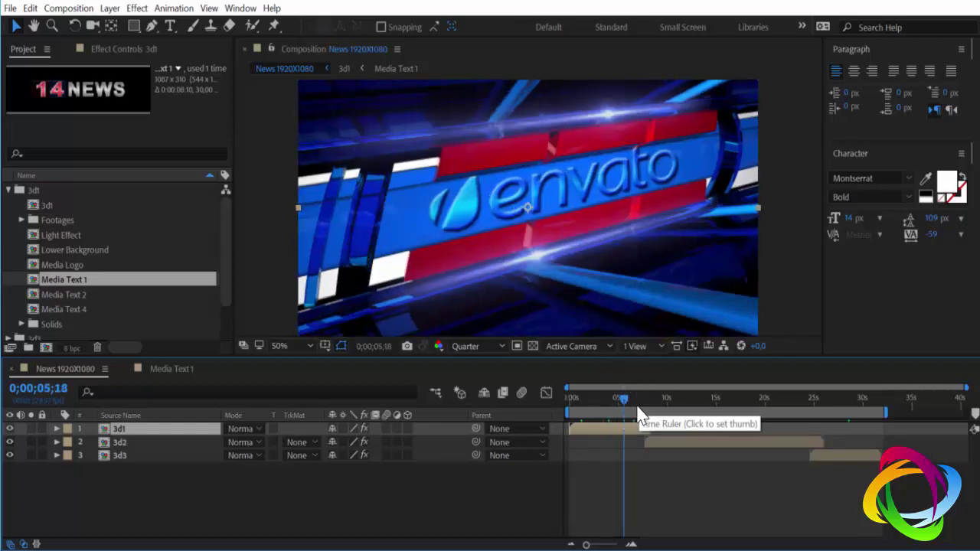
click(634, 397)
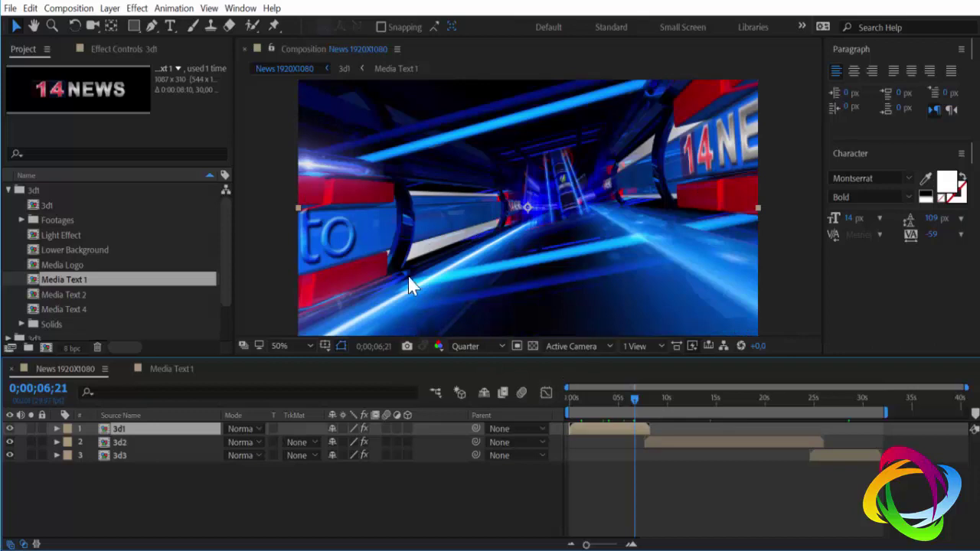
click(601, 397)
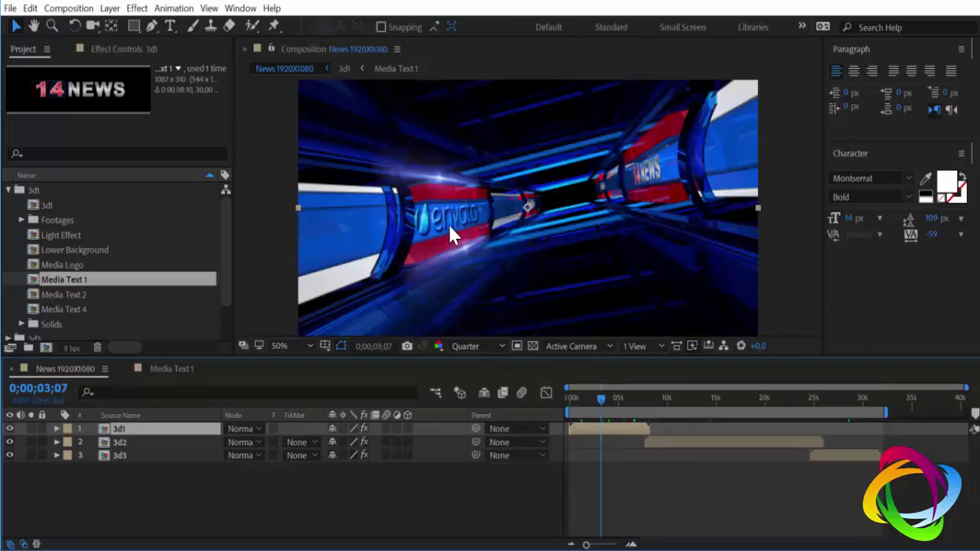
click(172, 369)
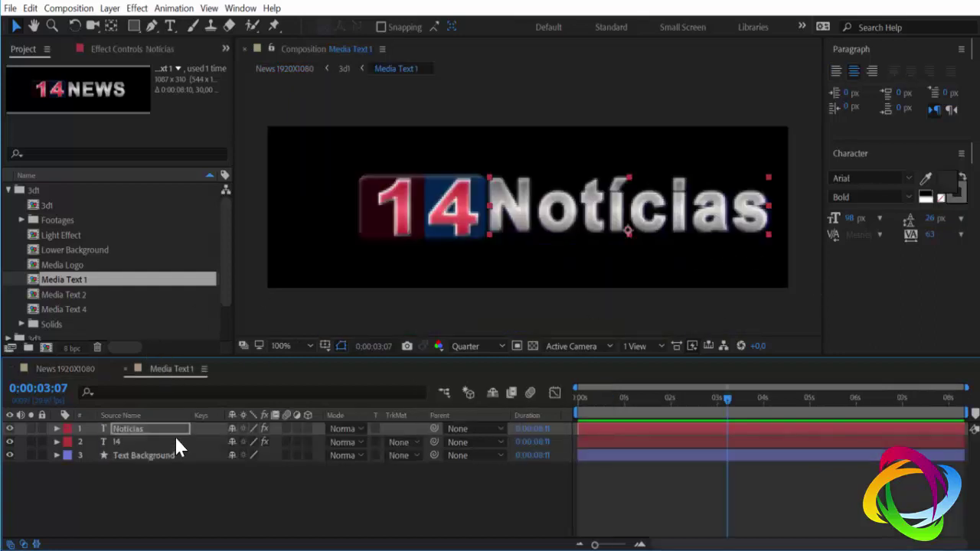
click(125, 369)
- Retype Media Text 2's NEWS layer as 'Notícias', fixing the missing t, and close its tab
double_click(65, 295)
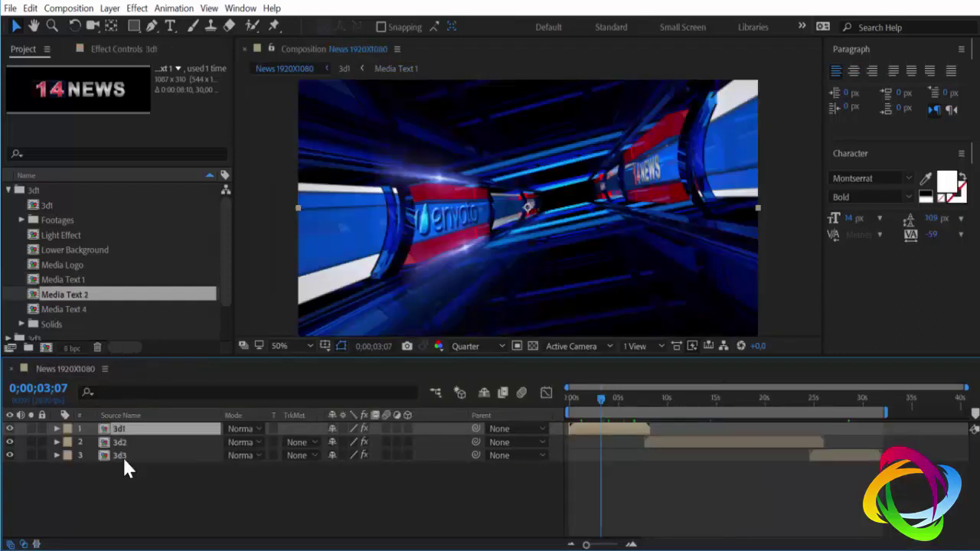
click(663, 398)
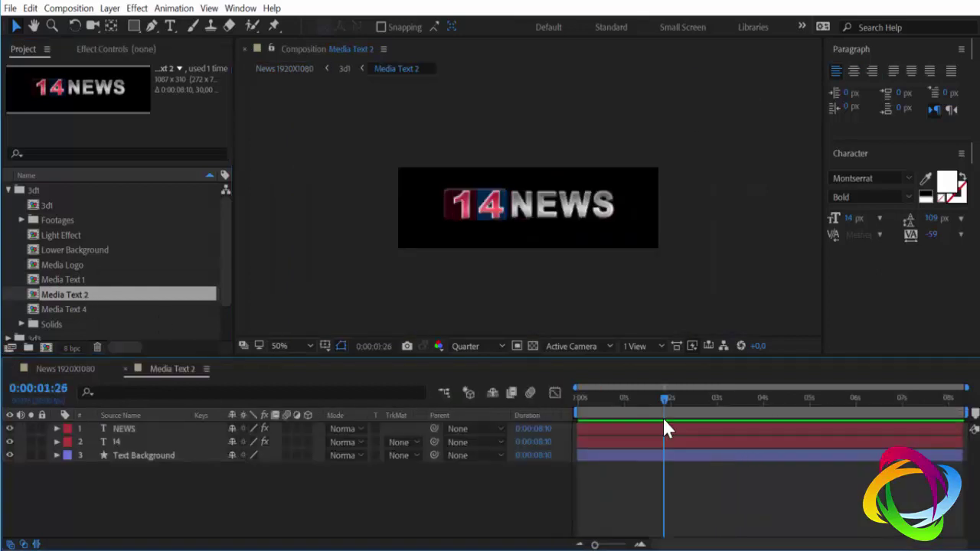
double_click(153, 430)
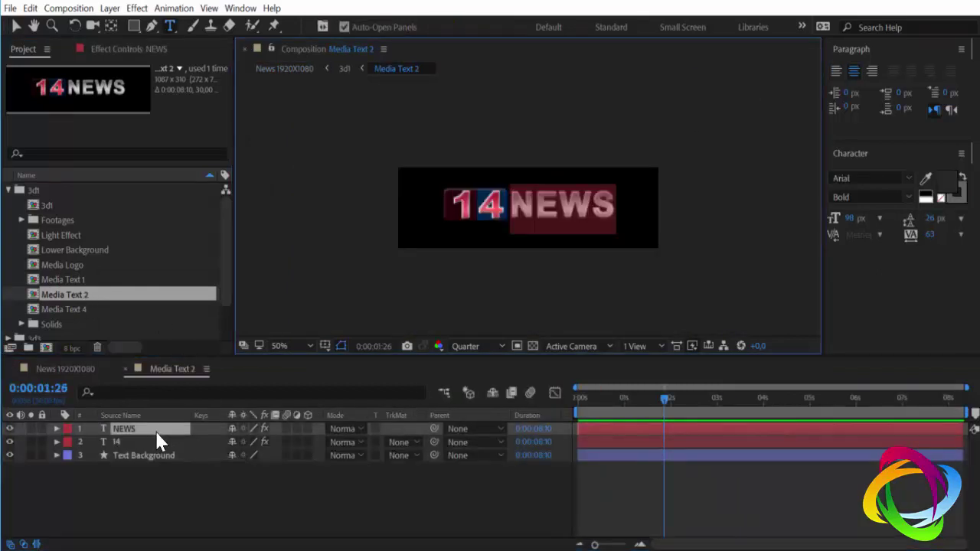
text(No)
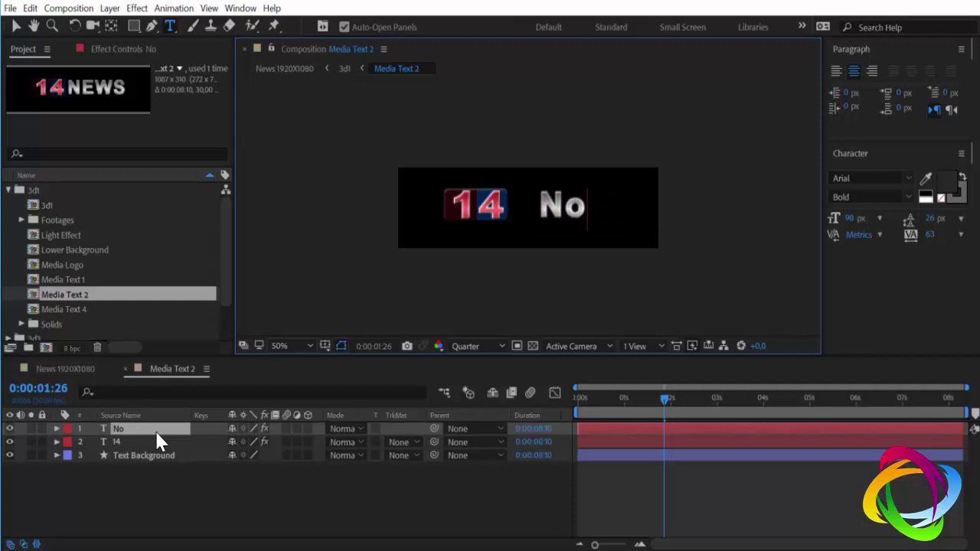
text(ícias)
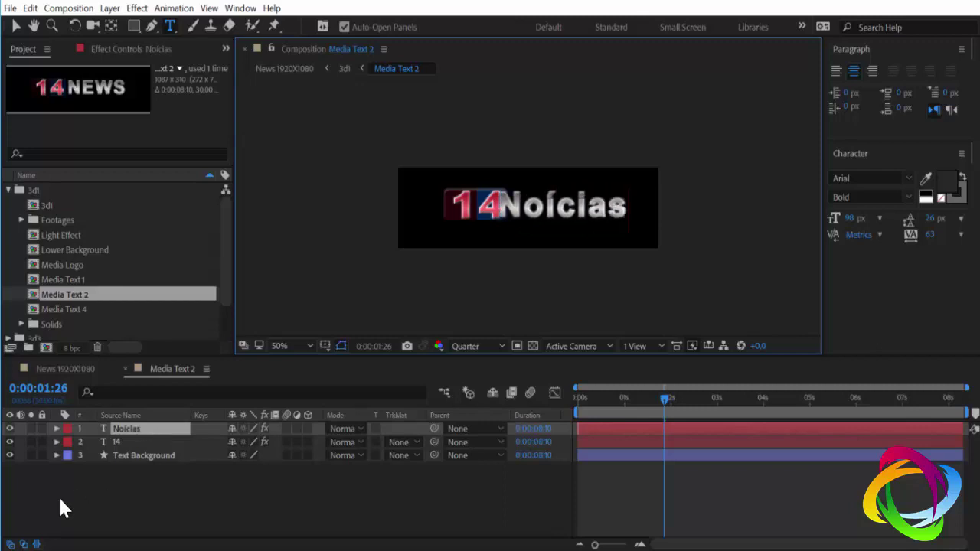
click(549, 202)
text(t)
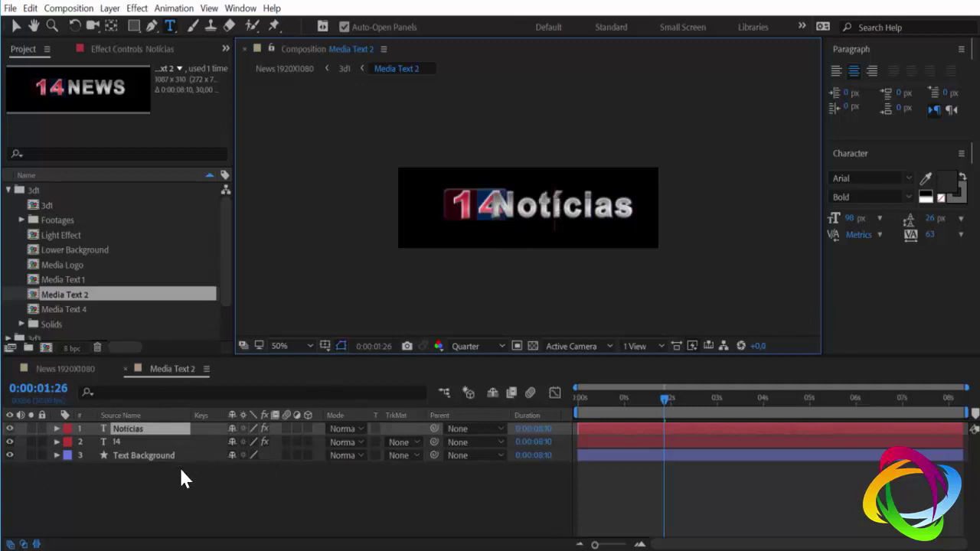
click(179, 467)
click(125, 369)
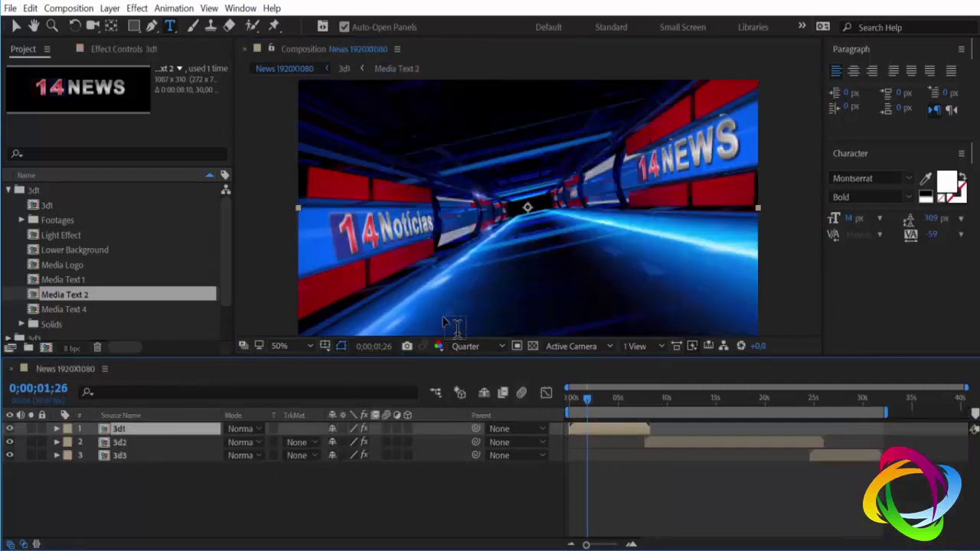
- In Media Text 4, retype the NEWS text layer as 'Notícias'
key(v)
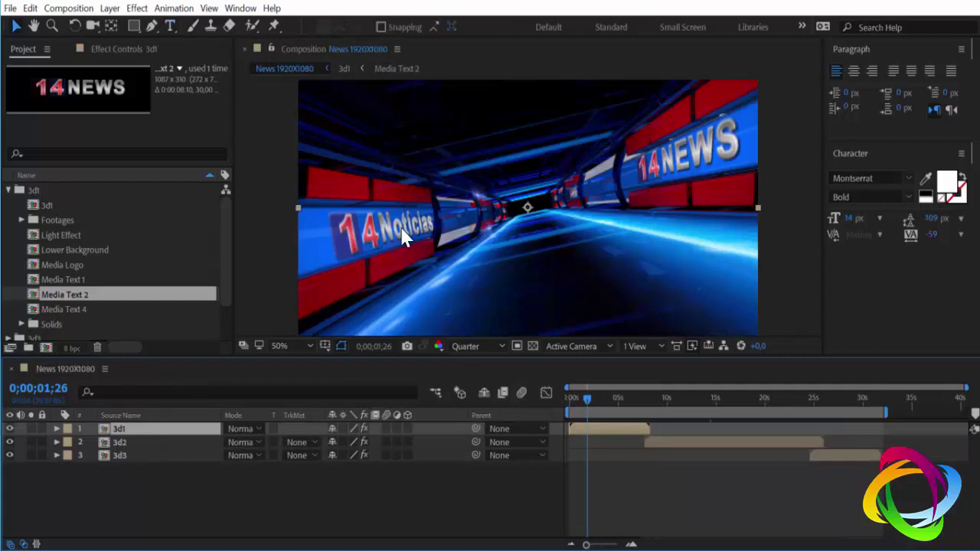
double_click(46, 309)
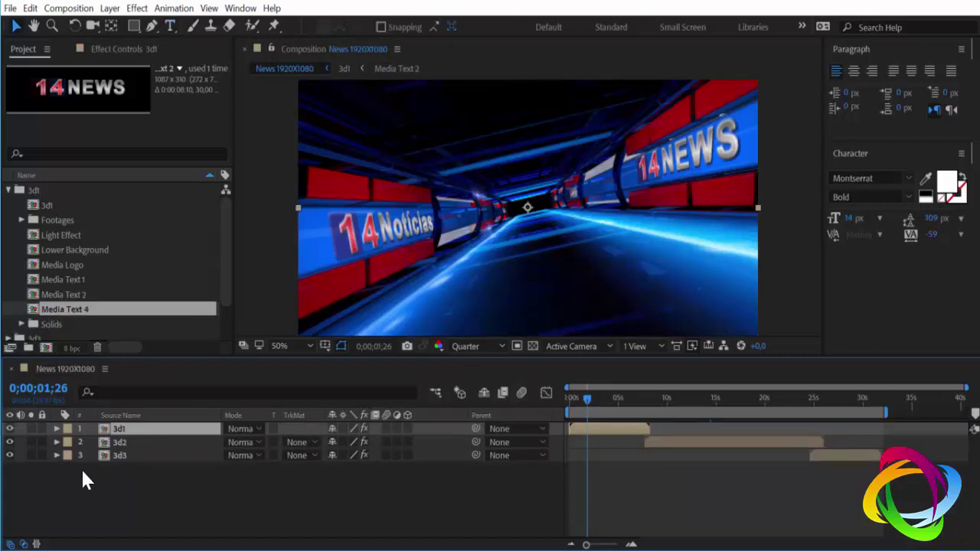
double_click(153, 429)
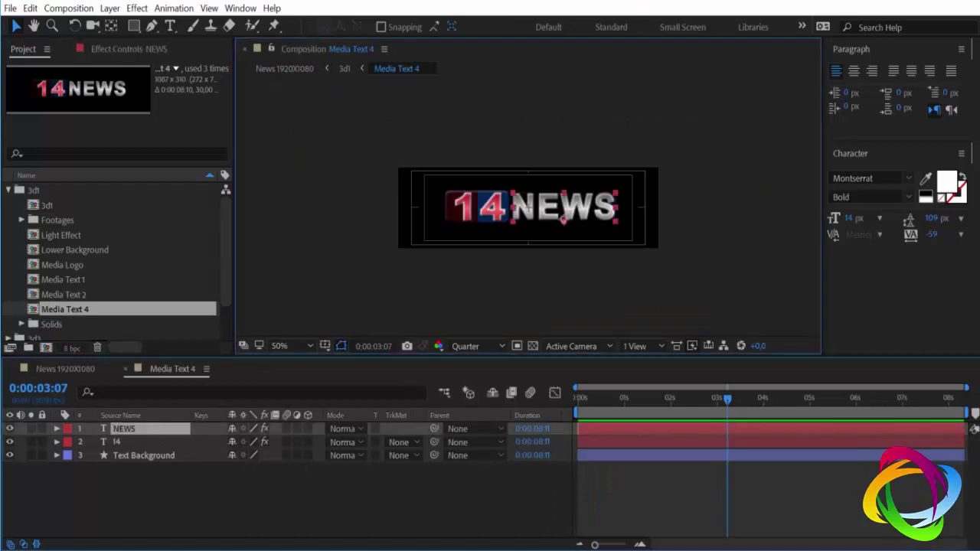
text(N)
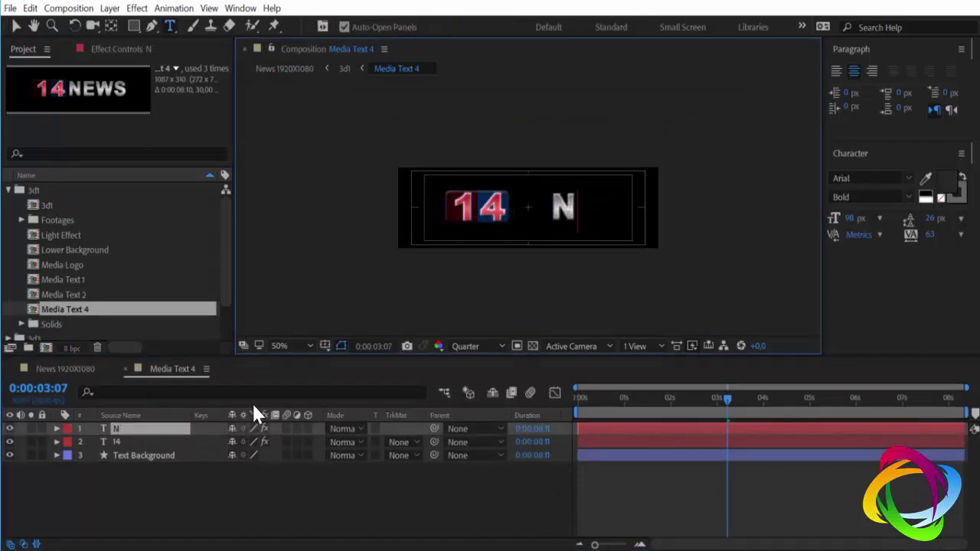
text(ot)
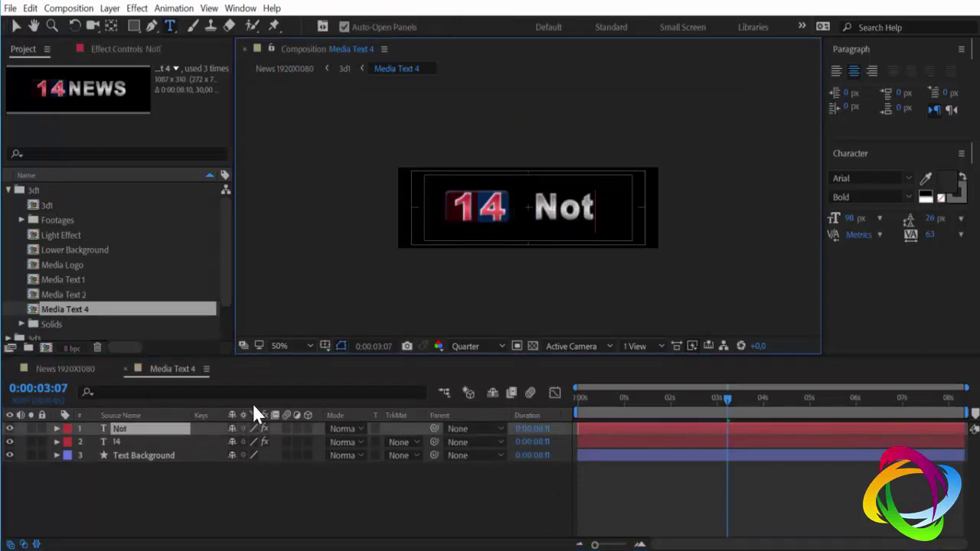
text(ícias)
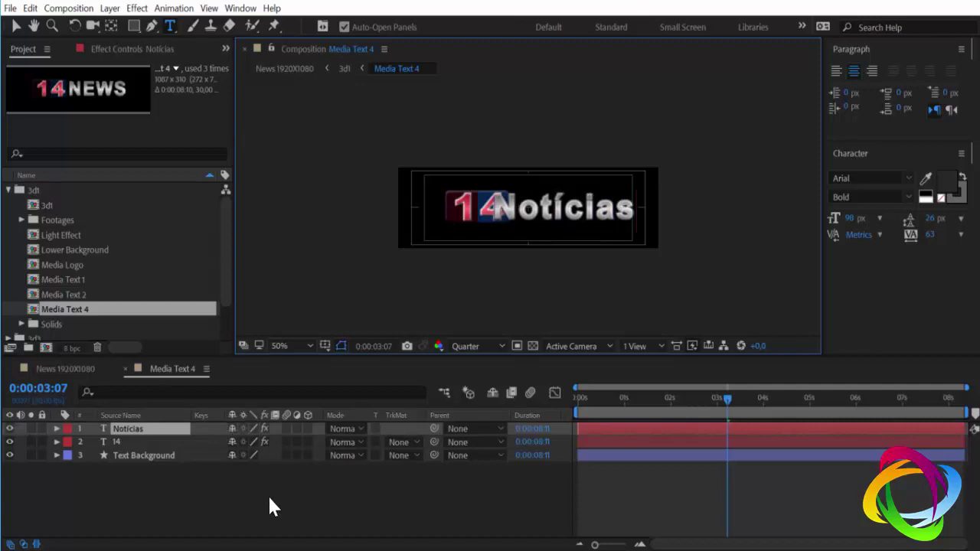
click(184, 468)
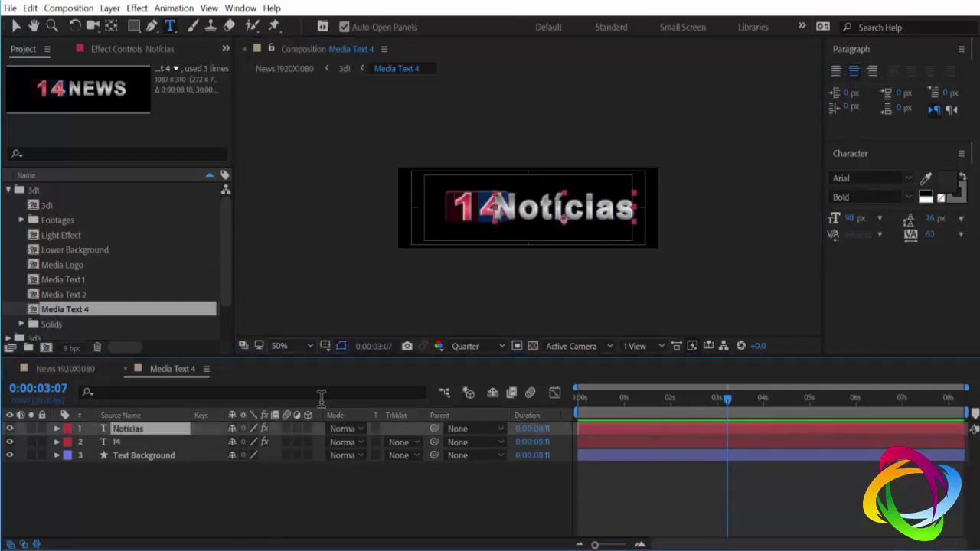
- Scale the Notícias text to about 126.8%, shift it slightly right, and close Media Text 4
key(s)
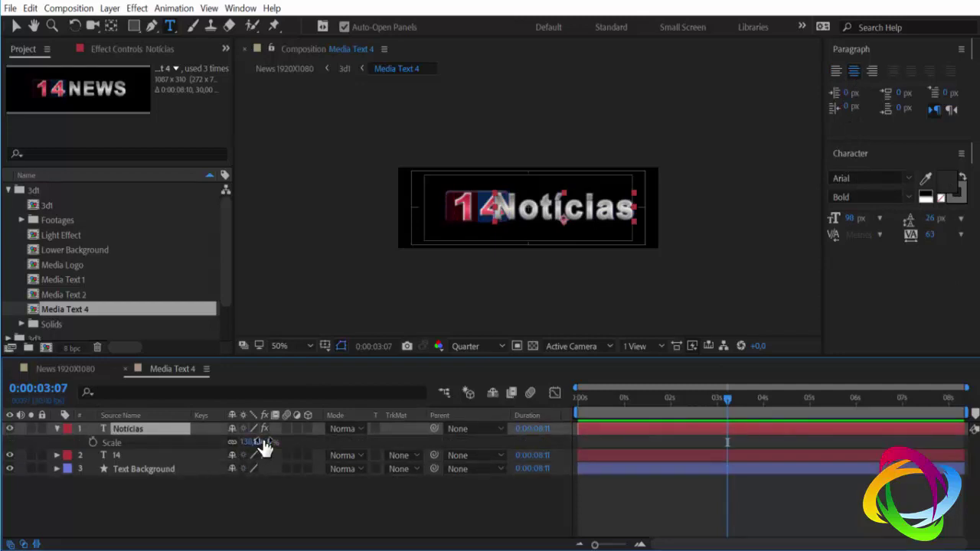
drag(261, 442, 244, 443)
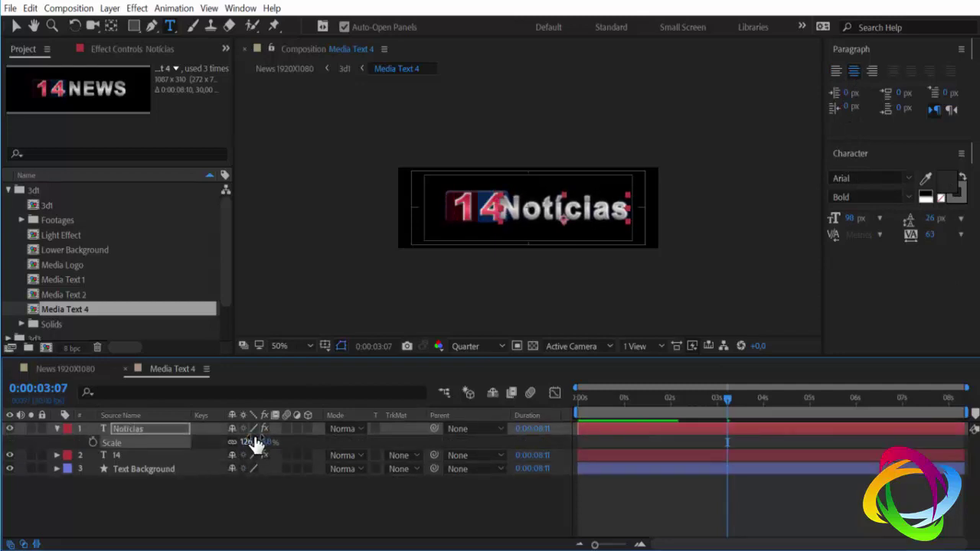
key(v)
drag(536, 217, 550, 217)
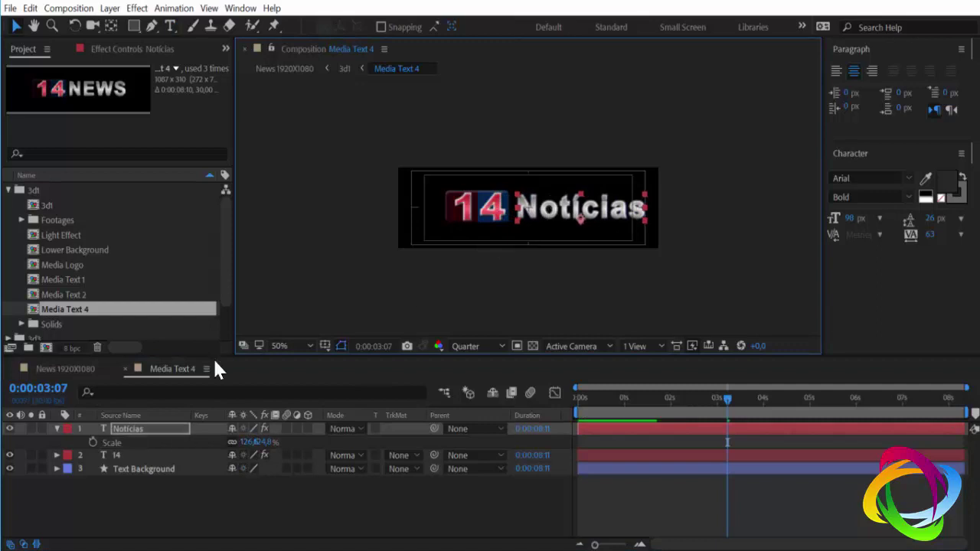
click(125, 370)
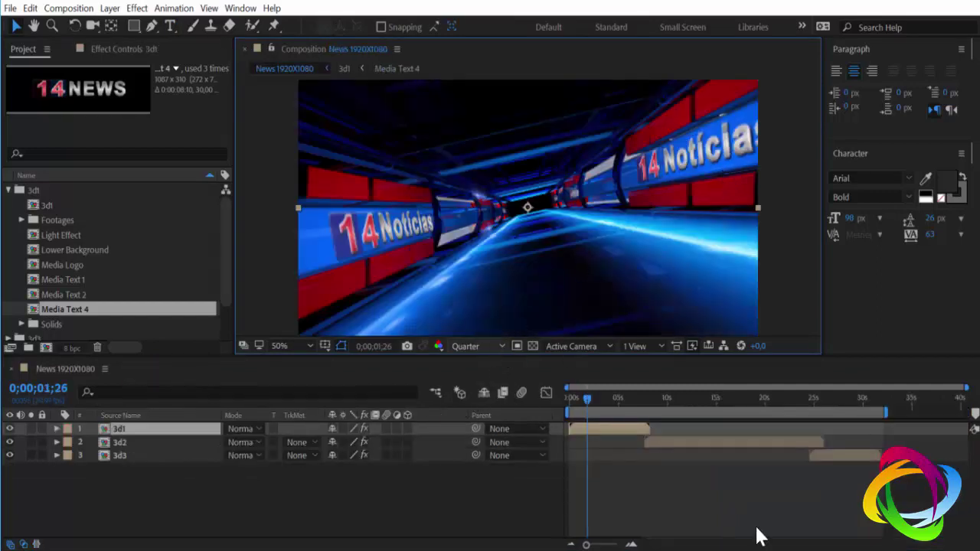
- Keep Quarter preview resolution, open Media Logo at the envato frame, and hide the envato logo layer
click(471, 346)
click(605, 406)
click(617, 398)
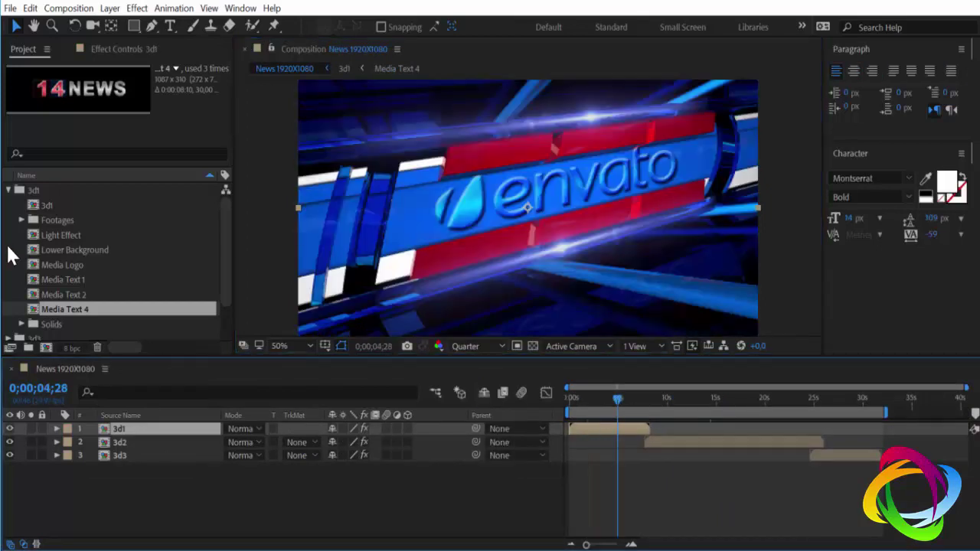
double_click(72, 264)
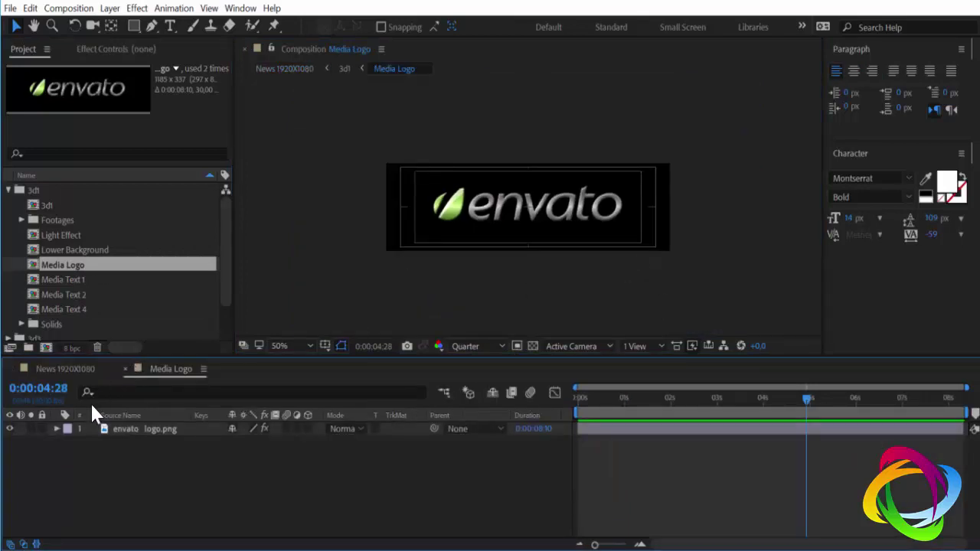
click(10, 428)
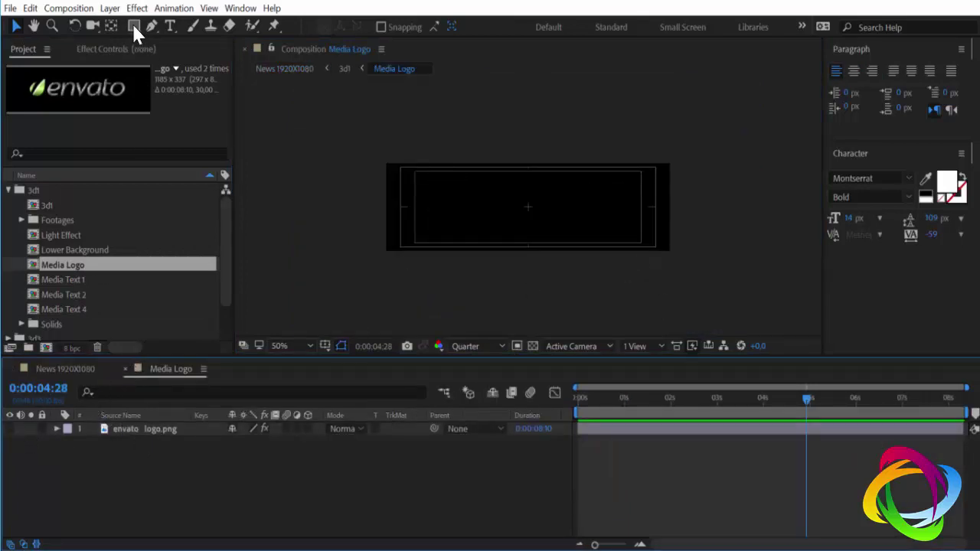
- Add a HELIO REIS text layer in Media Logo and enlarge it to about 131 px
click(170, 26)
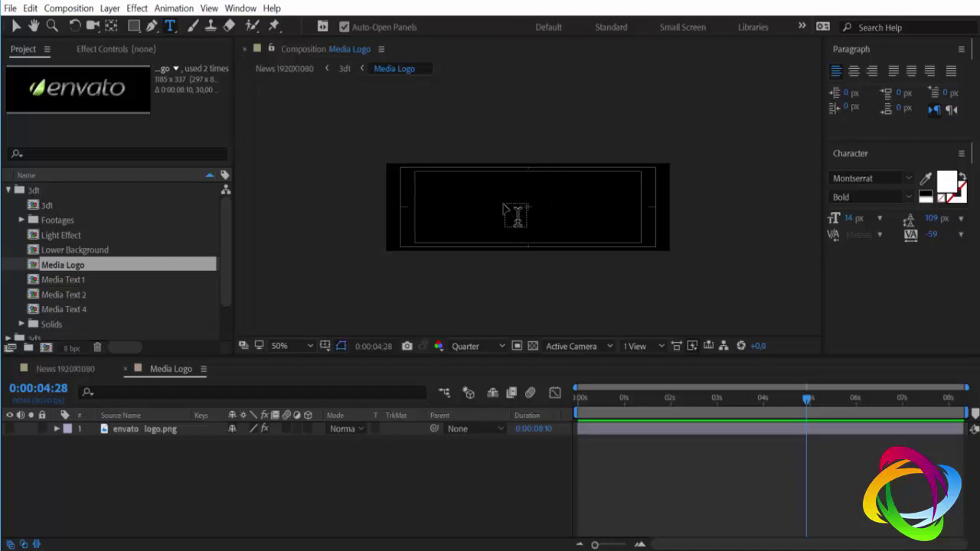
click(517, 213)
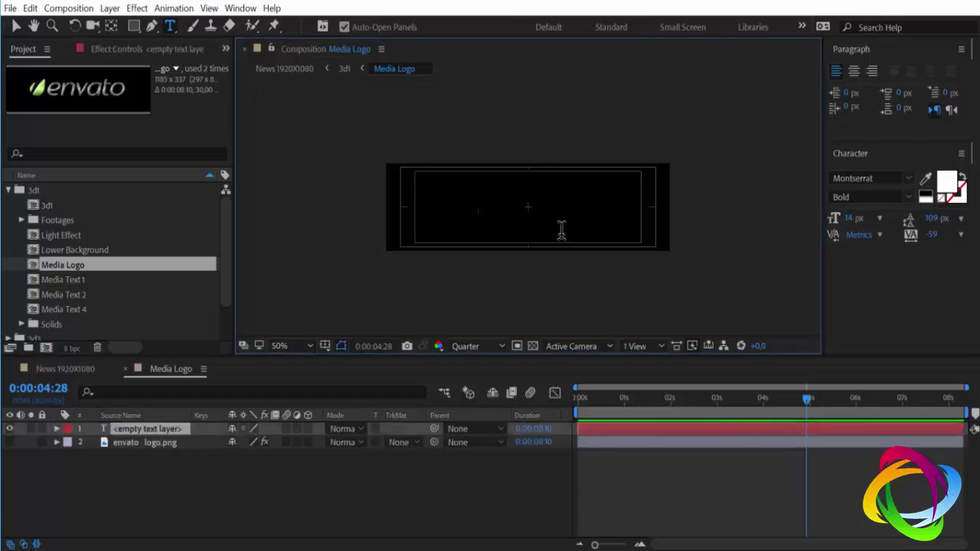
text(HELIO REIS)
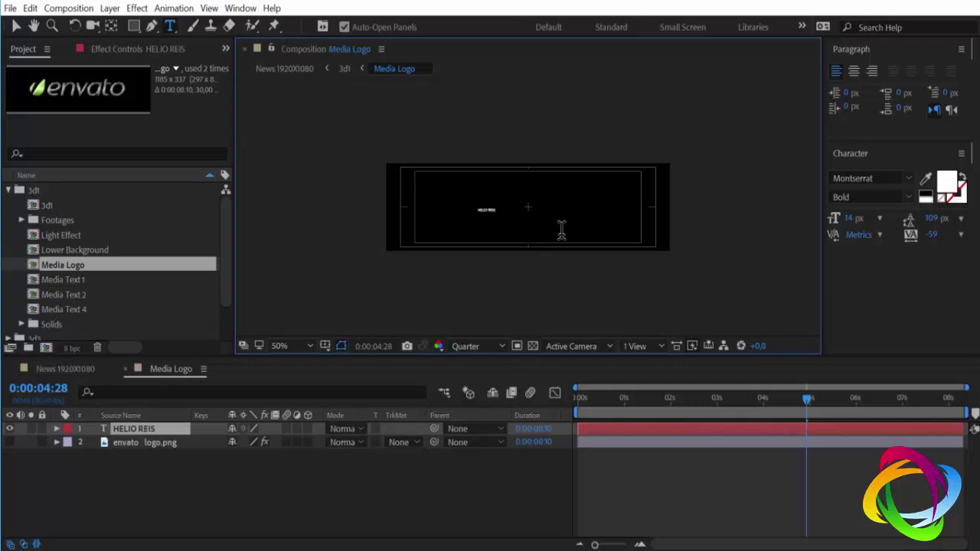
double_click(162, 431)
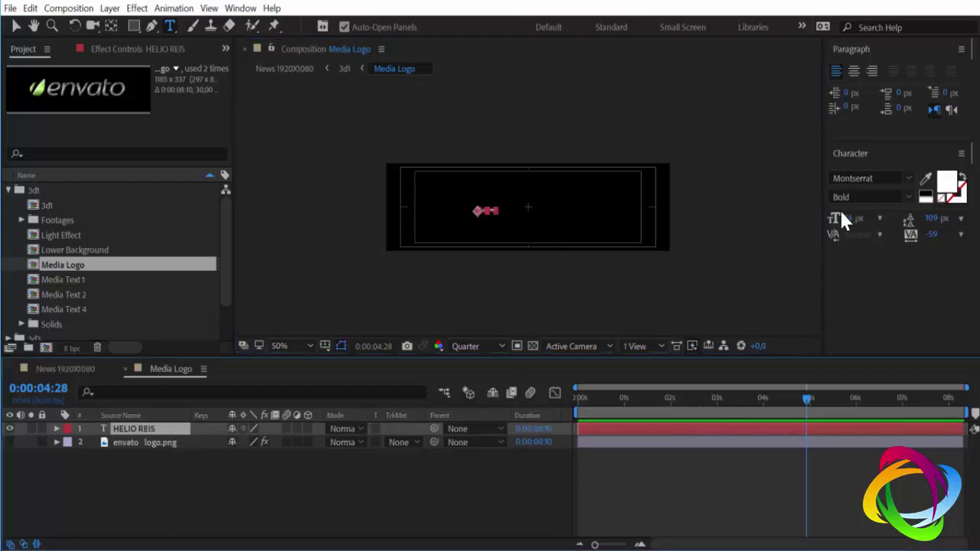
mouse_move(852, 218)
mouse_down()
mouse_move(933, 219)
mouse_move(885, 213)
mouse_up()
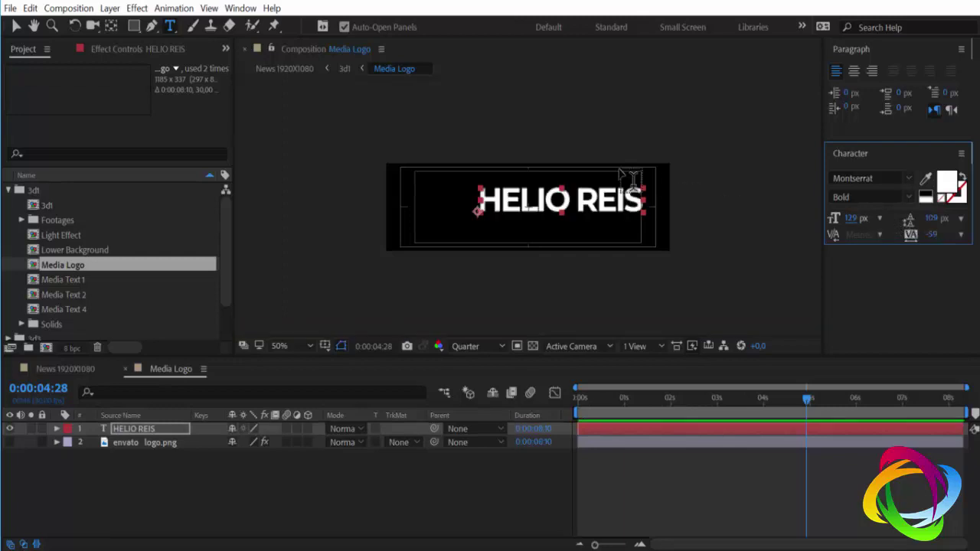
- Nudge the HELIO REIS text slightly left and down, then close Media Logo
key(v)
drag(595, 203, 571, 210)
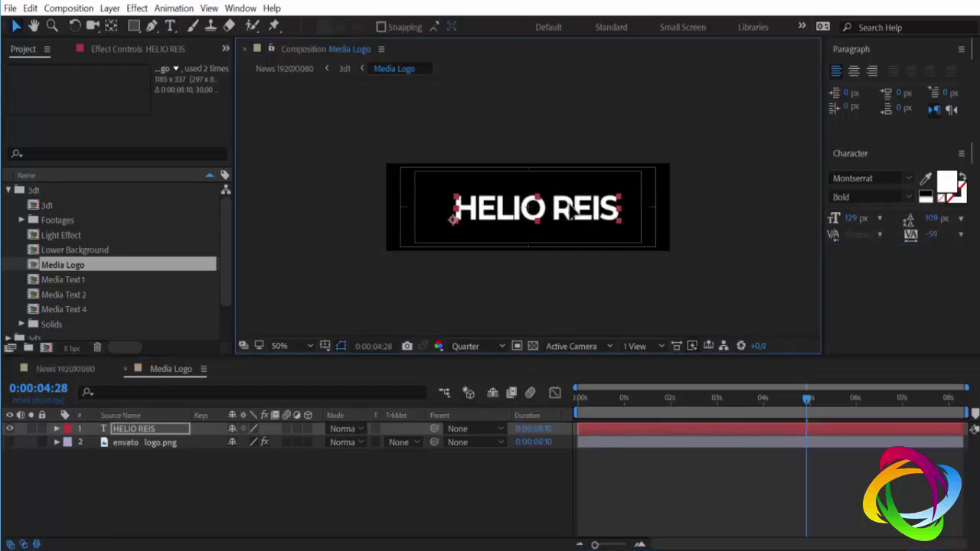
click(125, 368)
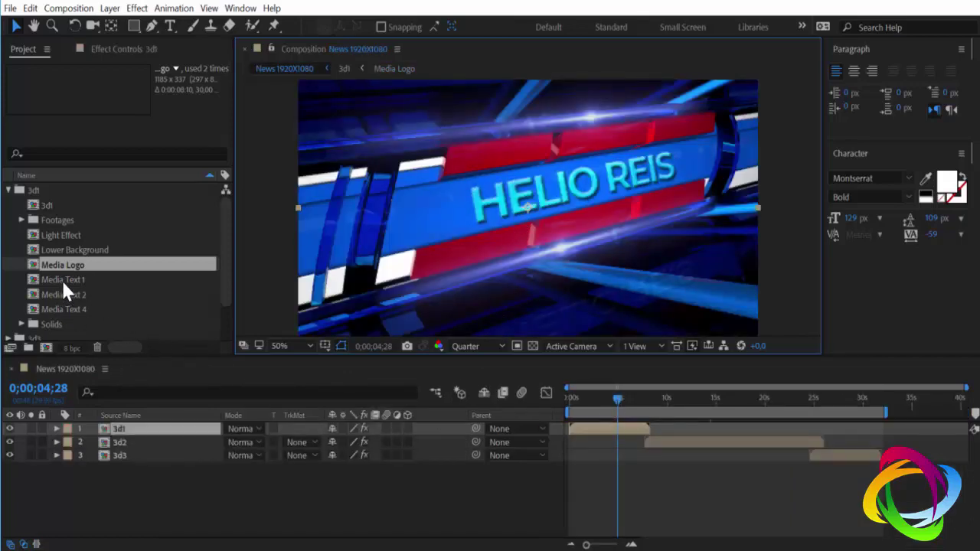
- Scrub the News 1920X1080 preview back to the HELIO REIS title frame
click(639, 399)
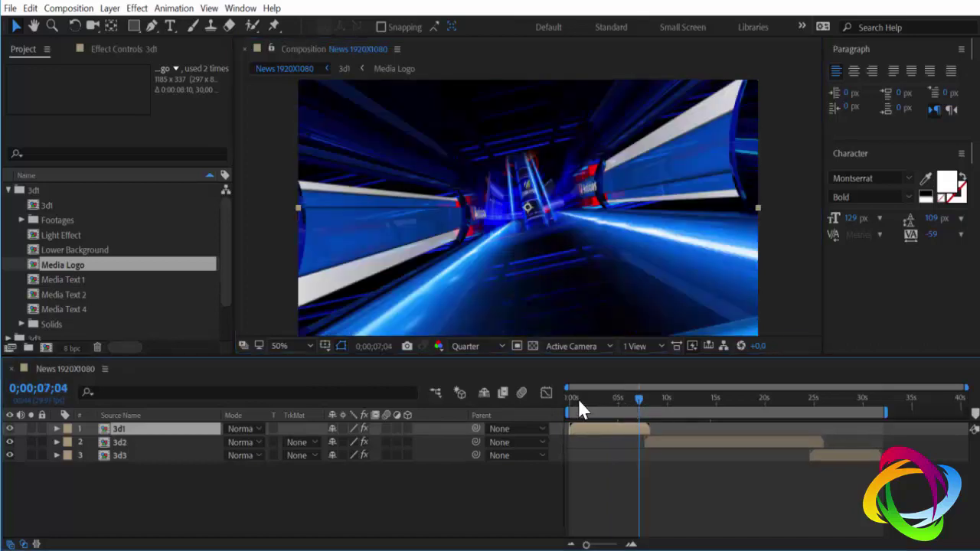
drag(577, 397, 615, 399)
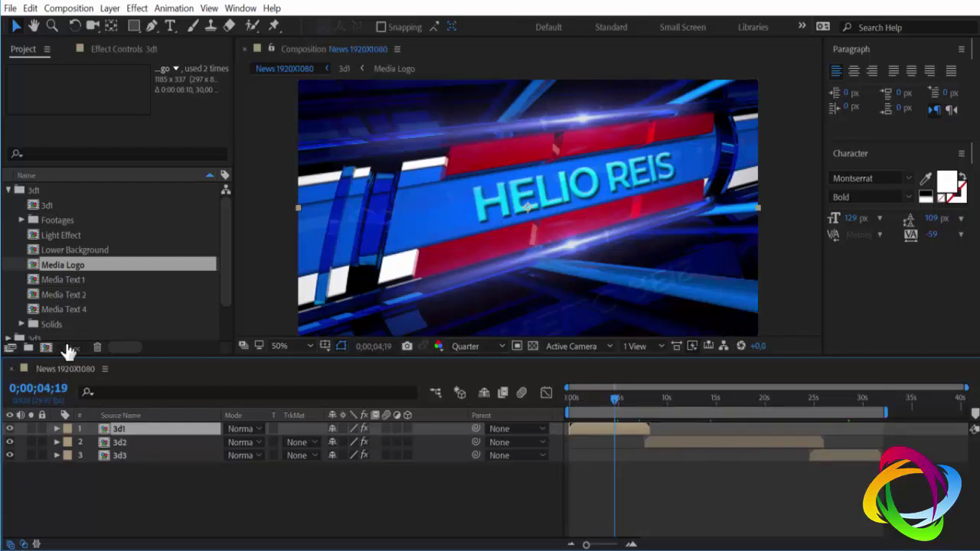
scroll(31, 235, down, 1)
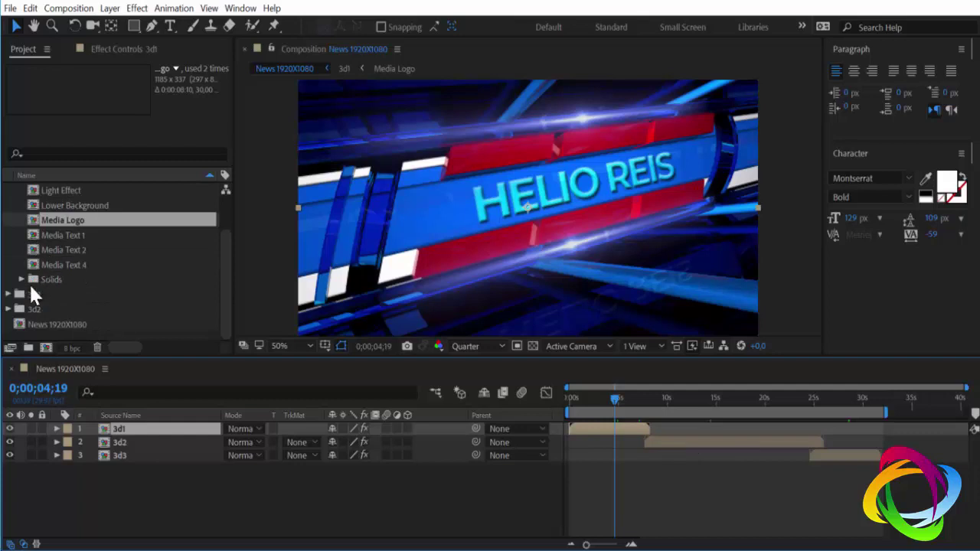
scroll(30, 276, up, 1)
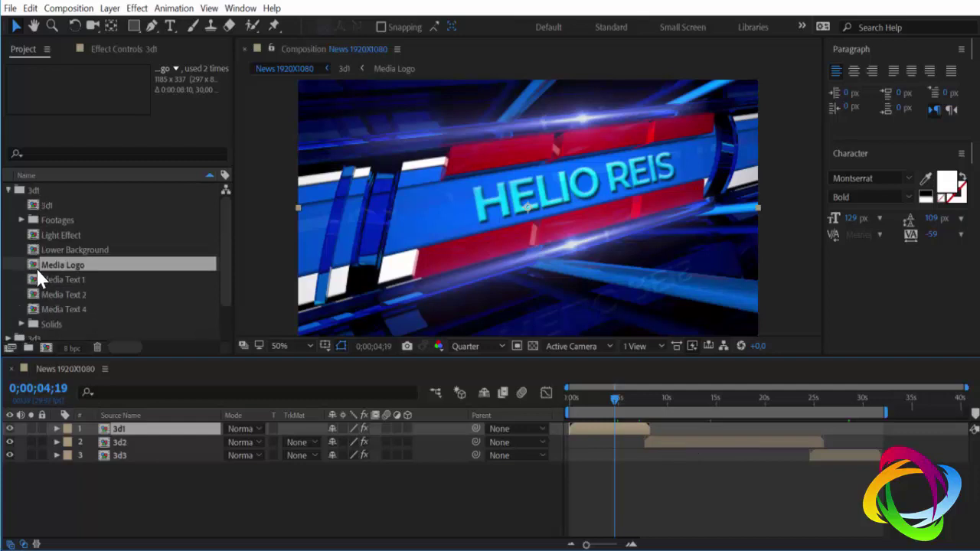
- Collapse the 3d1 folder and expand 3d3 to list its comps
click(8, 190)
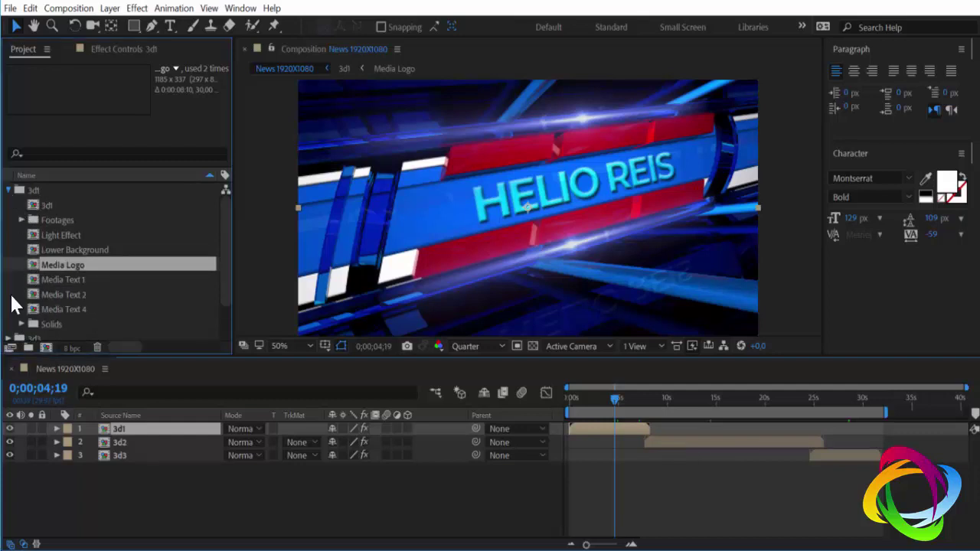
click(9, 189)
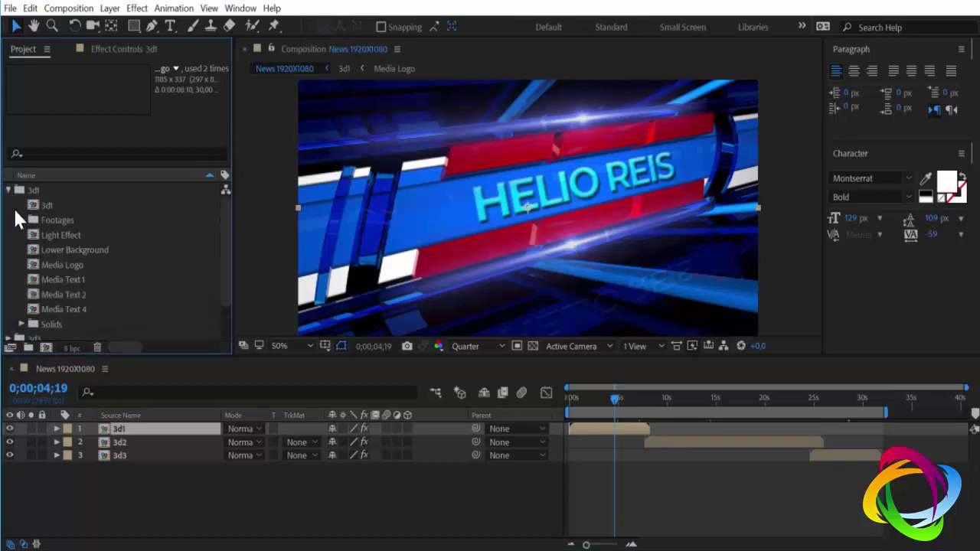
scroll(77, 280, down, 1)
scroll(23, 232, up, 1)
click(9, 190)
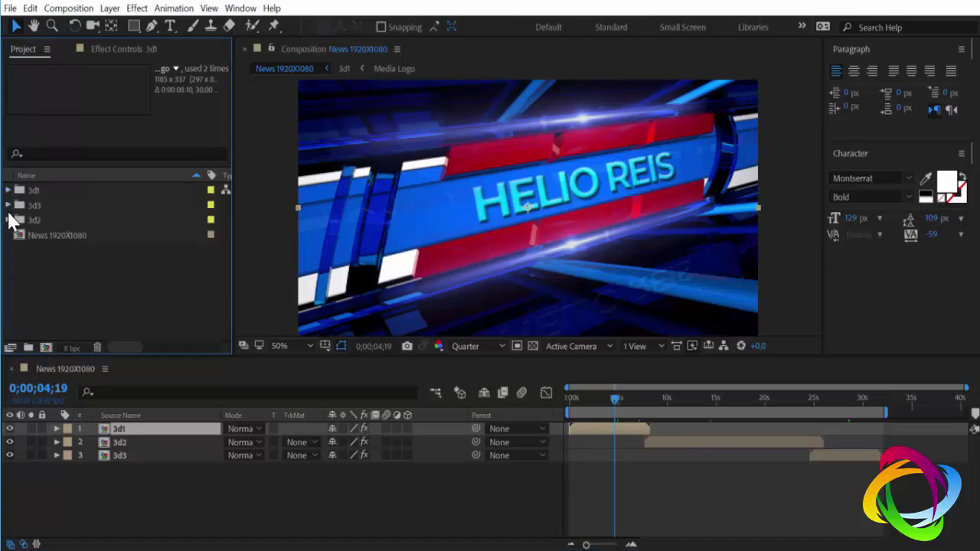
click(8, 205)
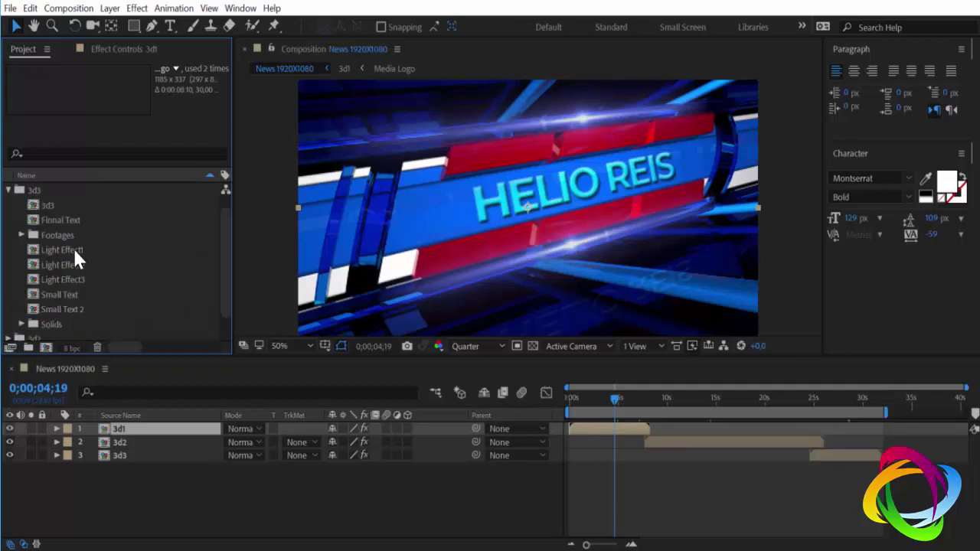
- Open the Finnal Text comp at the frame where 14NEWS is visible
click(65, 294)
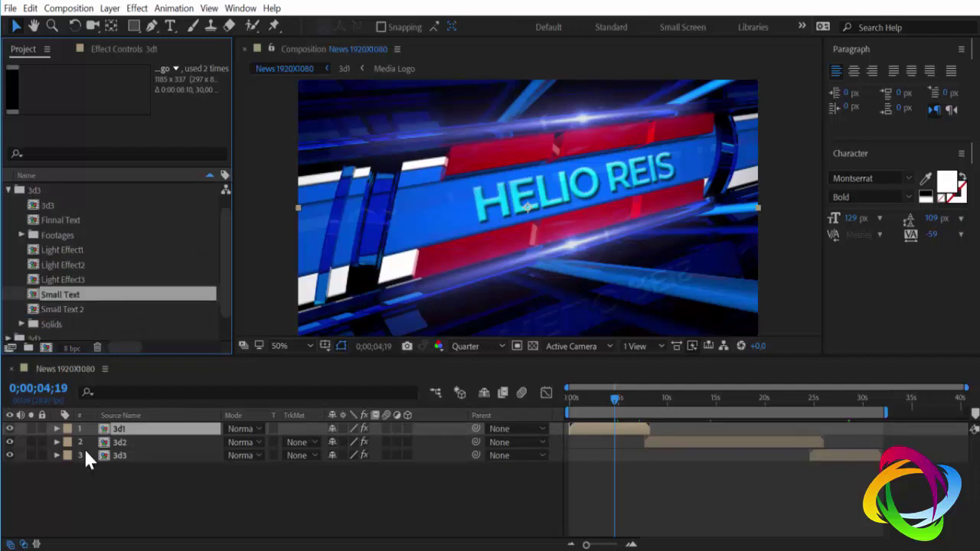
click(64, 222)
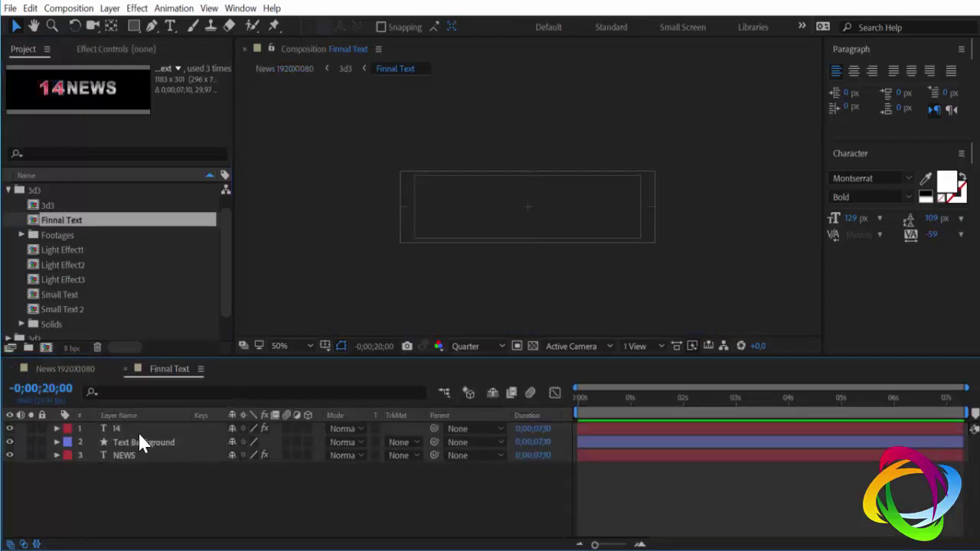
click(705, 402)
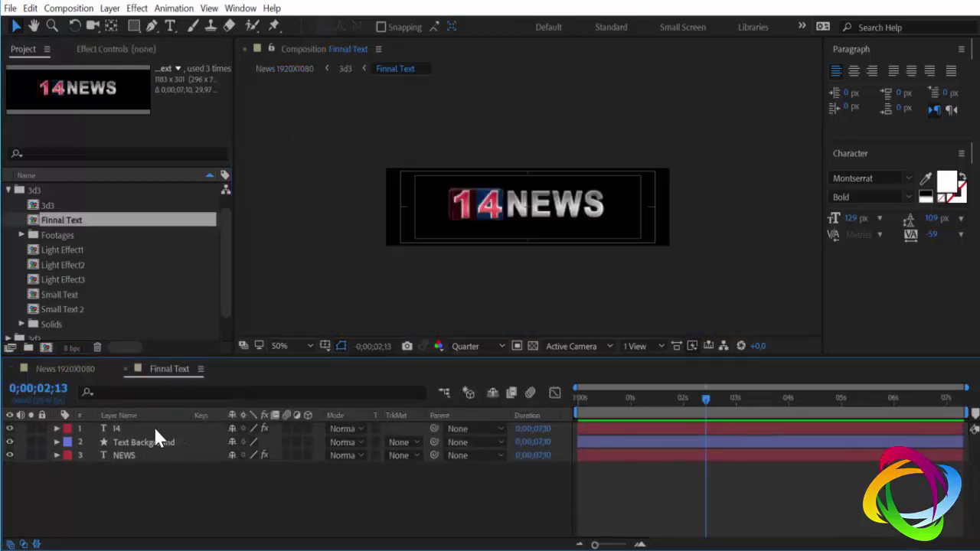
- Retype the NEWS text layer to read HELIO TV
click(132, 455)
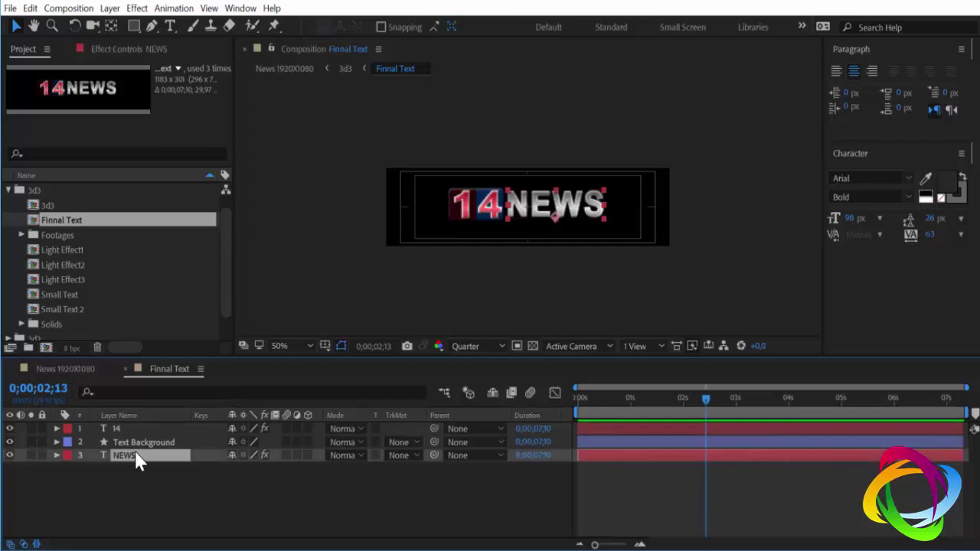
double_click(136, 459)
text(H)
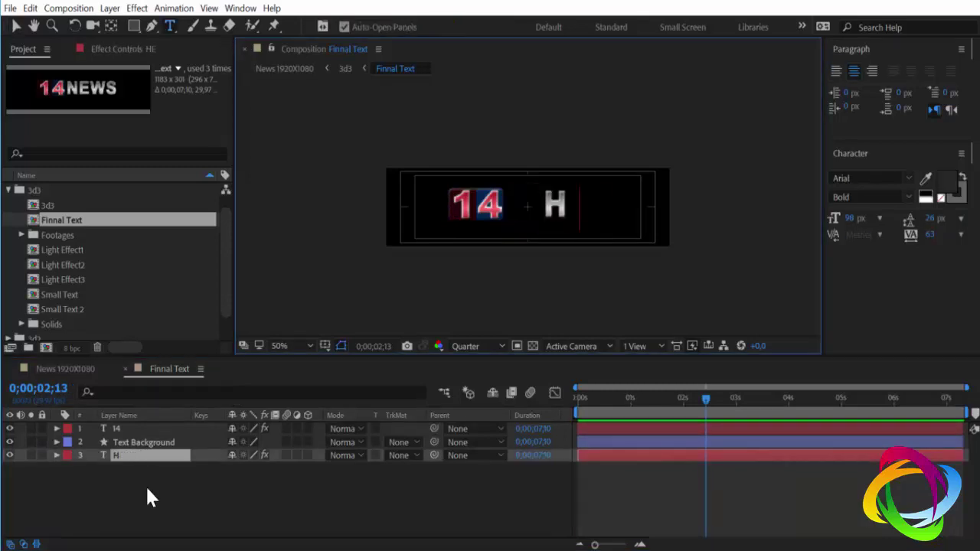
text(ELIO)
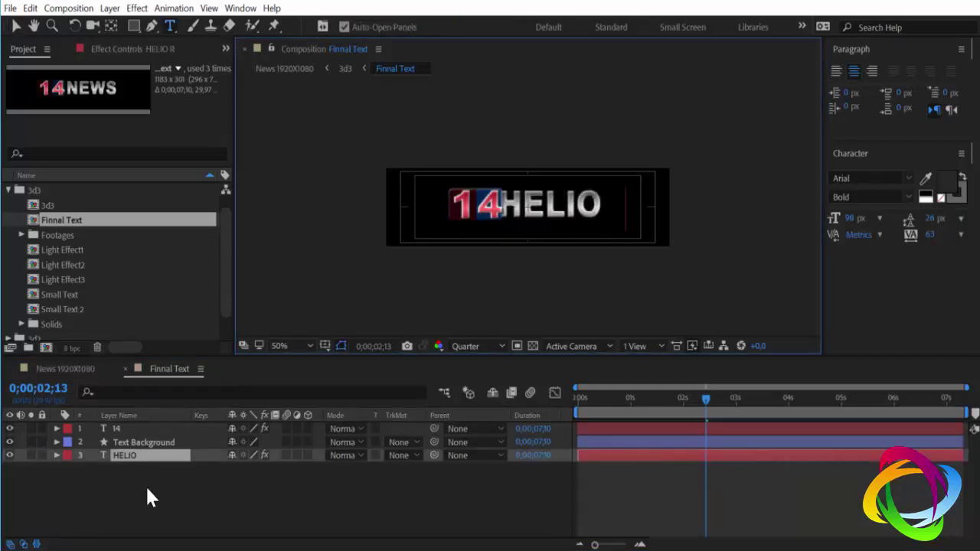
text( REIS)
key(BackSpace)
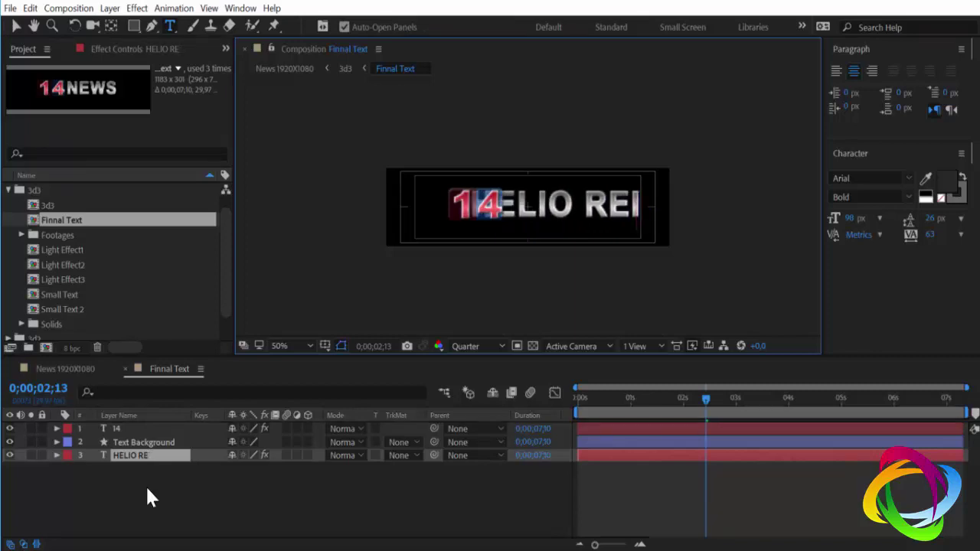
key(BackSpace)
key(BackSpace)
key(BackSpace)
key(BackSpace)
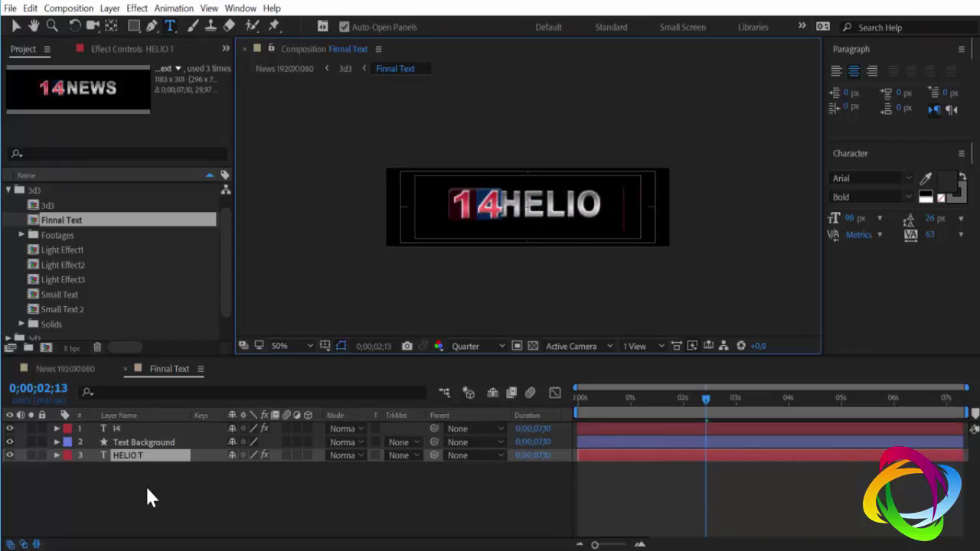
text(TV)
click(183, 505)
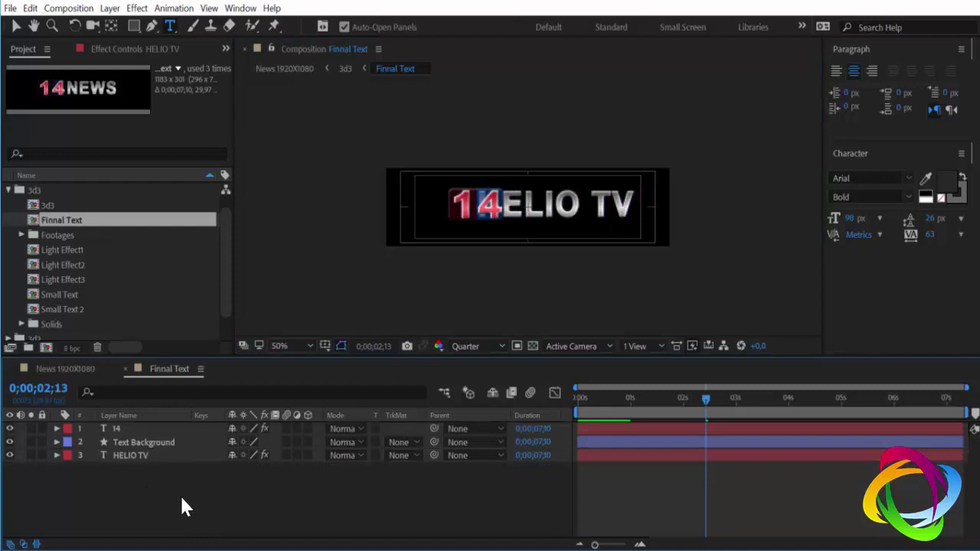
- Shift the HELIO TV layer slightly right with the Selection tool
click(171, 455)
key(v)
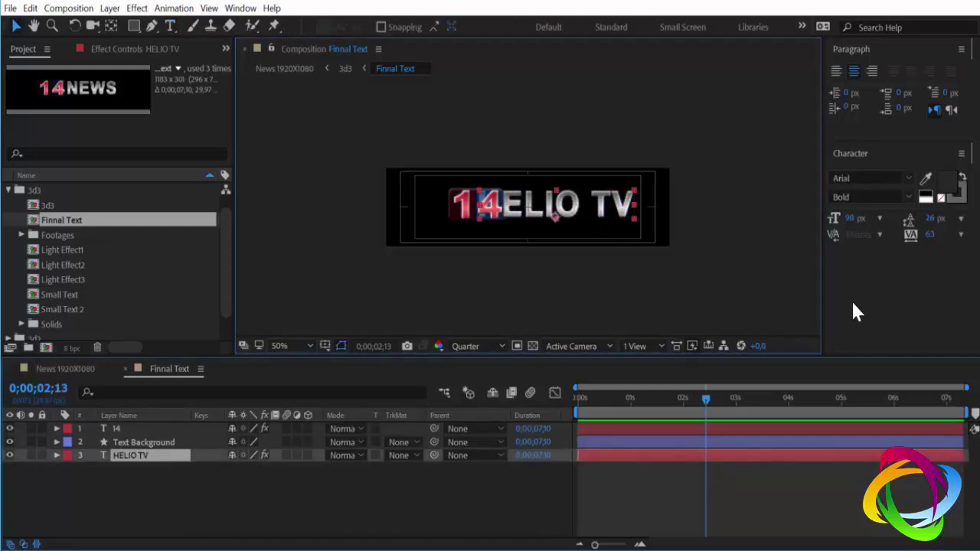
drag(571, 208, 580, 209)
key(Caps_Lock)
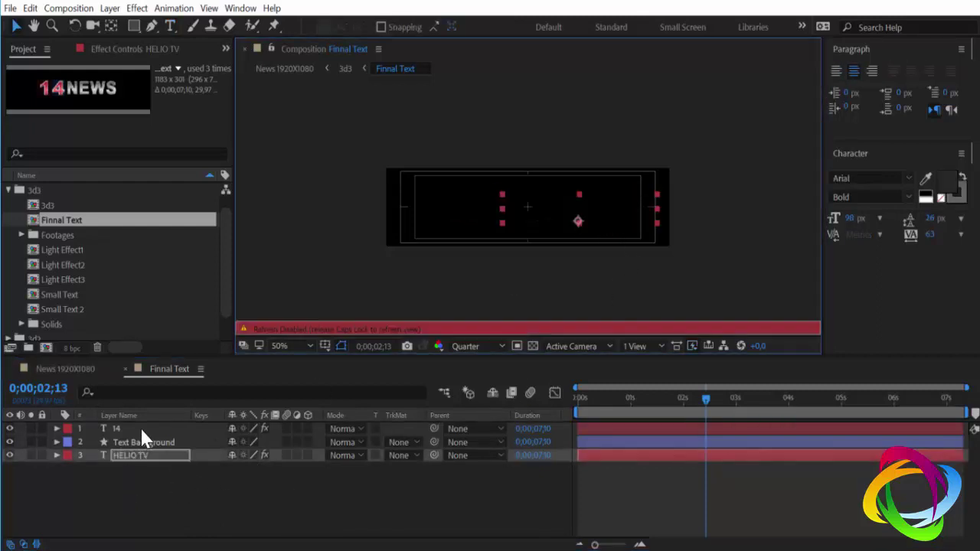
key(Caps_Lock)
- Select the 14 number layer and begin retyping its digits as 12
double_click(128, 426)
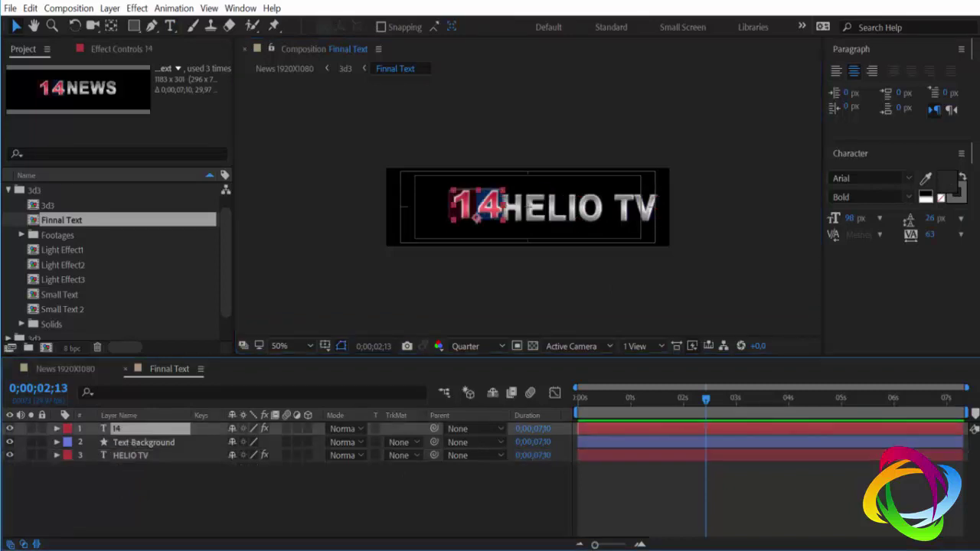
click(131, 435)
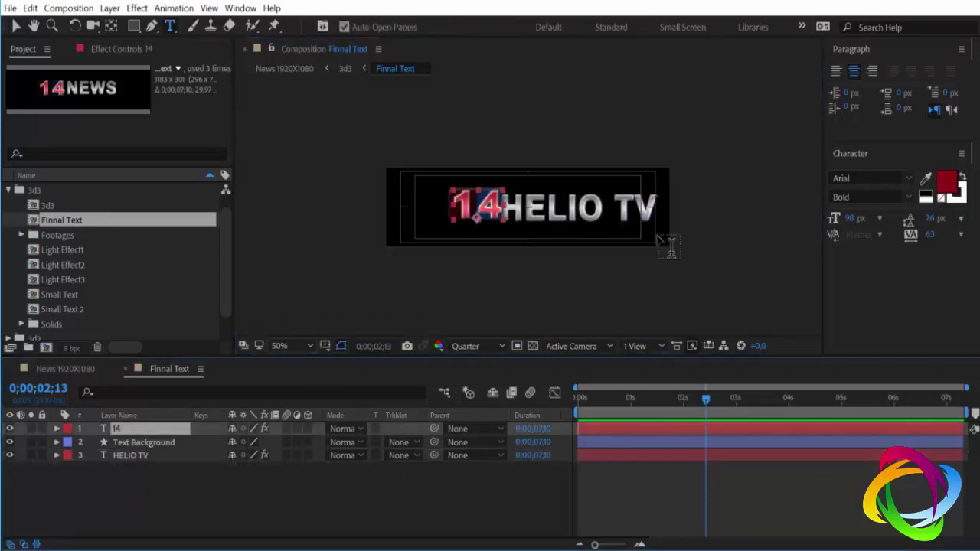
key(v)
click(741, 302)
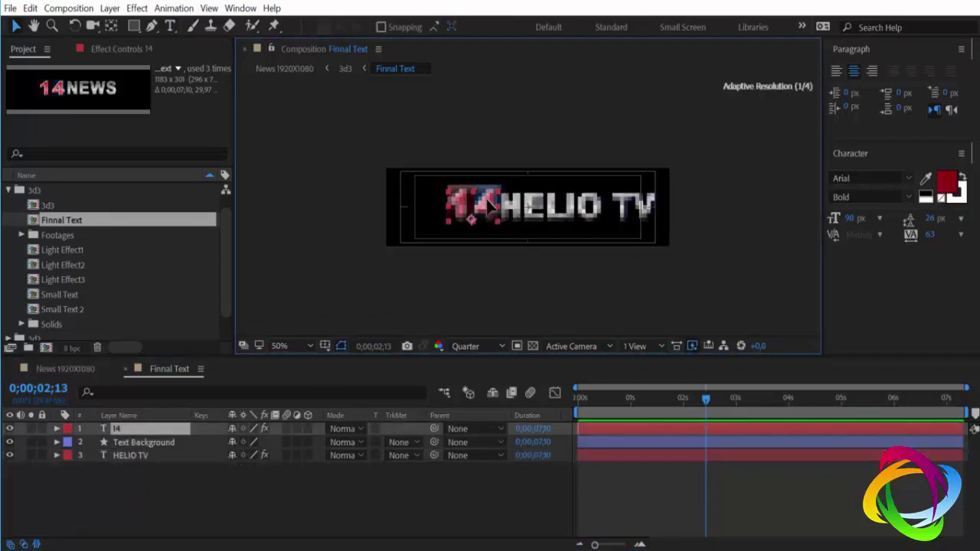
double_click(130, 426)
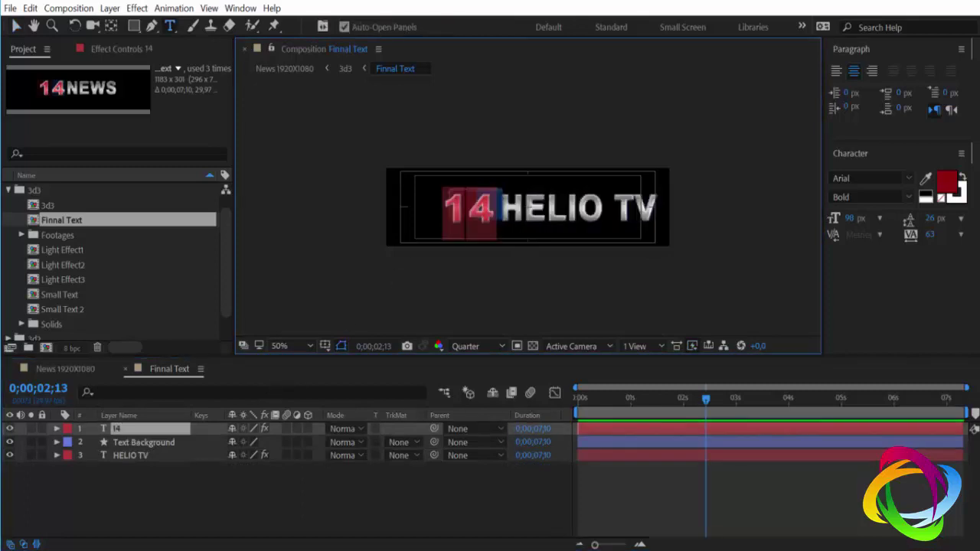
text(13)
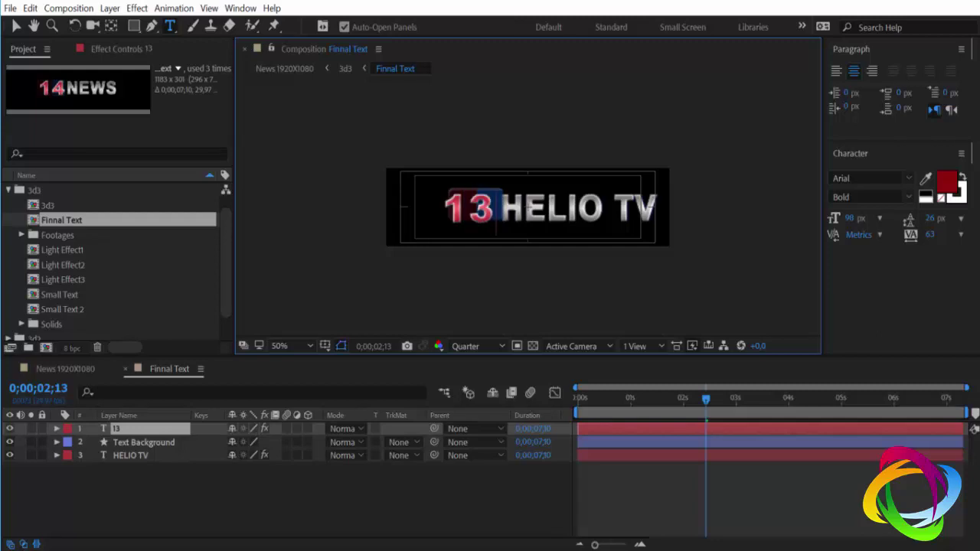
key(BackSpace)
text(1)
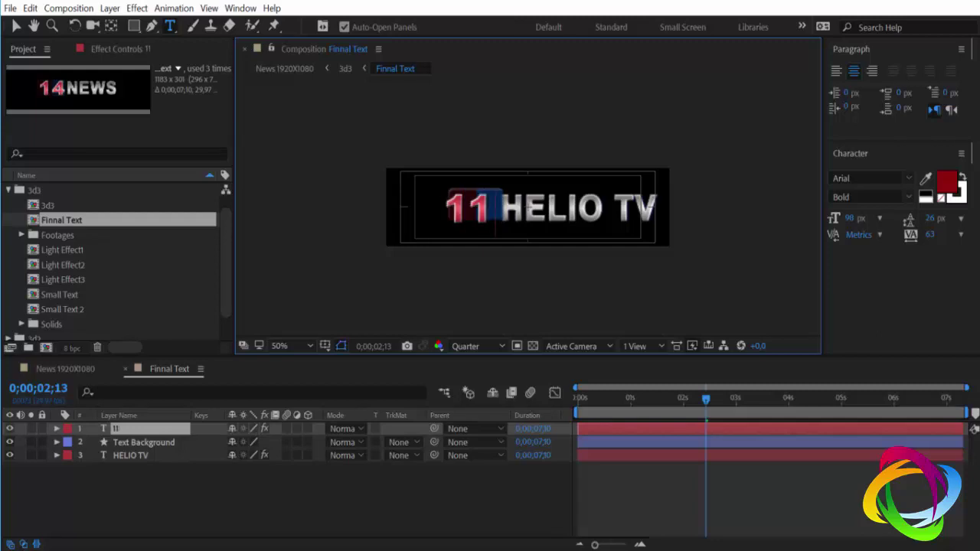
key(BackSpace)
text(2)
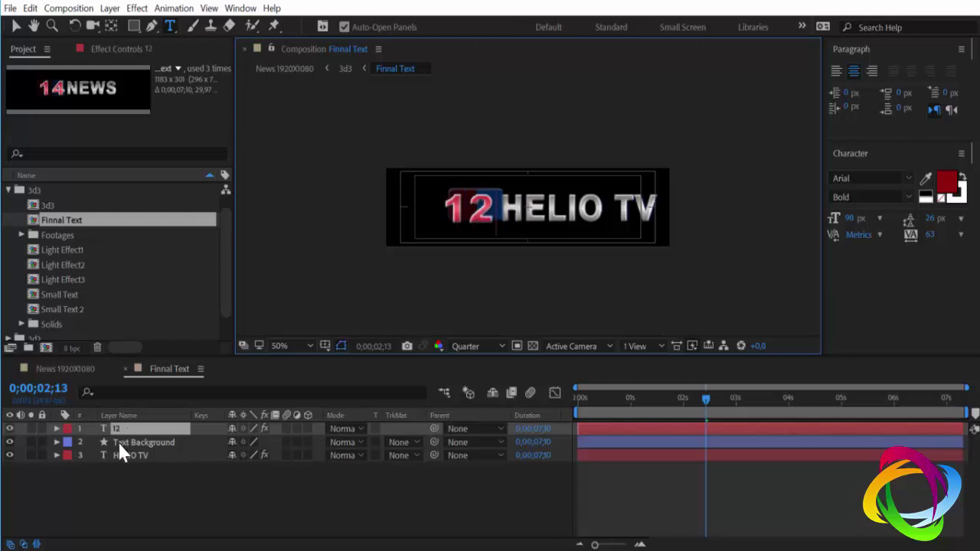
text(v)
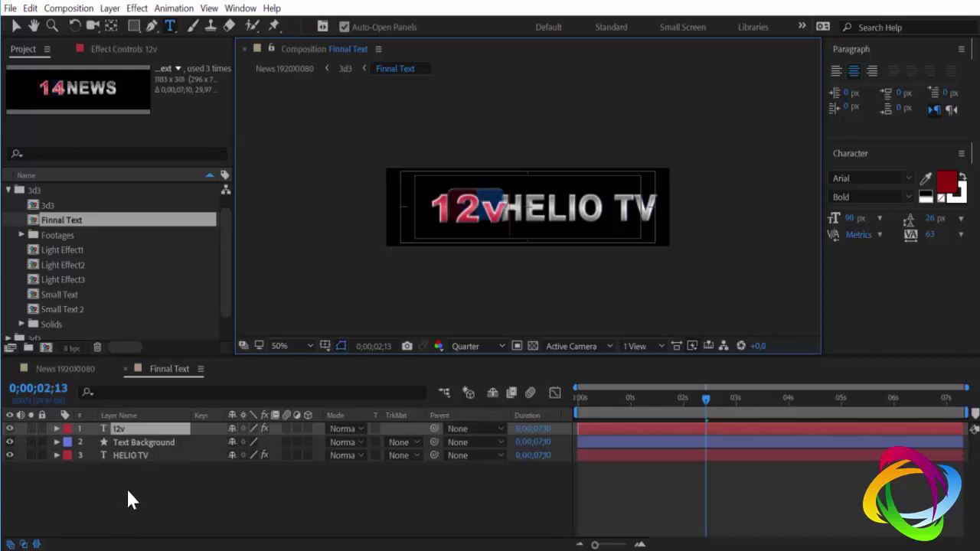
key(BackSpace)
key(BackSpace)
click(135, 492)
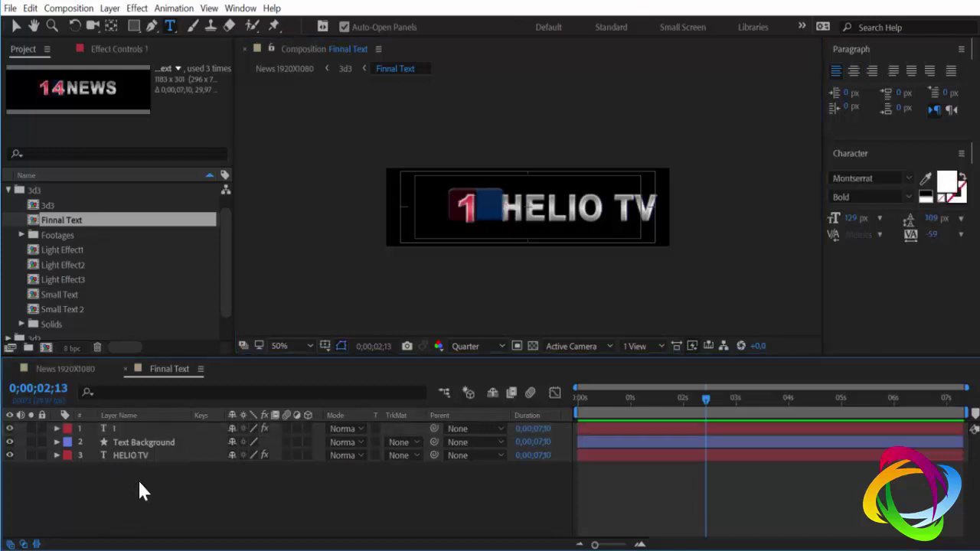
- Finalize the number text as 12 and start renaming the 12 text layer
double_click(136, 428)
text(2)
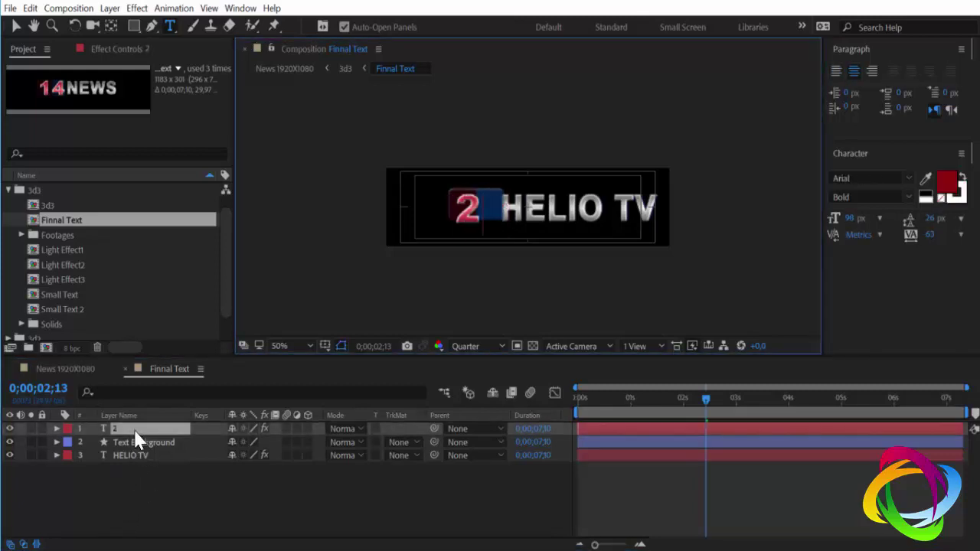
key(BackSpace)
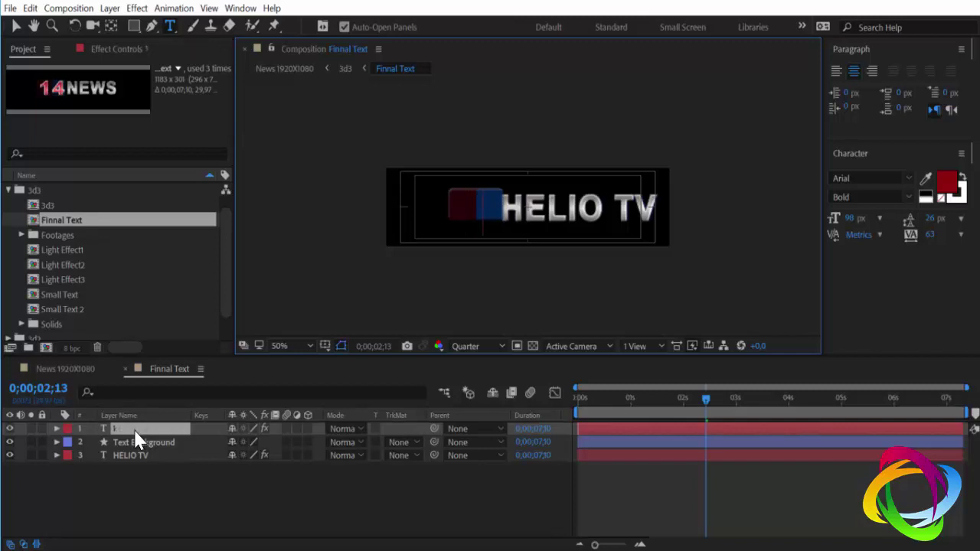
text(12)
click(142, 433)
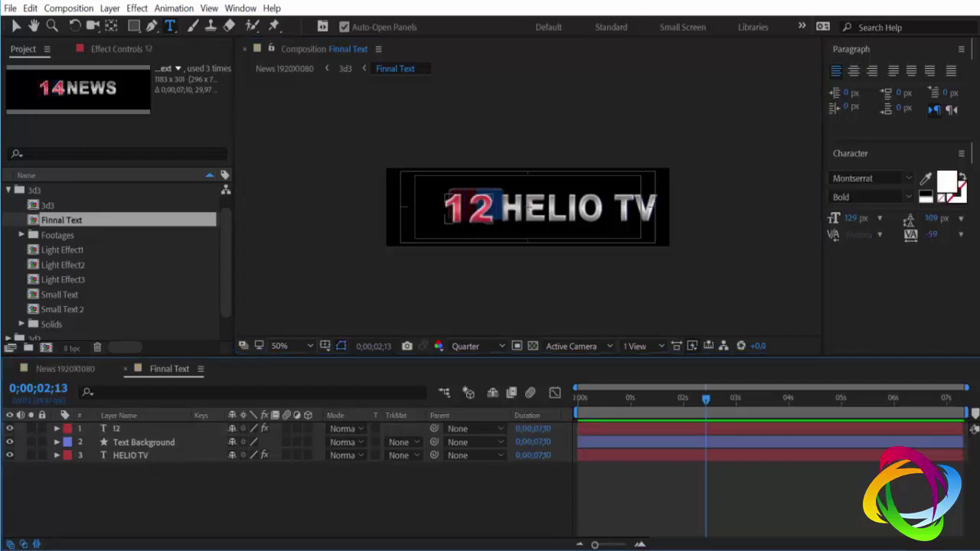
key(v)
click(487, 207)
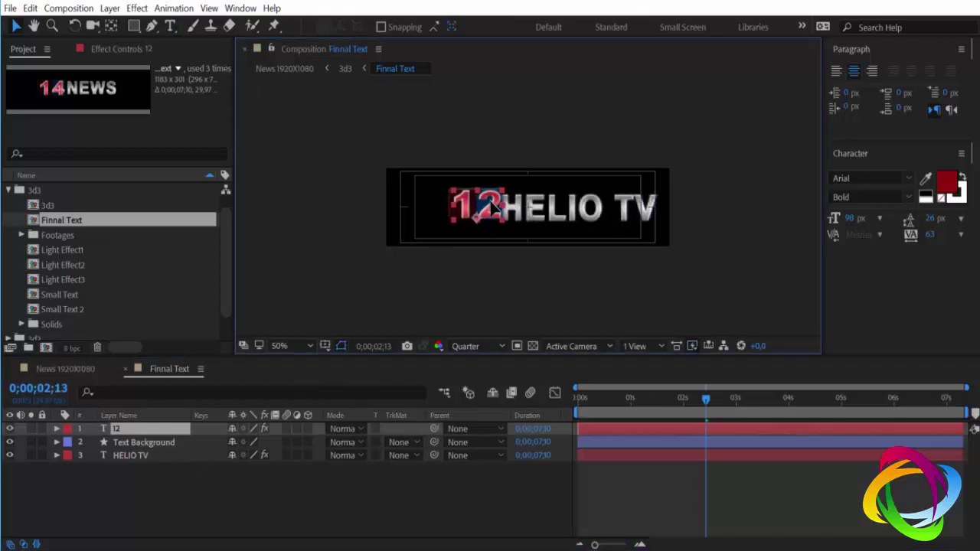
key(Return)
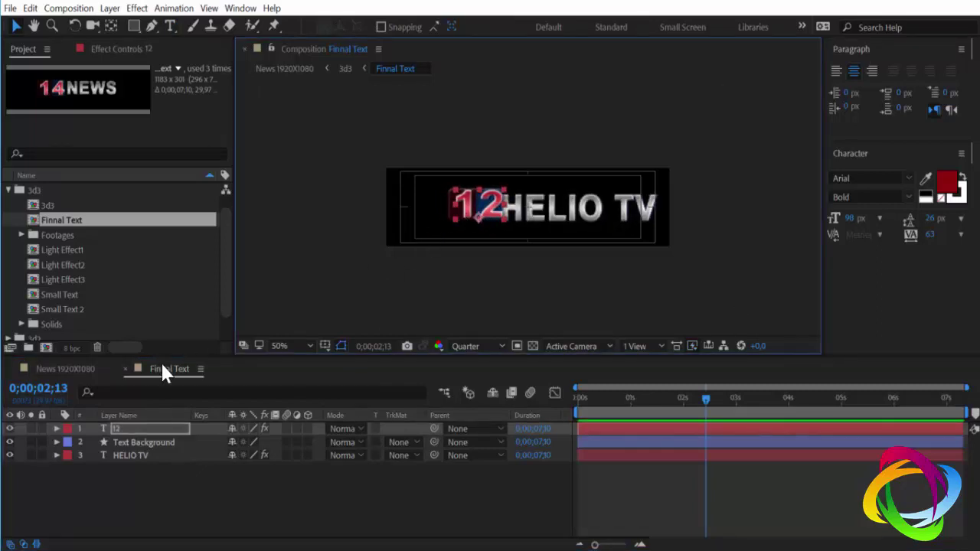
- Close the Finnal Text timeline and select News 1920X1080 in the Project panel
click(125, 370)
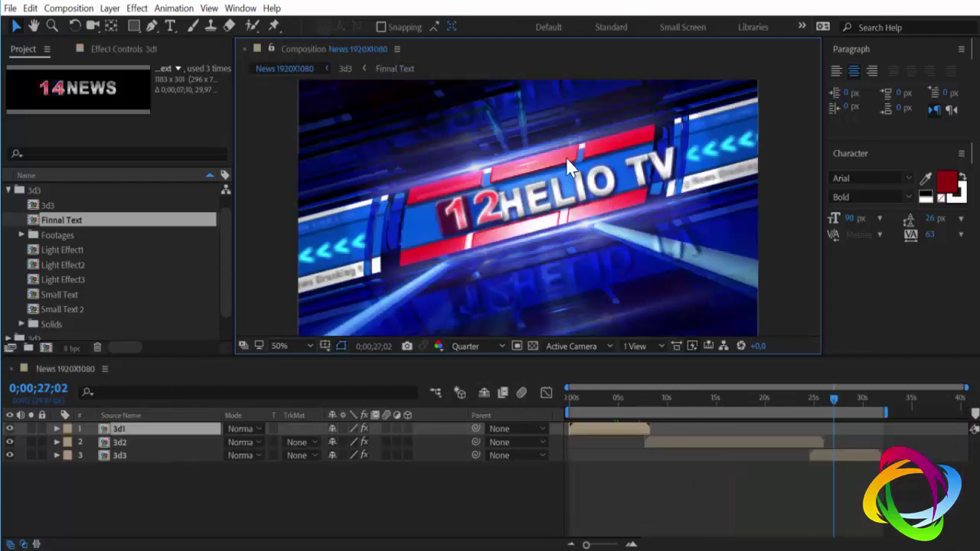
scroll(42, 237, down, 1)
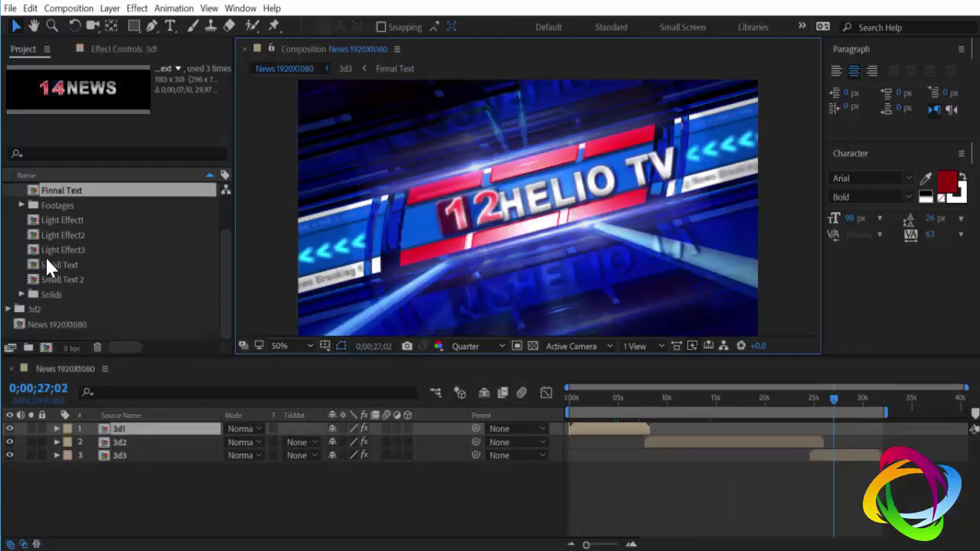
scroll(46, 256, up, 2)
click(11, 313)
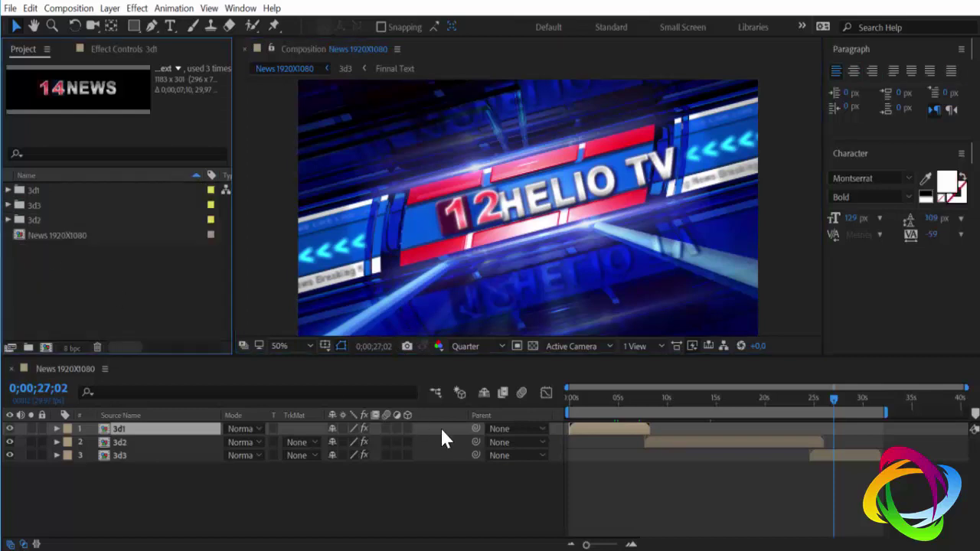
click(51, 235)
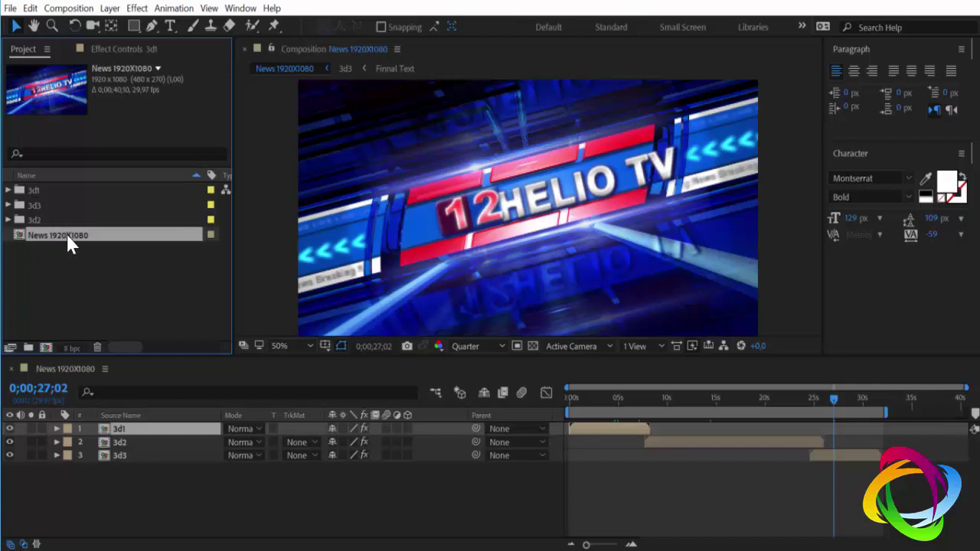
- Queue News 1920X1080 for rendering via the Composition menu
click(80, 360)
click(580, 398)
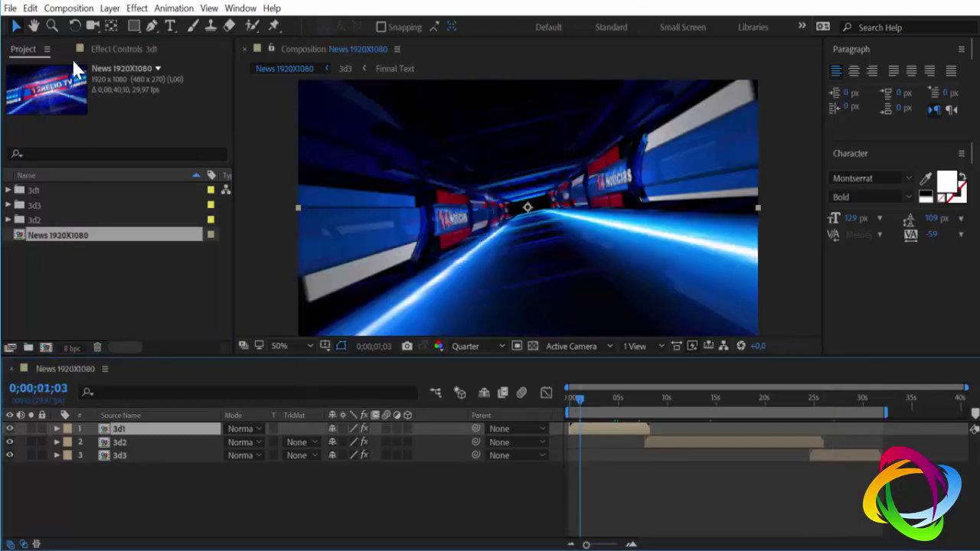
click(73, 9)
click(99, 130)
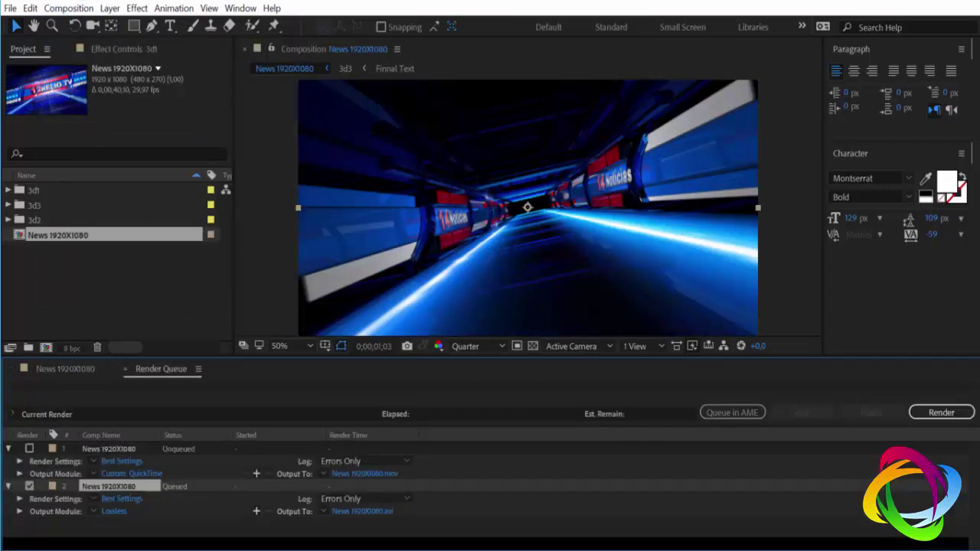
- Set the second render item's output format to QuickTime
click(121, 511)
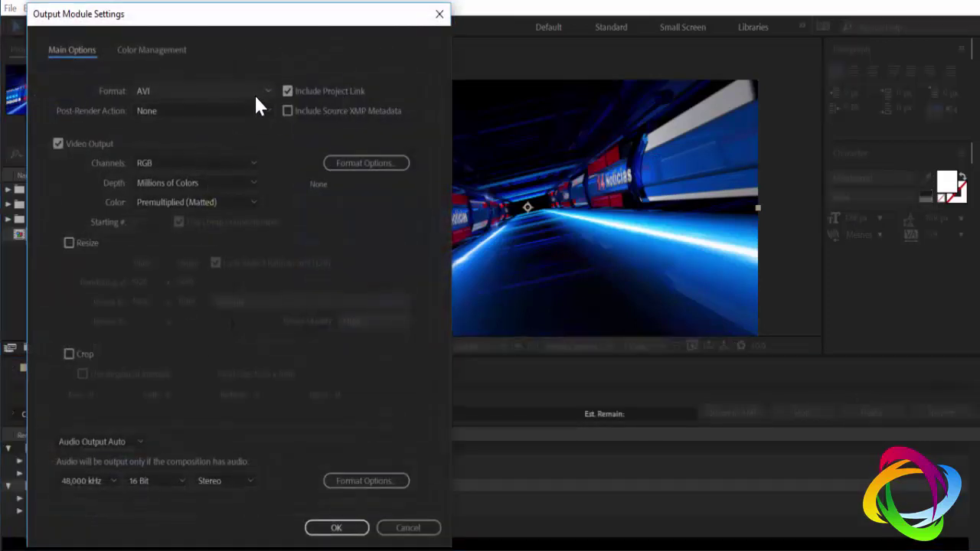
click(255, 96)
click(180, 255)
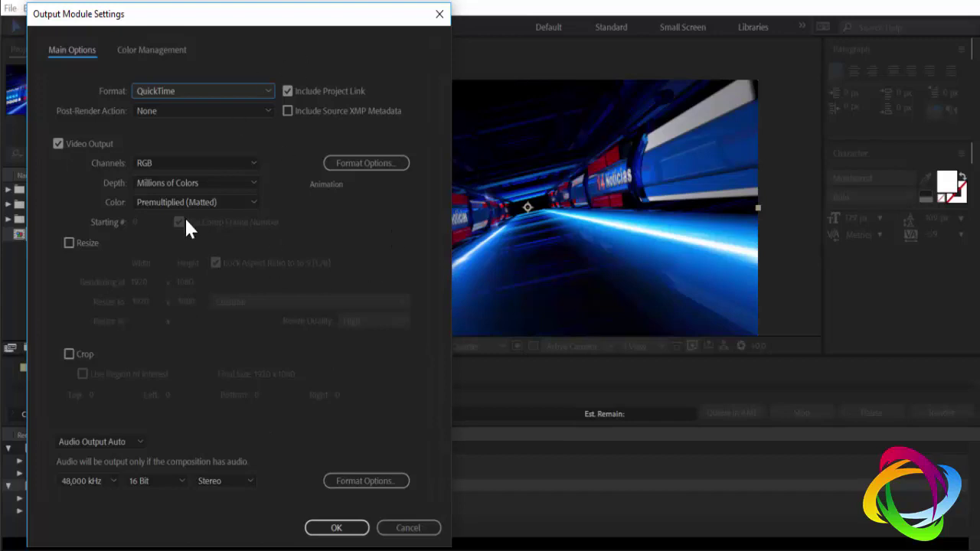
click(336, 529)
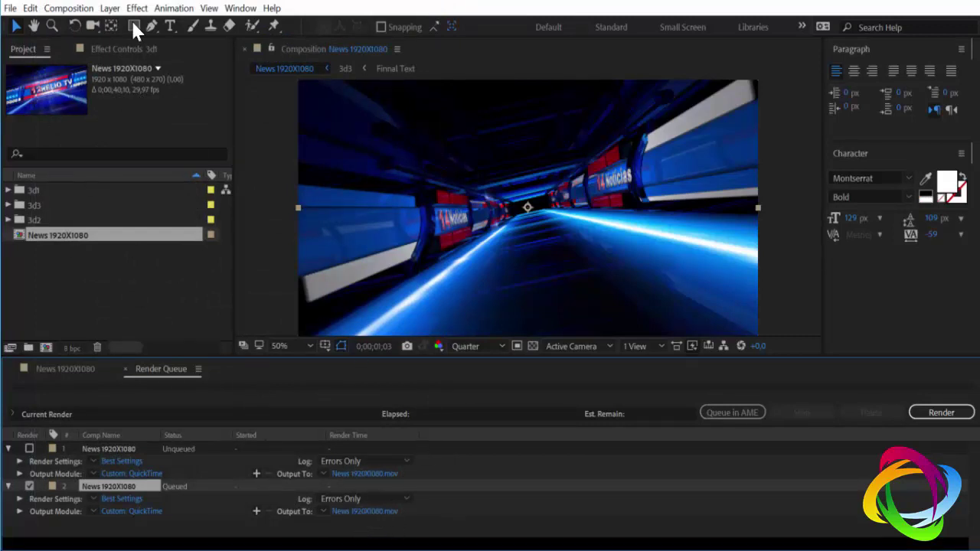
- Save the output as News 1920X1080.mov and start the render
click(366, 512)
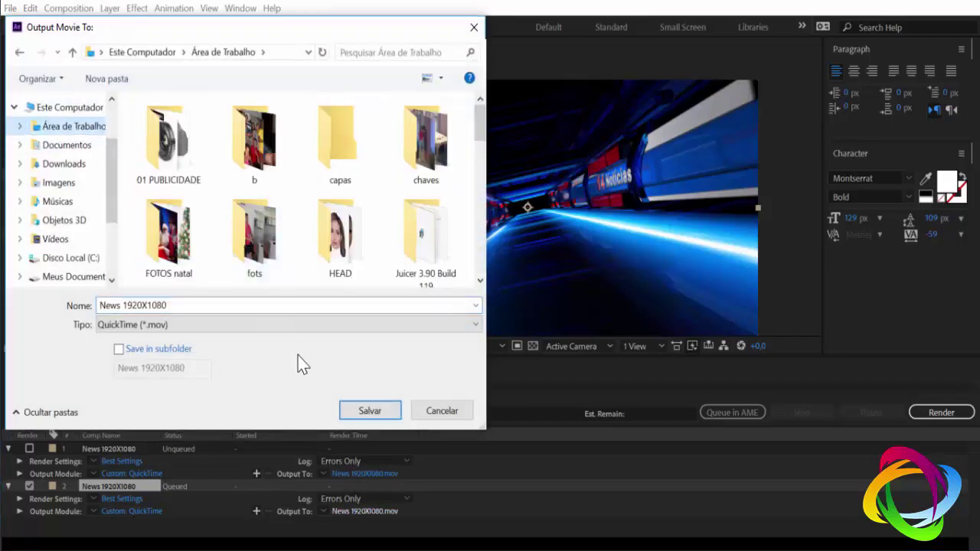
click(391, 414)
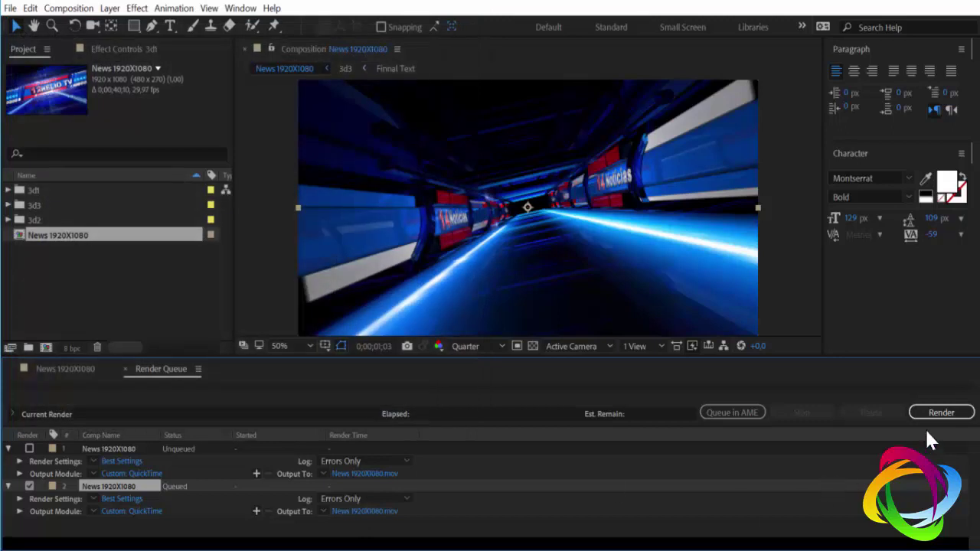
click(941, 412)
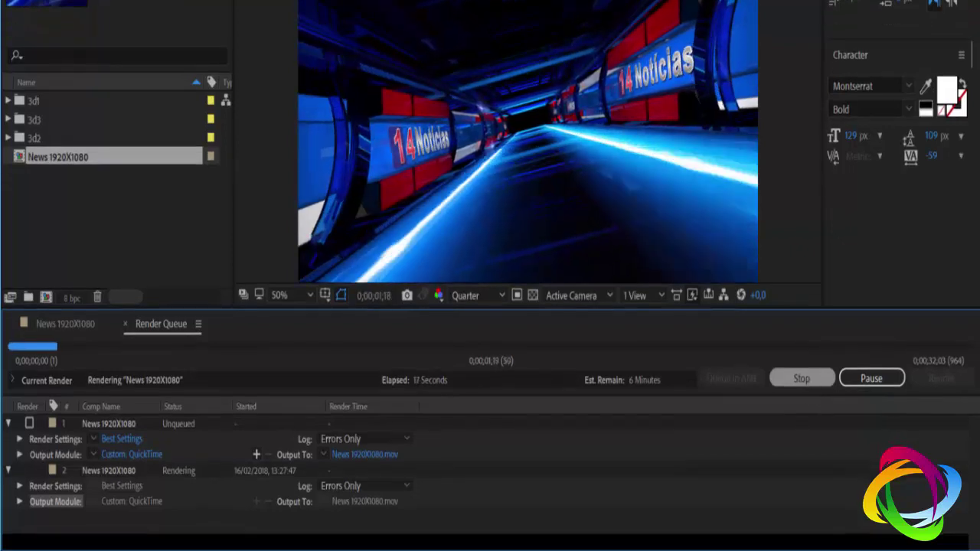
- Stop the News 1920X1080 render and quit After Effects without saving the project
click(803, 380)
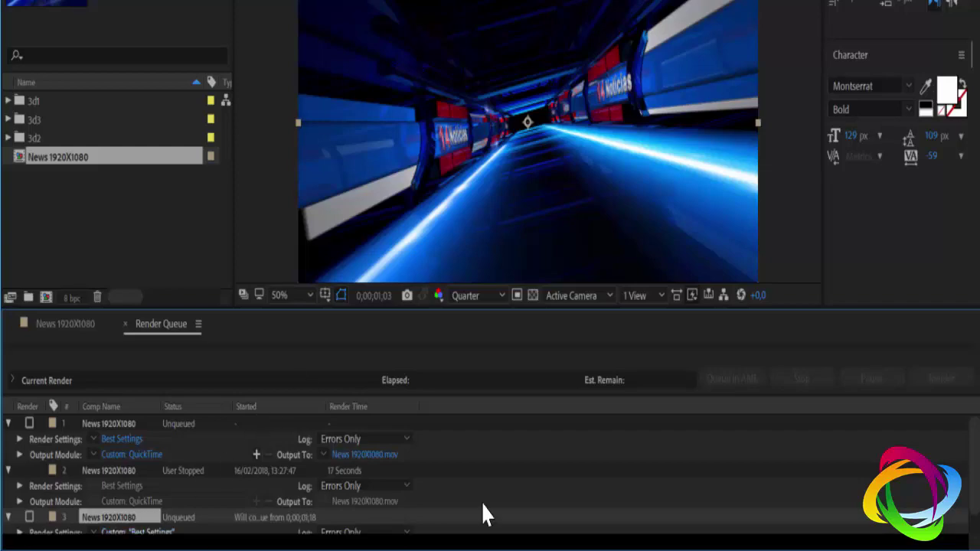
key(ctrl+q)
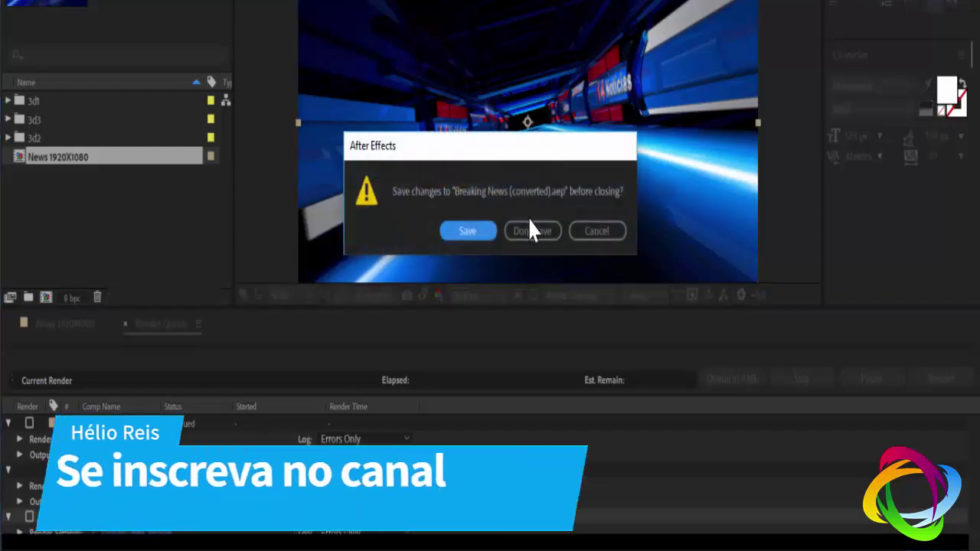
click(528, 227)
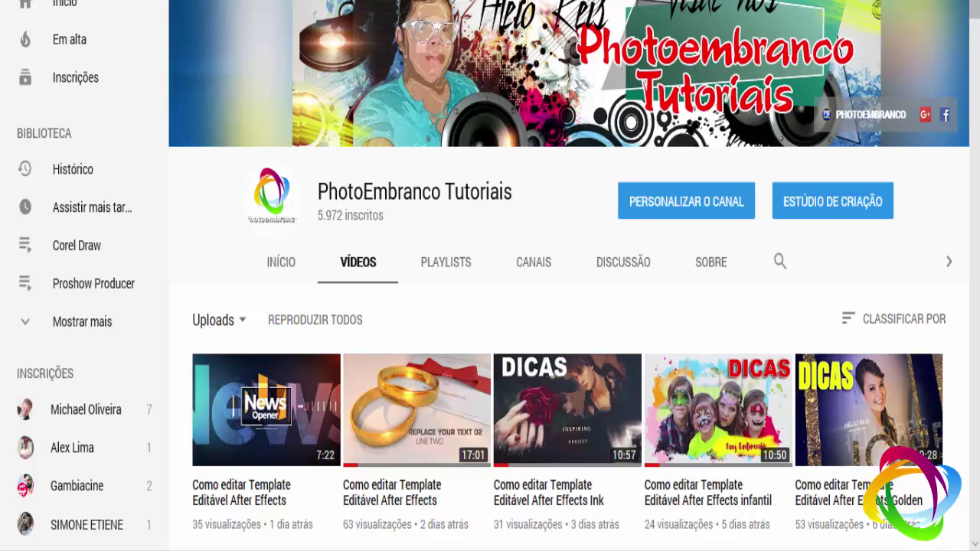
- Scroll through the seller's Mercado Livre template listings
scroll(206, 306, up, 10)
scroll(207, 307, up, 3)
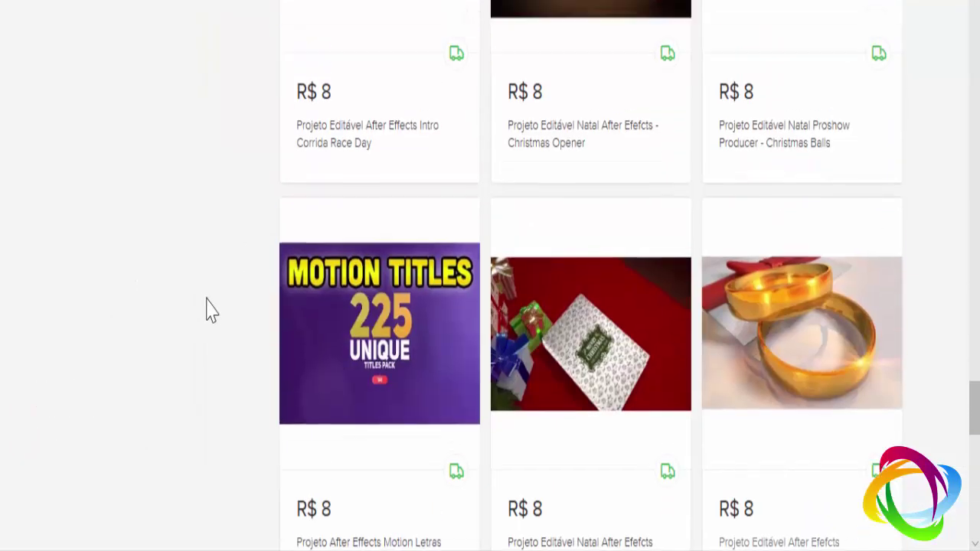
scroll(207, 307, up, 8)
scroll(213, 323, down, 6)
scroll(245, 345, down, 5)
scroll(276, 372, down, 3)
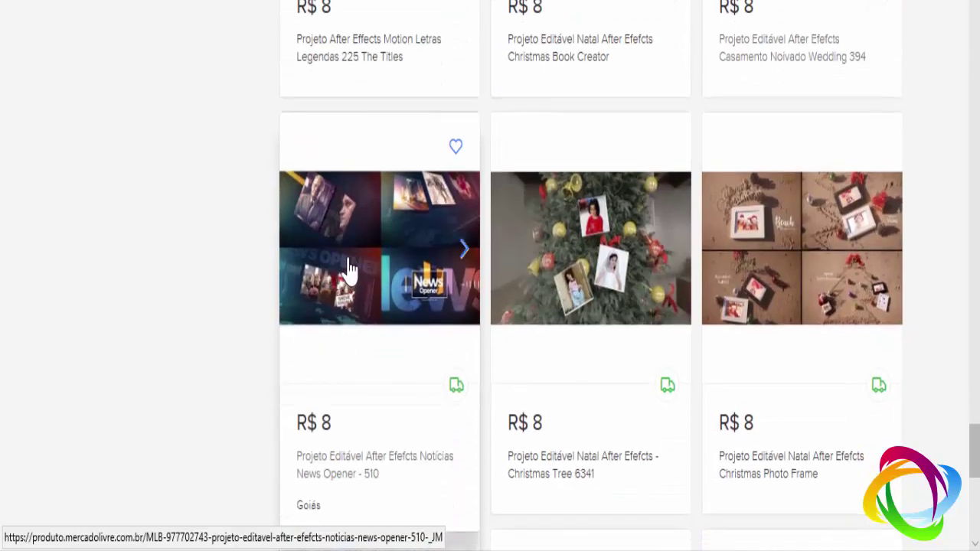
scroll(344, 274, up, 2)
scroll(349, 301, up, 8)
scroll(349, 301, up, 10)
scroll(349, 301, up, 6)
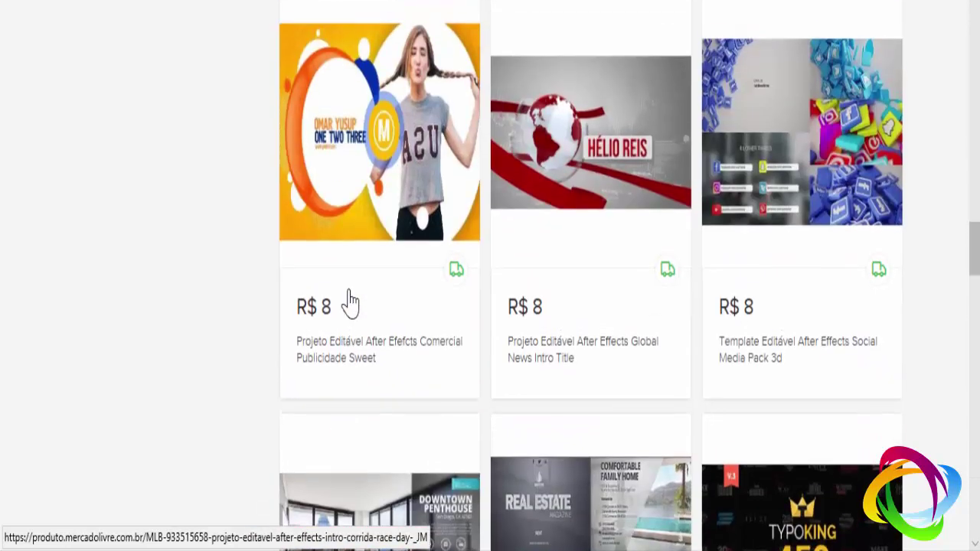
scroll(349, 301, up, 5)
scroll(349, 301, up, 5)
scroll(349, 301, up, 5)
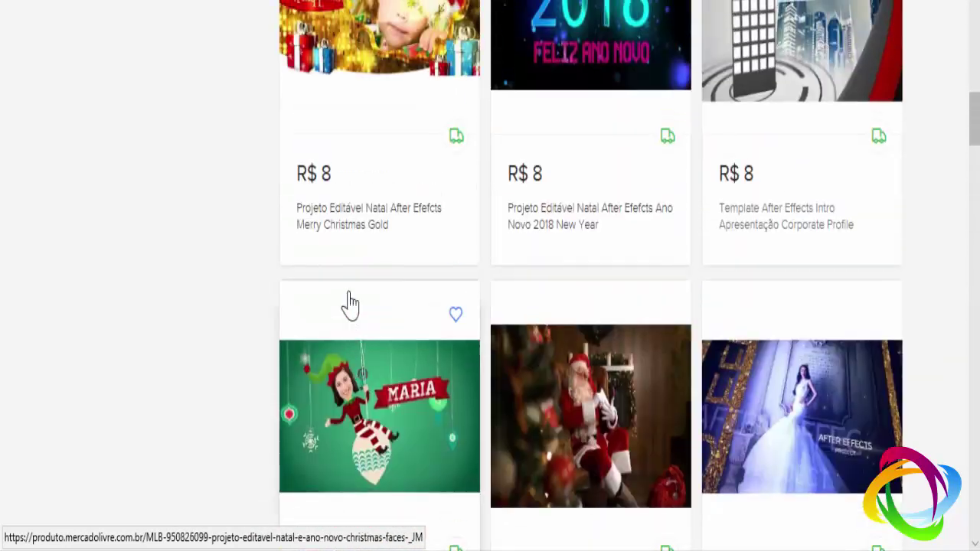
scroll(349, 300, up, 5)
scroll(349, 301, up, 5)
scroll(350, 301, up, 5)
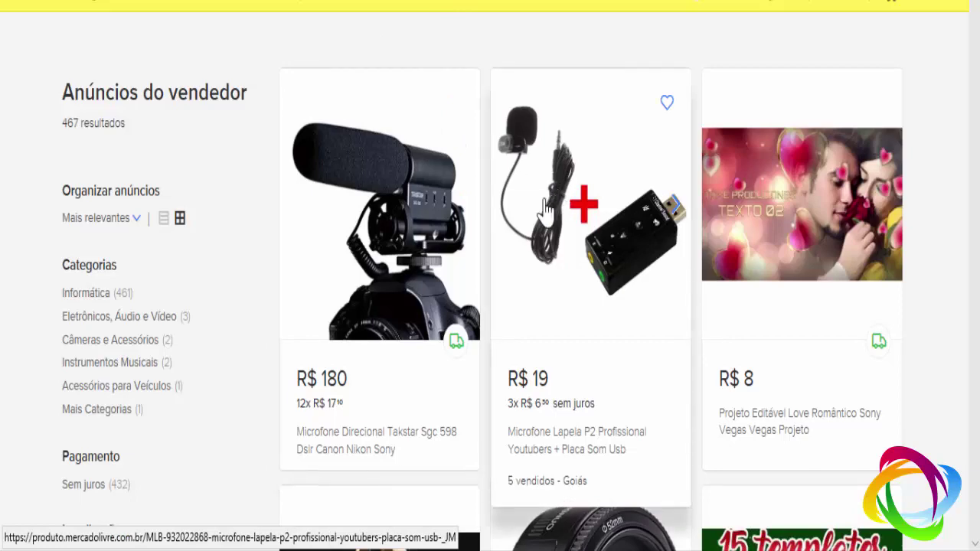
scroll(511, 202, down, 3)
scroll(535, 34, up, 3)
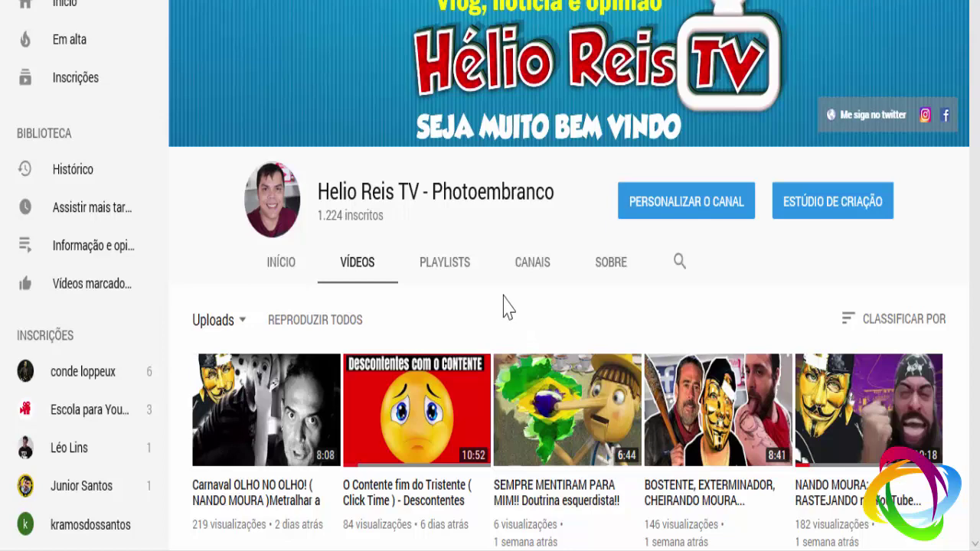
scroll(503, 306, down, 1)
scroll(480, 242, up, 1)
scroll(398, 332, down, 4)
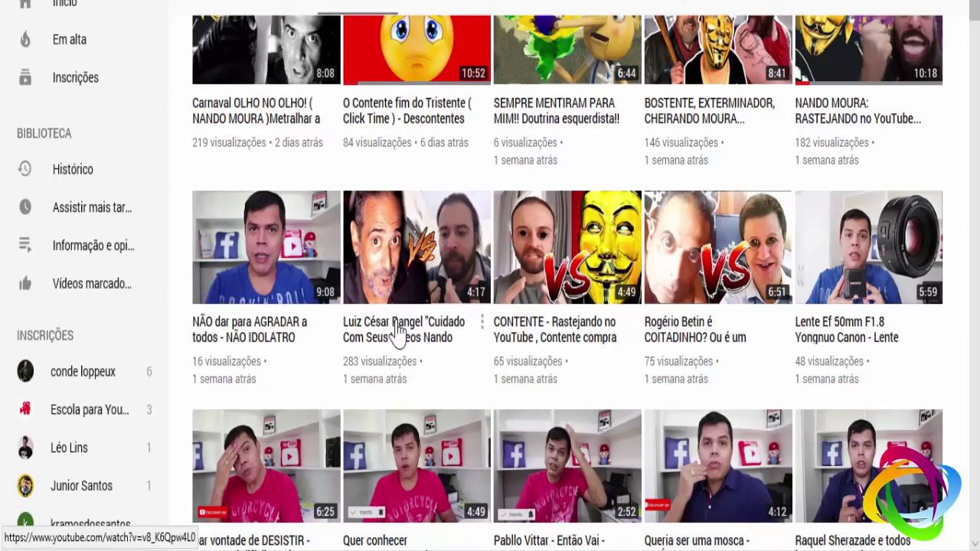
scroll(397, 333, up, 5)
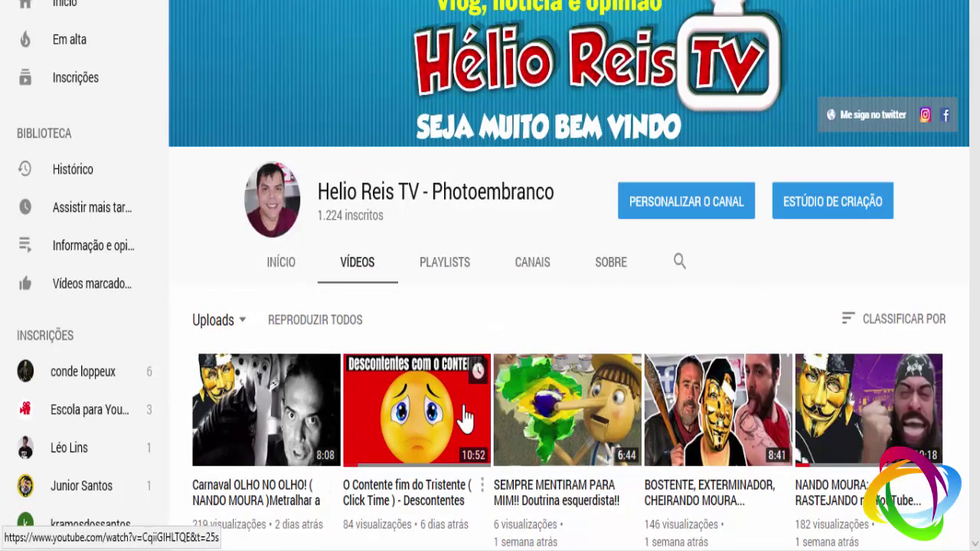
scroll(588, 390, down, 1)
scroll(588, 391, down, 1)
scroll(575, 387, up, 1)
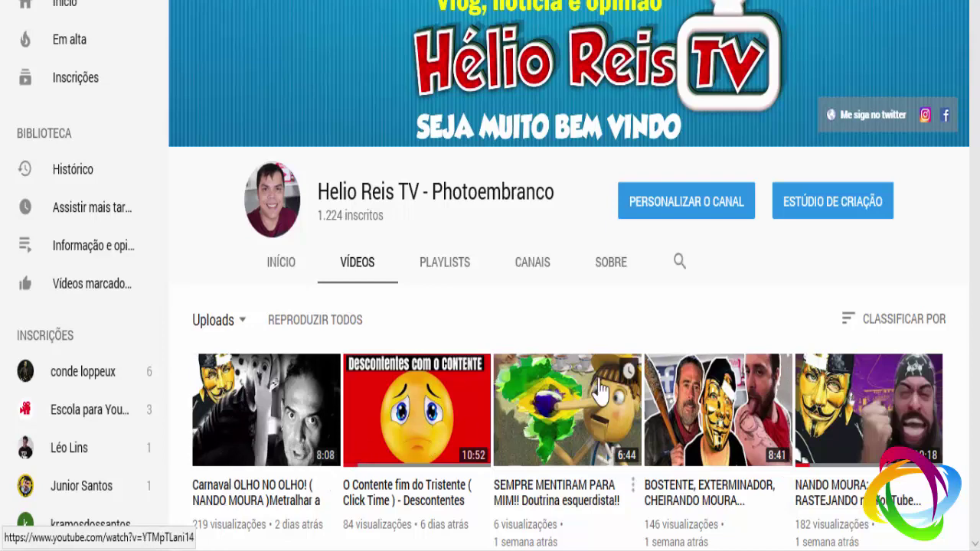
scroll(592, 394, down, 3)
scroll(592, 395, down, 2)
scroll(567, 390, up, 4)
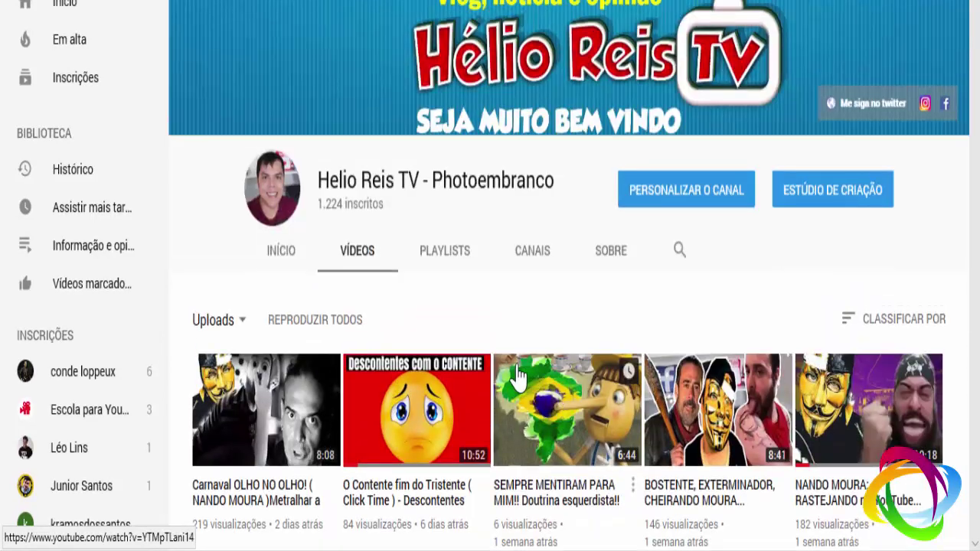